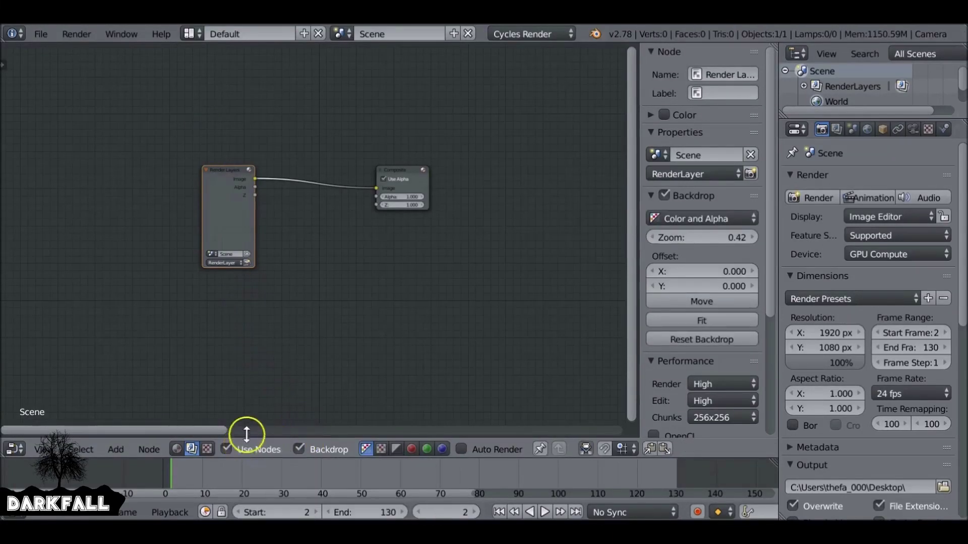
Delete the Render Layers node and move the Composite node farther from the empty working area.
left_click_drag(227, 204, 205, 173)
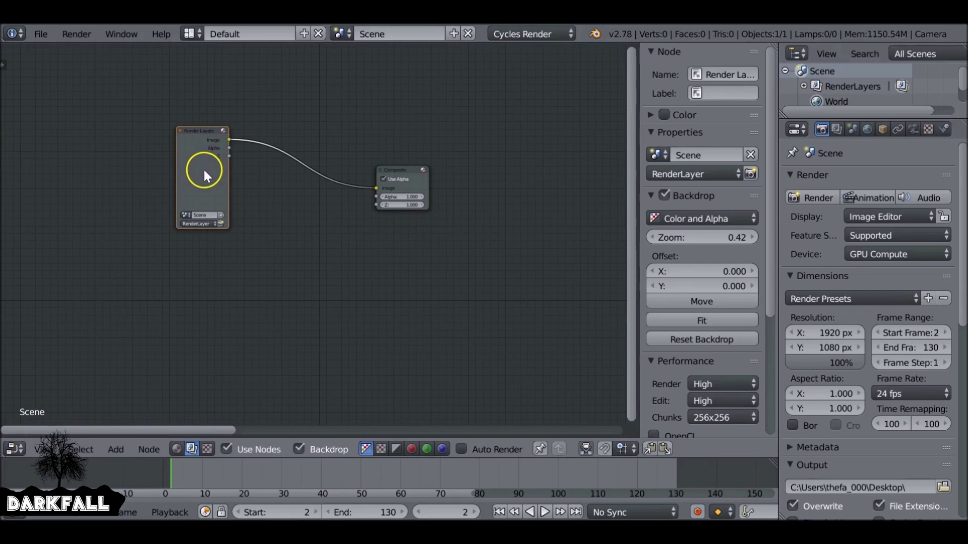
key("x")
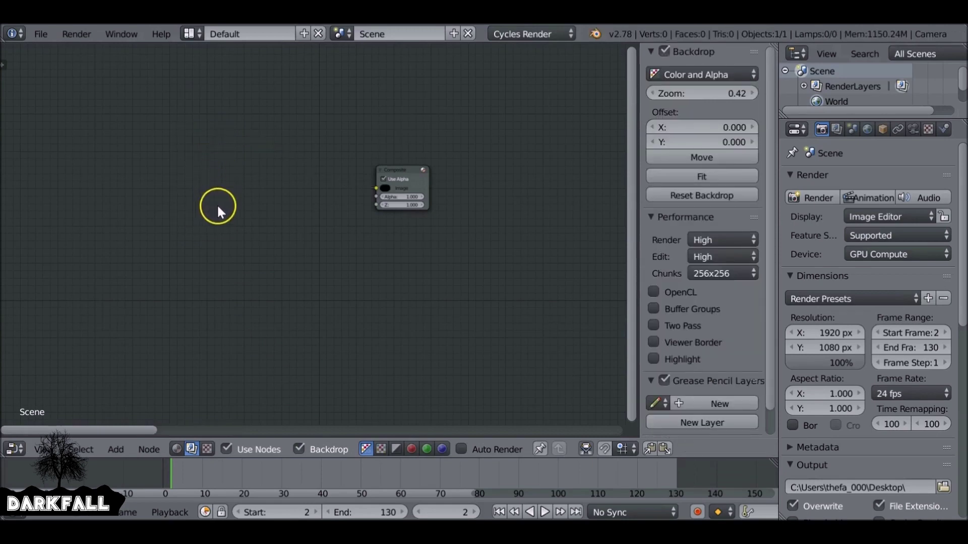
left_click_drag(373, 172, 551, 160)
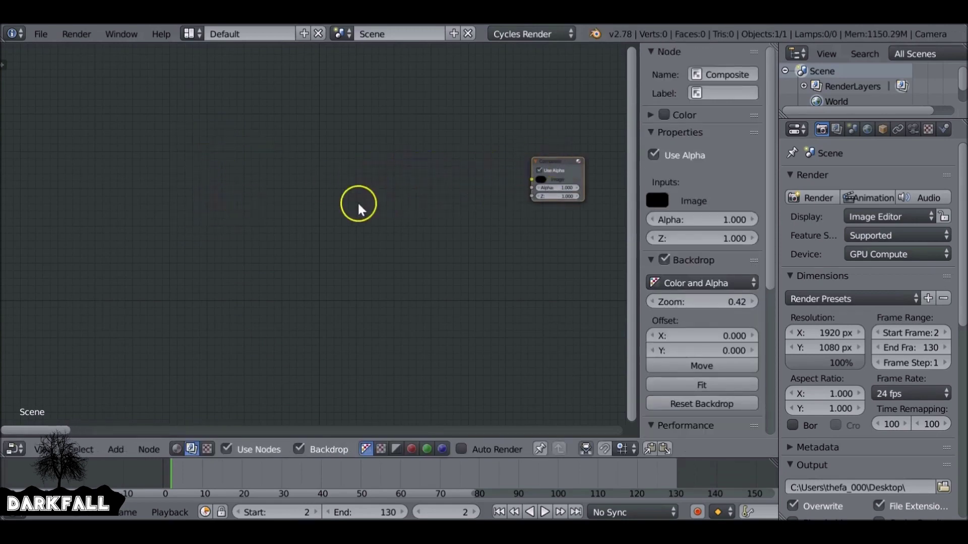
Add a Movie Clip input node before the Composite node and load the clip 0001-0130.avi into it.
key("shift+a")
mouse_move(309, 210)
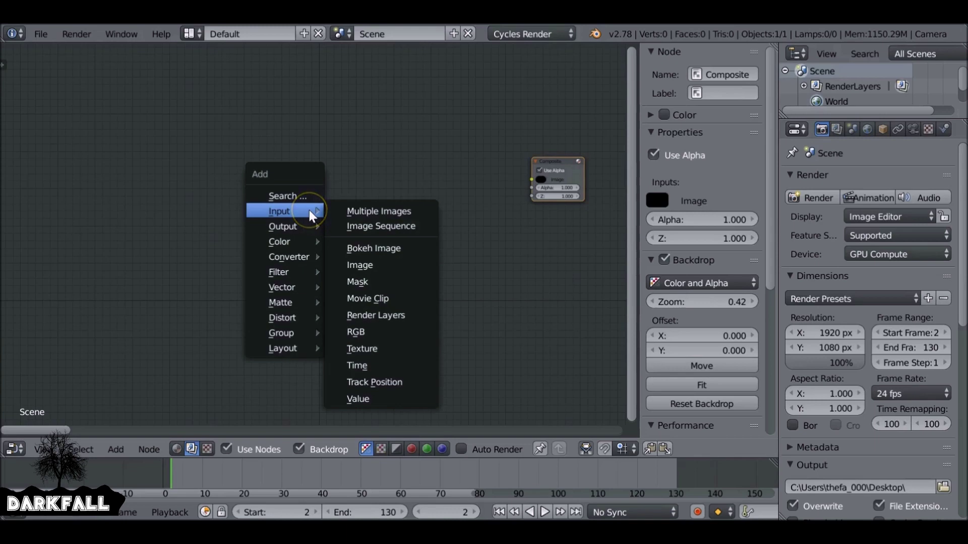
left_click(373, 297)
left_click(228, 155)
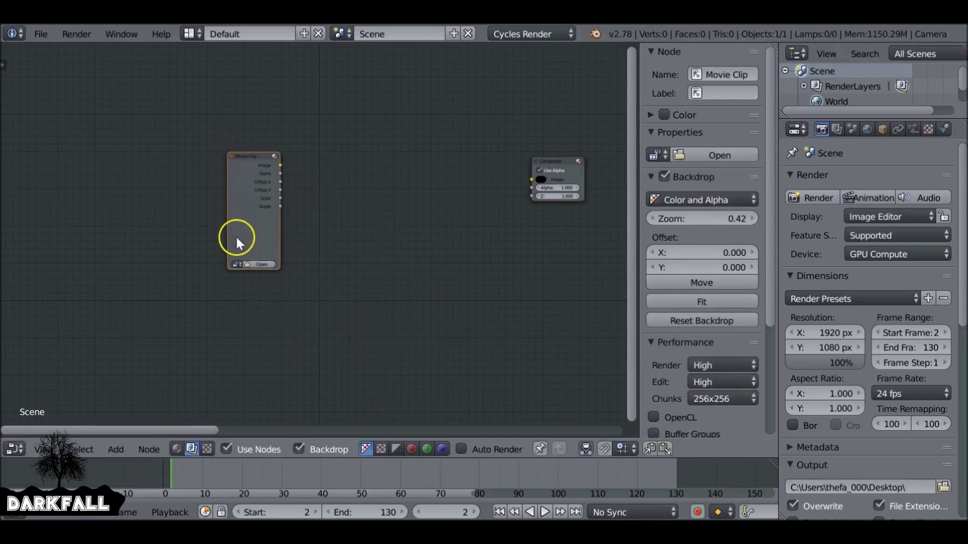
left_click(236, 264)
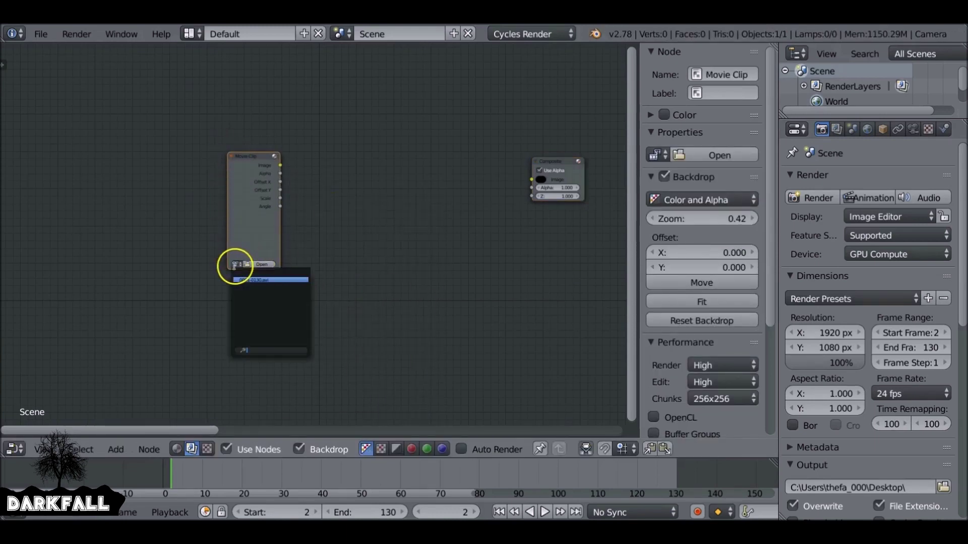
left_click(255, 279)
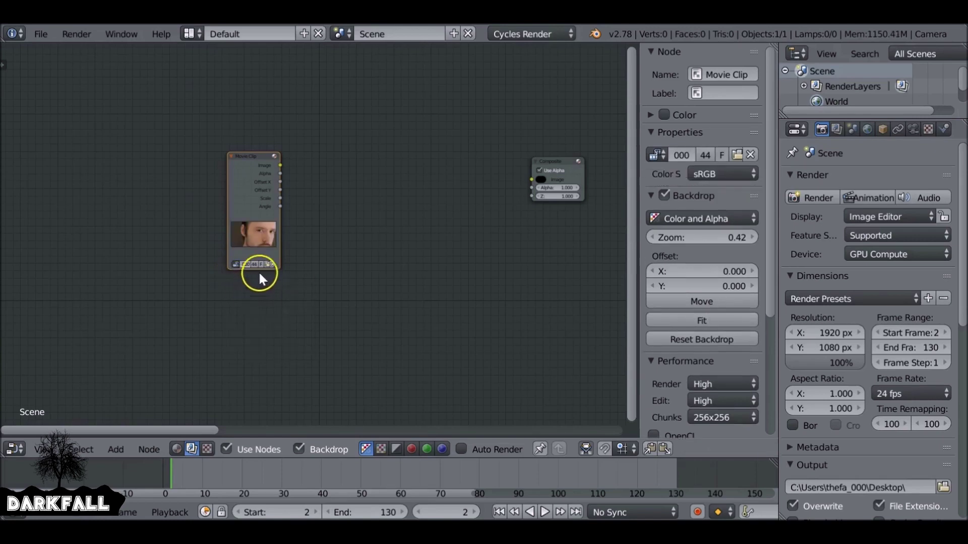
Connect the Movie Clip image to the Composite node and a new Viewer node, and spread the nodes apart.
left_click_drag(281, 165, 532, 180)
left_click(261, 167, "ctrl+shift")
left_click_drag(261, 166, 129, 135)
left_click_drag(320, 80, 545, 92)
middle_click_drag(545, 91, 399, 158)
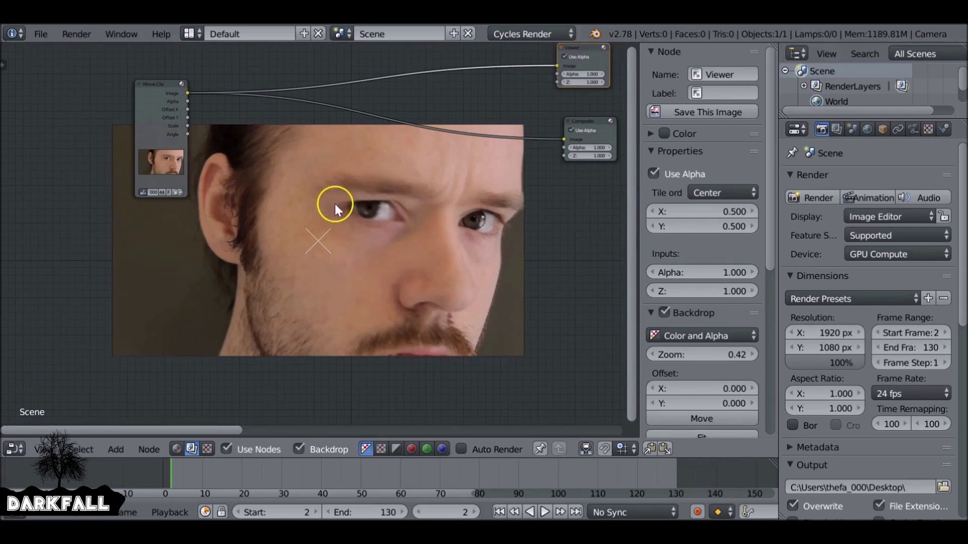
left_click_drag(162, 111, 95, 112)
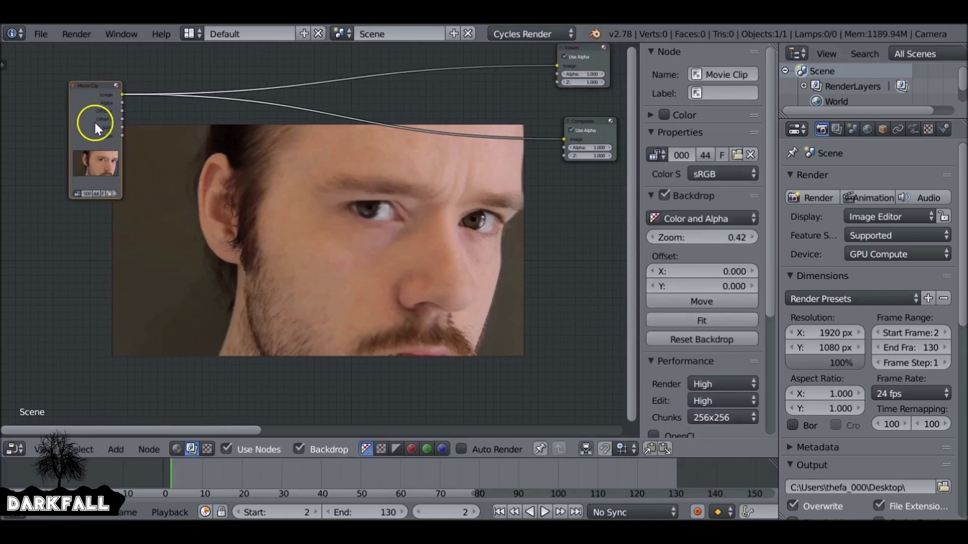
Add a Plane Track Deform distort node beside the Movie Clip node.
key("shift+a")
mouse_move(151, 207)
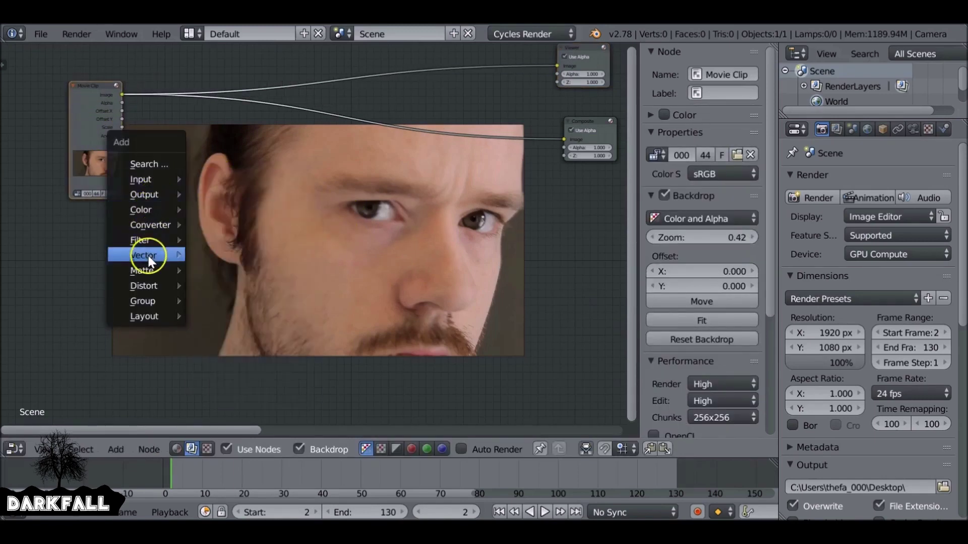
mouse_move(145, 285)
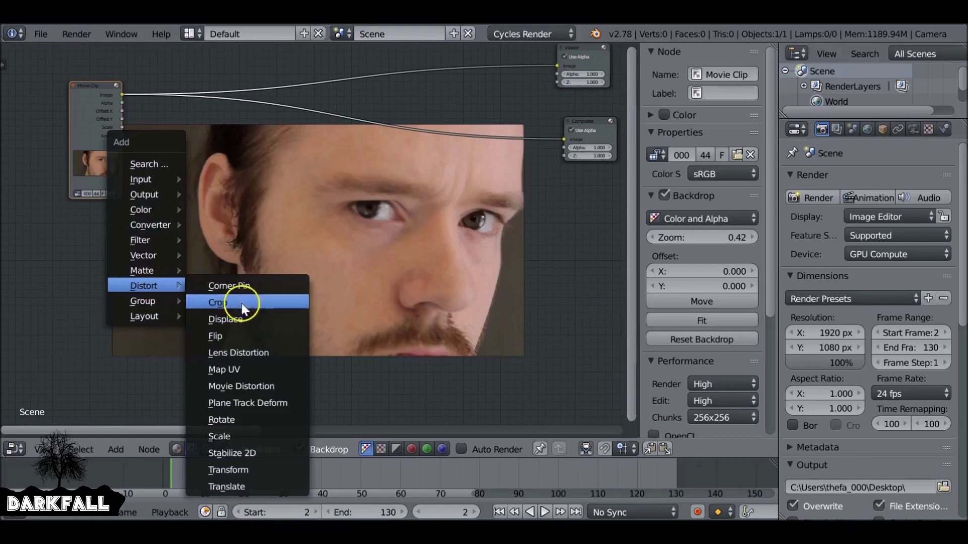
left_click(266, 403)
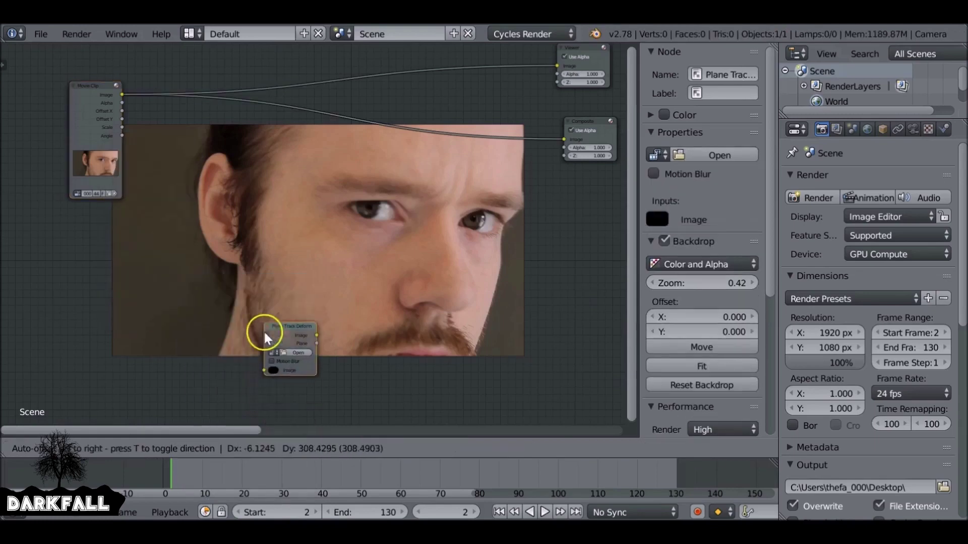
left_click(194, 141)
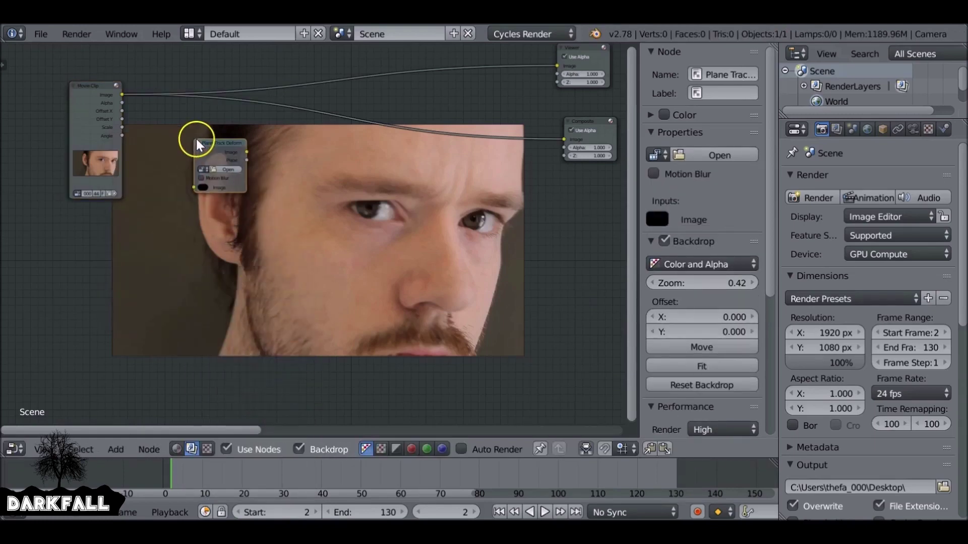
Insert a Mix color node on the link between the Movie Clip and Composite nodes.
scroll(278, 201, "up", 2)
middle_click_drag(270, 195, 320, 307)
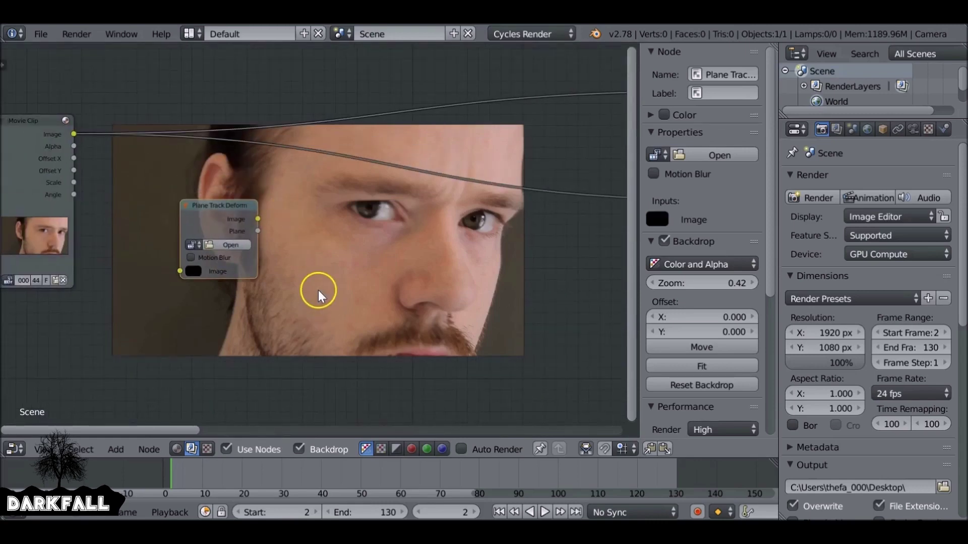
key("shift+a")
mouse_move(259, 161)
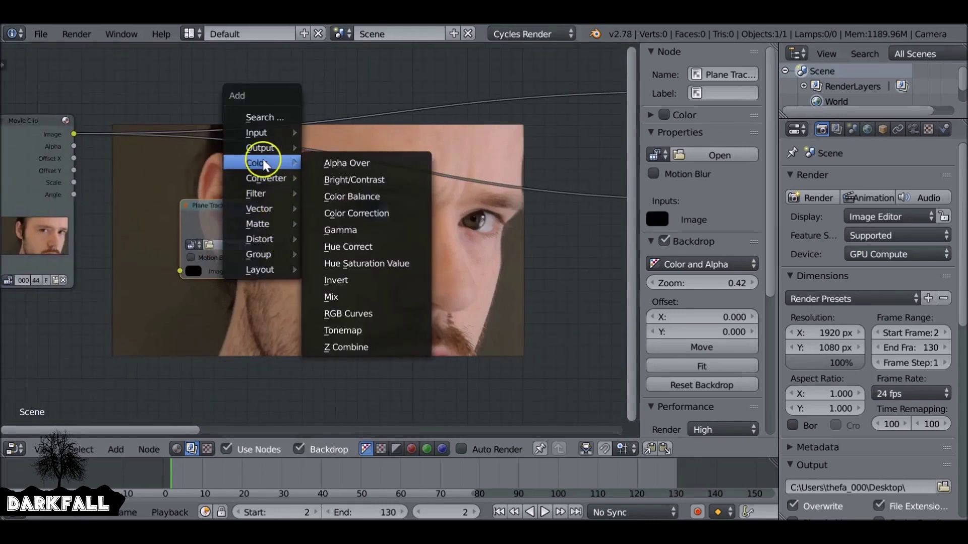
left_click(369, 301)
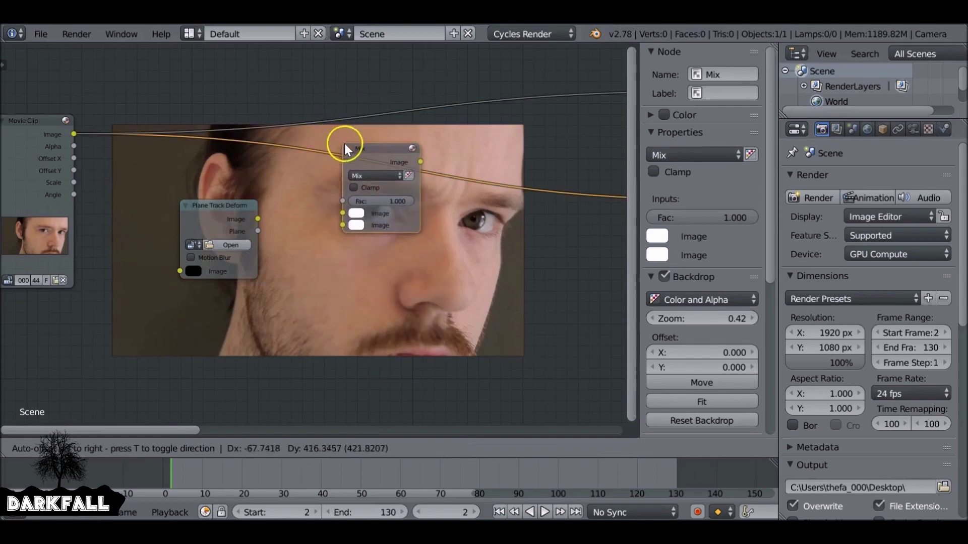
left_click(353, 145)
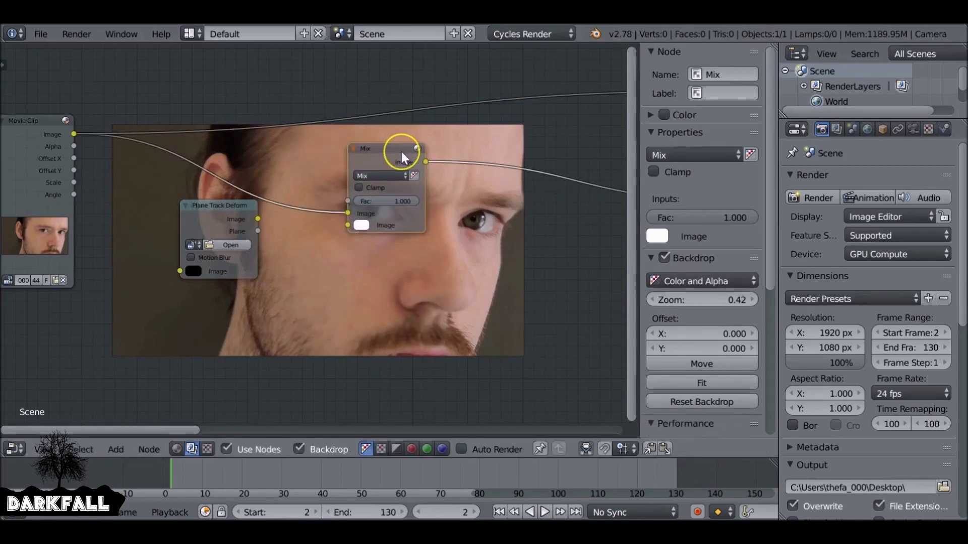
Wire Plane Track Deform's image into the Mix node's second image input and Mix's output into the Viewer, spacing out the nodes.
left_click_drag(399, 157, 362, 107)
left_click_drag(260, 219, 310, 174)
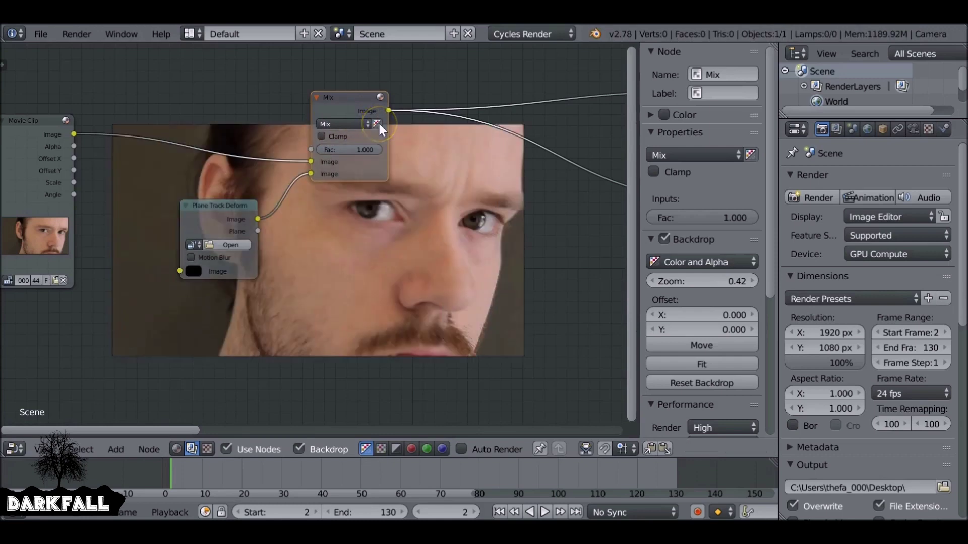
middle_click_drag(292, 160, 345, 149)
scroll(345, 149, "down", 2)
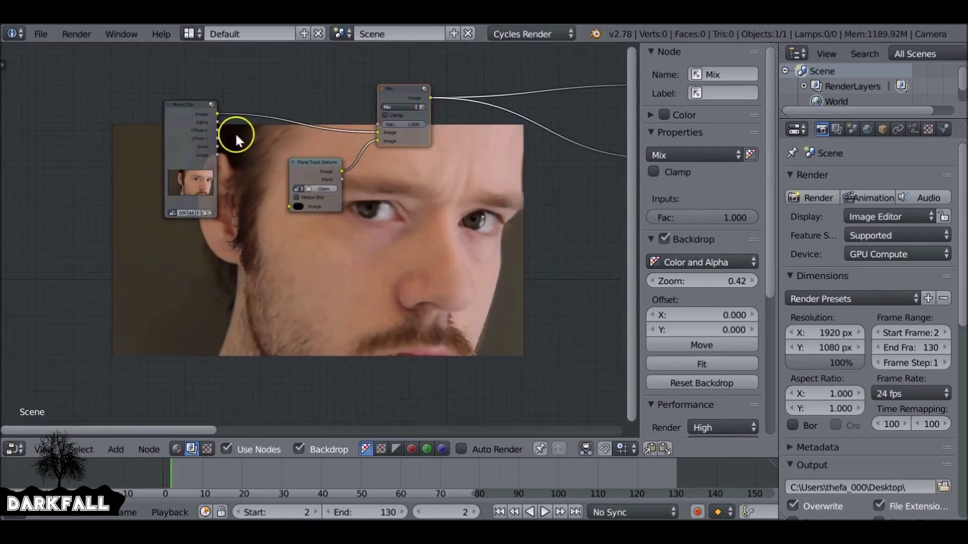
left_click_drag(176, 134, 61, 126)
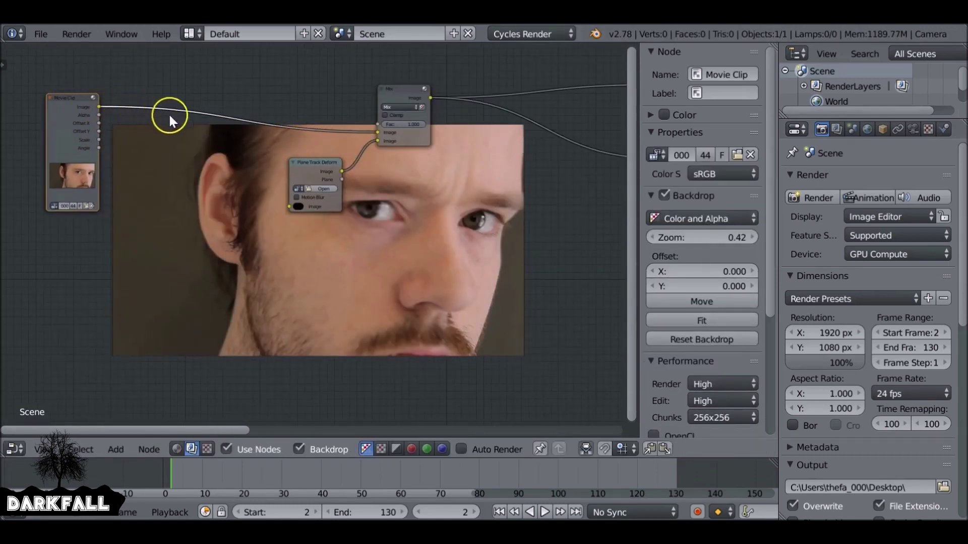
left_click_drag(319, 162, 292, 245)
Assign the clip 0001-0130.avi to the Plane Track Deform node.
middle_click_drag(223, 270, 215, 209)
scroll(216, 210, "up", 1)
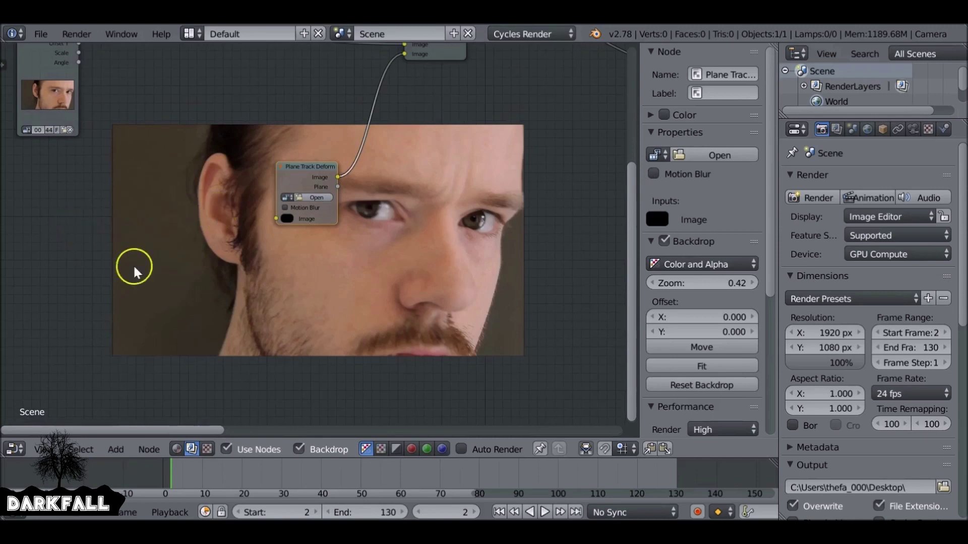
scroll(271, 228, "up", 2)
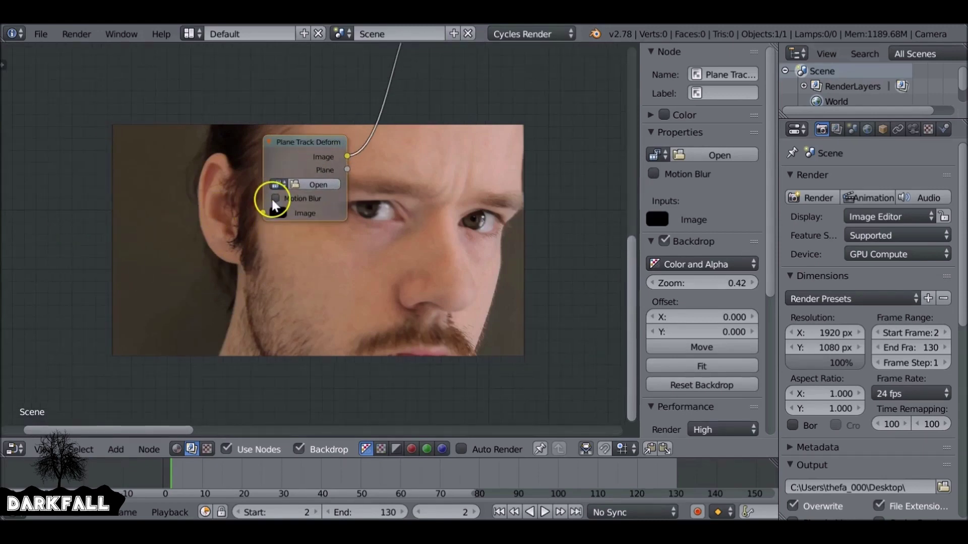
left_click(277, 185)
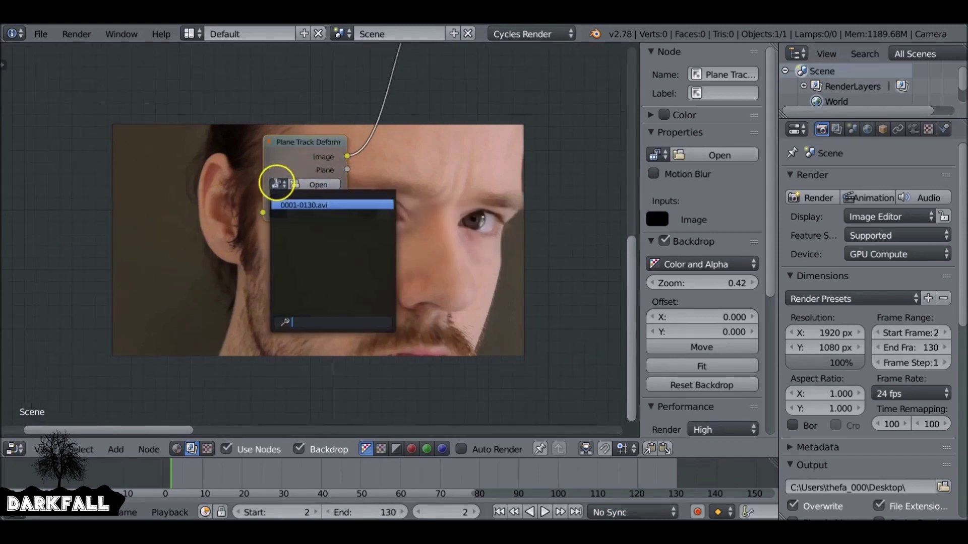
left_click(343, 206)
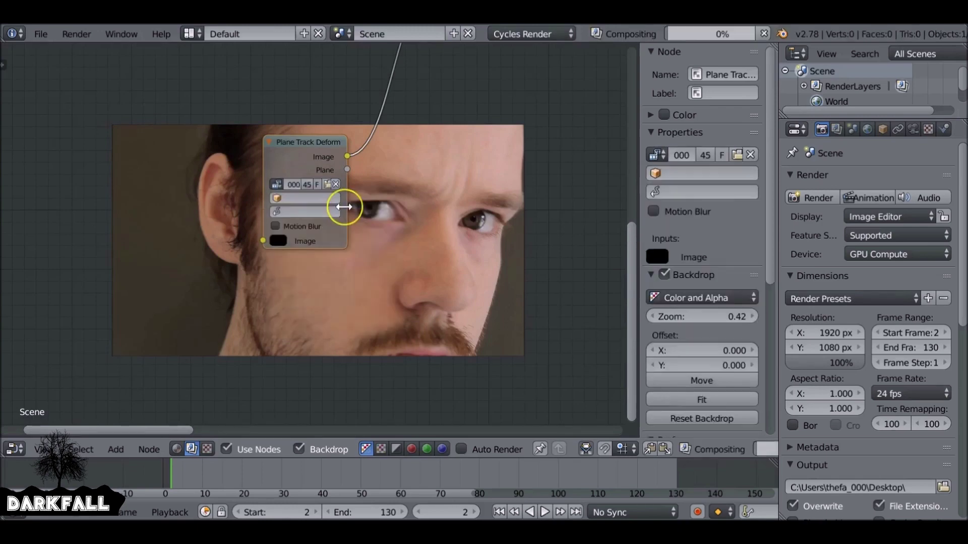
Set the Plane Track Deform node's tracking object to Camera and its plane track to Plane Track.
left_click(294, 199)
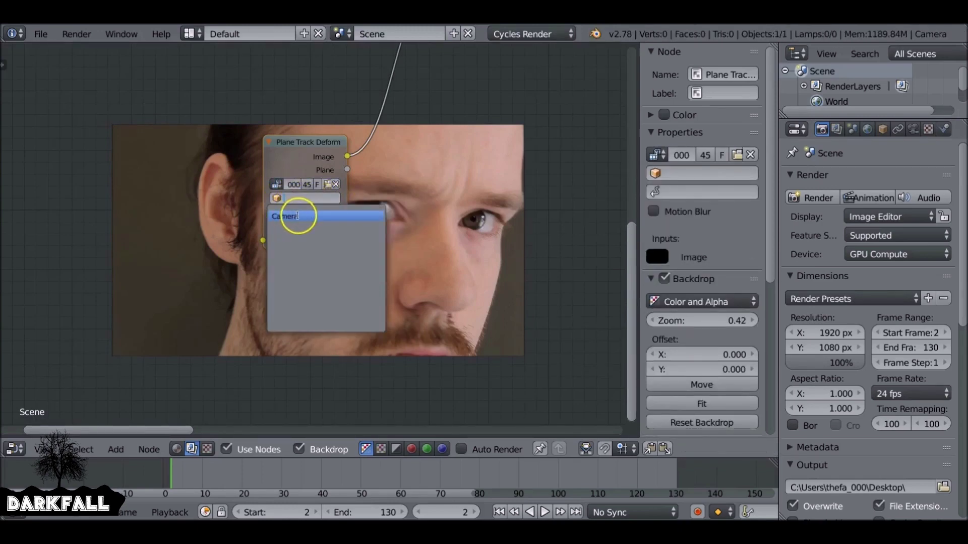
left_click(298, 216)
left_click(286, 211)
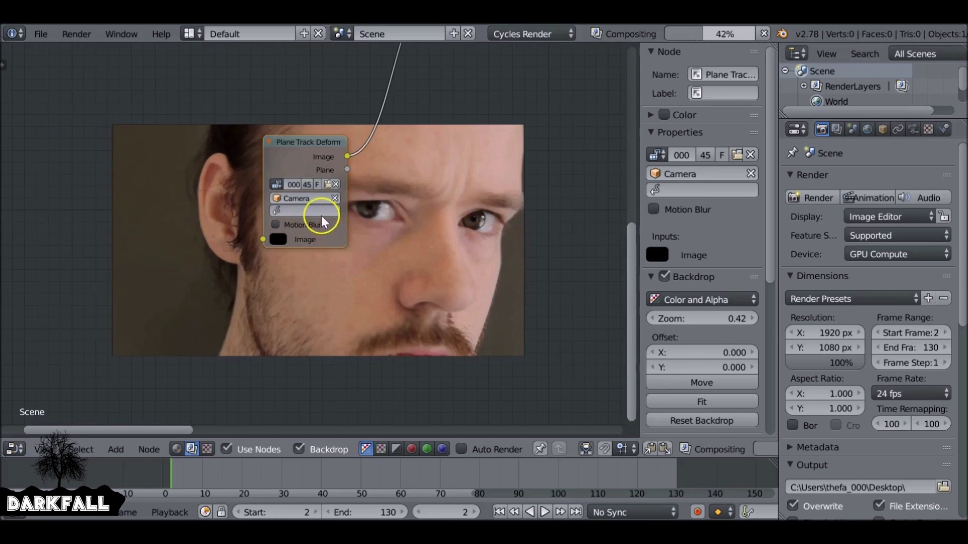
left_click(318, 211)
left_click(304, 230)
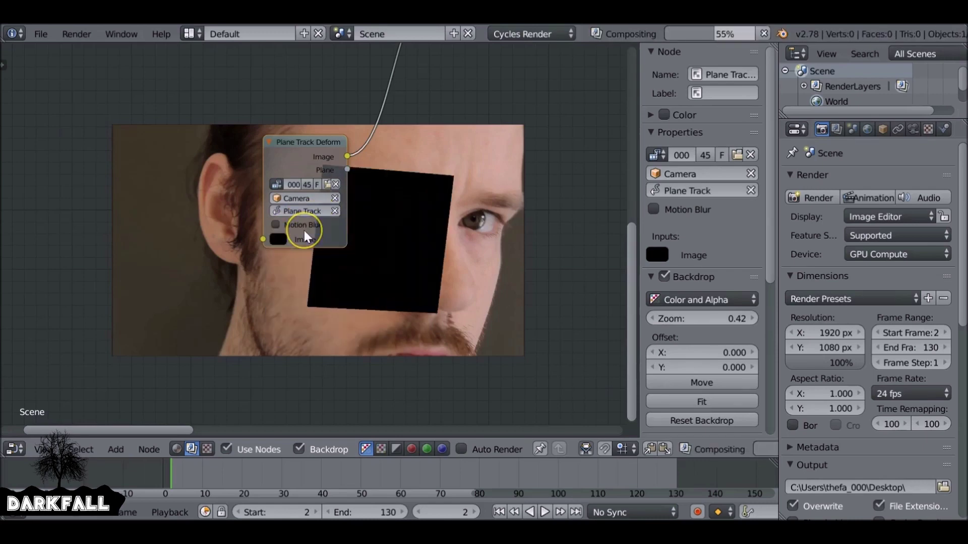
key("g")
left_click(385, 216)
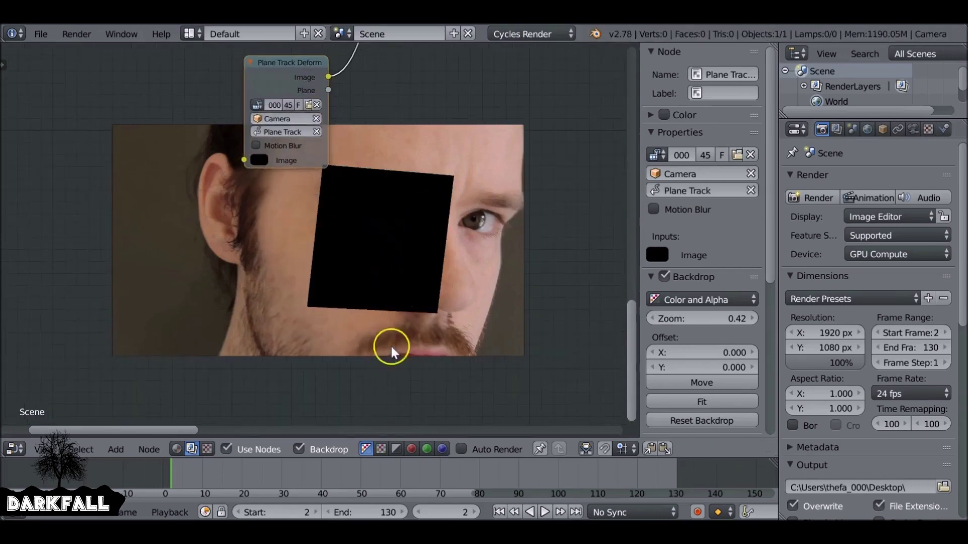
Scrub the timeline to about frame 63 to check how the plane follows the face, and return to the start frame.
left_click(328, 475)
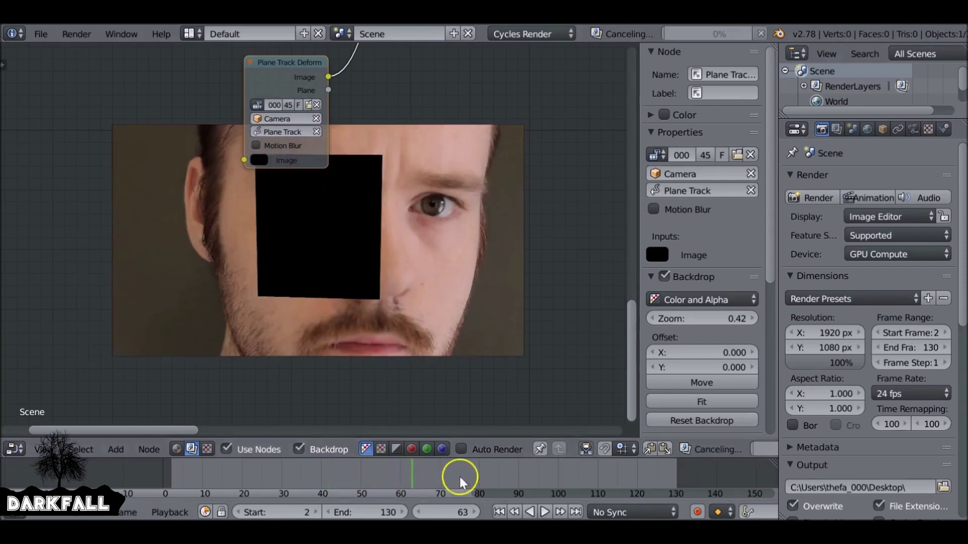
left_click(513, 477)
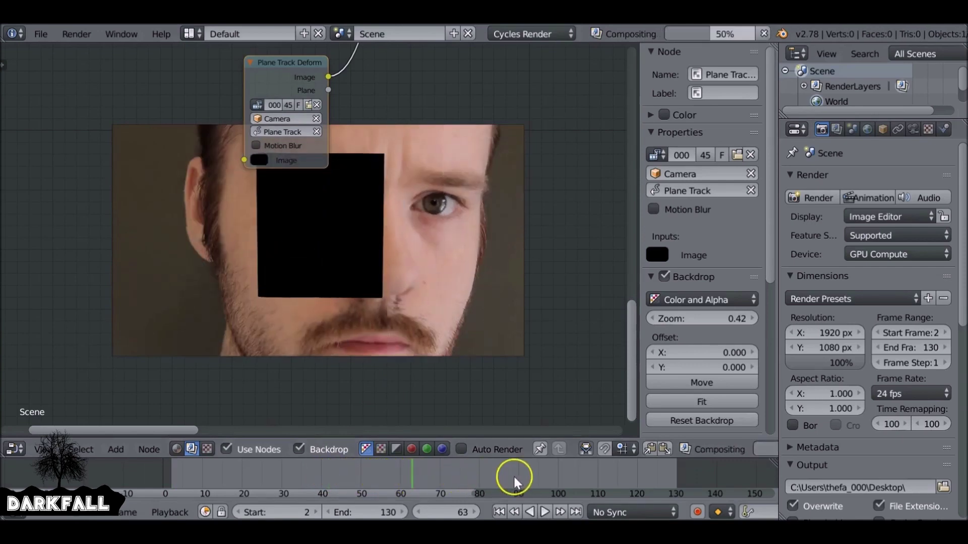
left_click(499, 513)
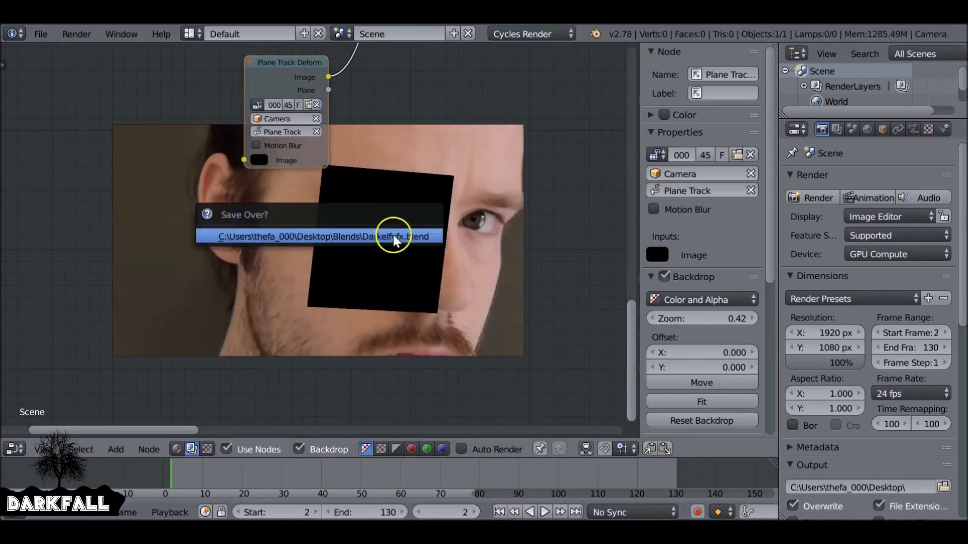
Add an Image input node below the Movie Clip node.
left_click_drag(321, 162, 411, 301)
scroll(411, 302, "down", 3)
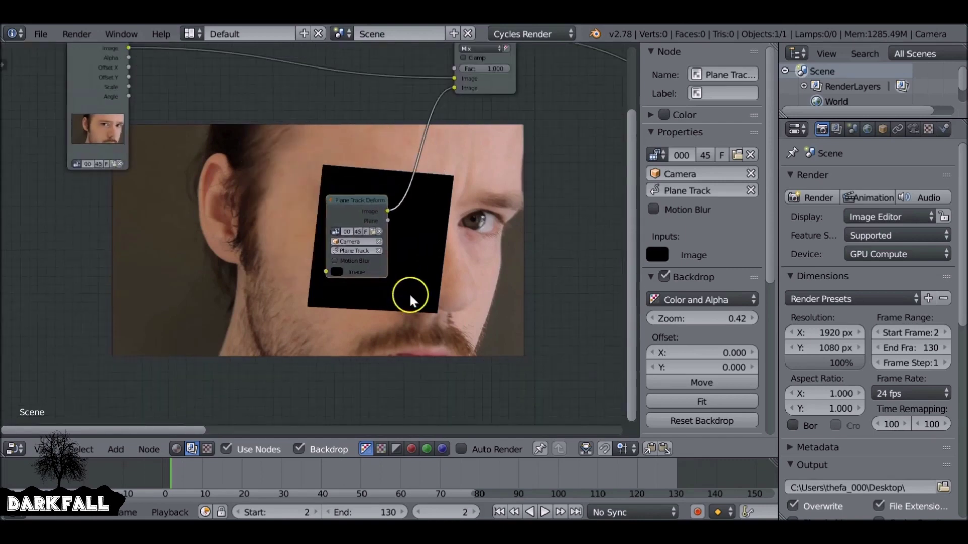
key("shift+a")
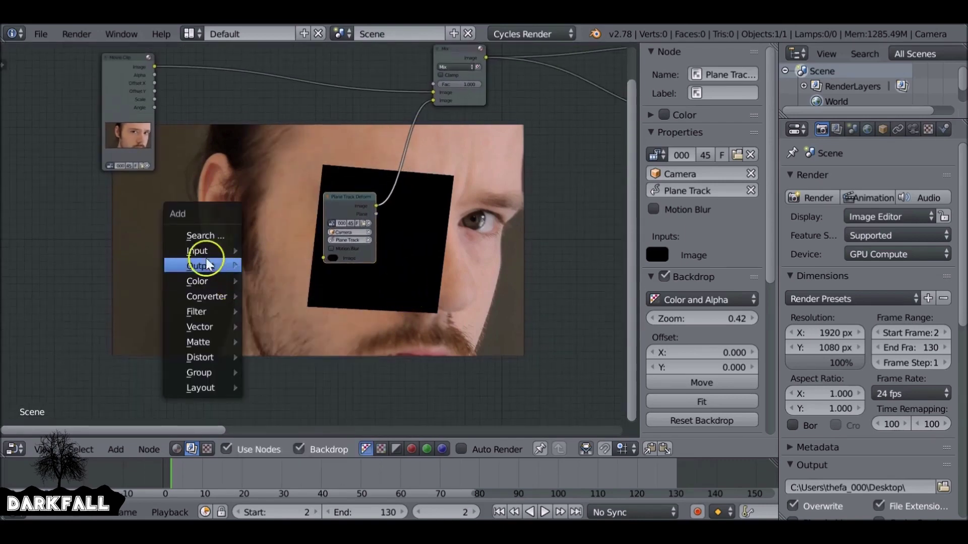
mouse_move(204, 251)
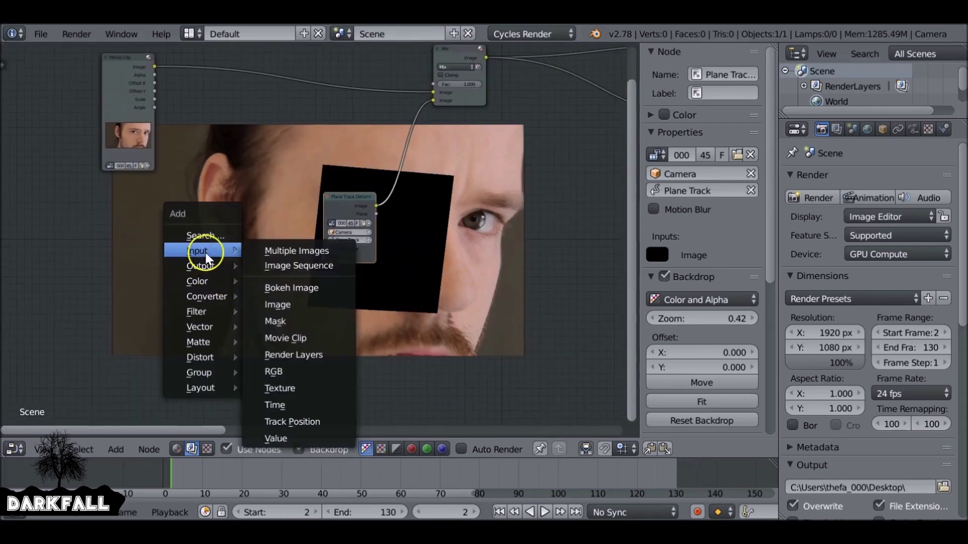
left_click(310, 305)
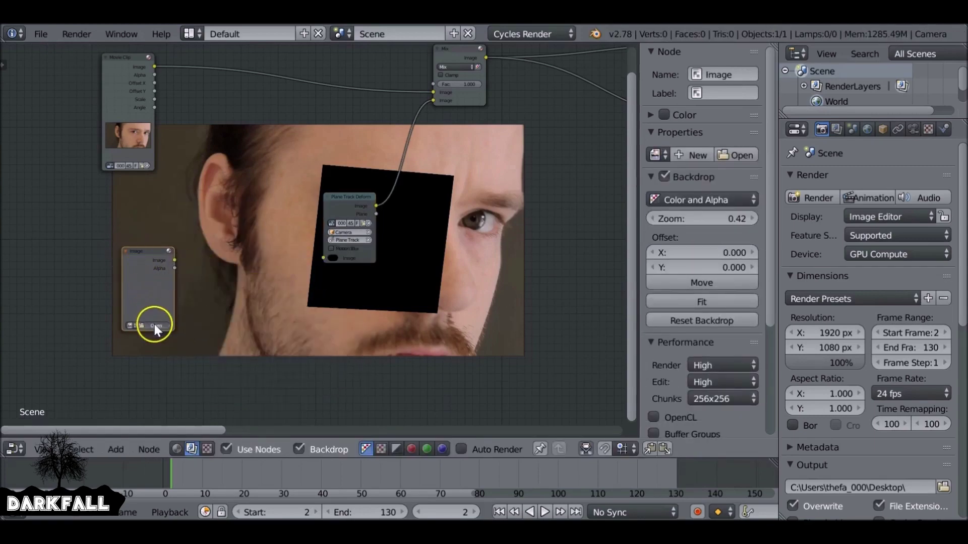
Load Scar.png from the Desktop's Tutorials\Dark Elf folder into the Image node and link its image output to the Plane Track Deform node.
left_click(154, 324)
left_click(42, 207)
double_click(536, 231)
key("BackSpace")
double_click(536, 247)
left_click(222, 153)
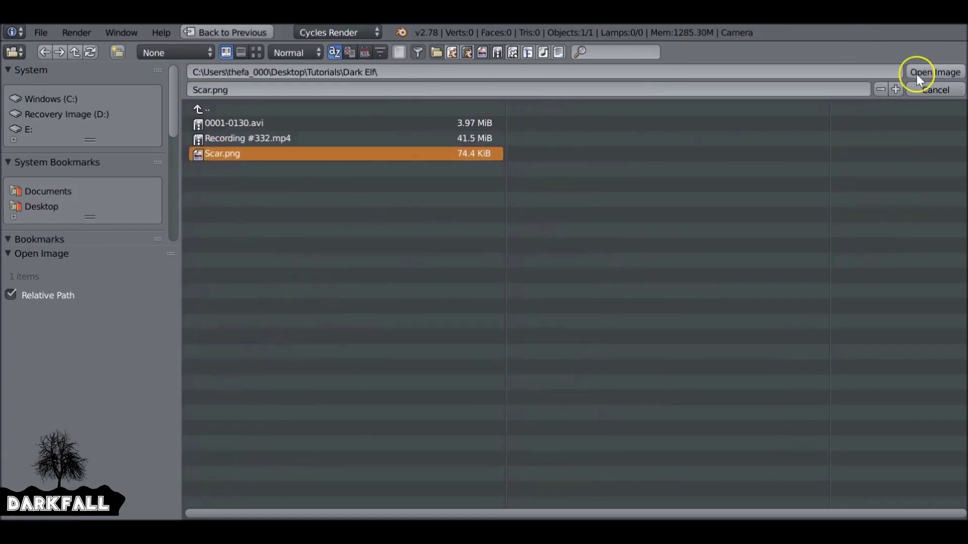
left_click(916, 74)
left_click_drag(174, 261, 331, 255)
Insert a Transform distort node between the scar Image node and the Plane Track Deform node, and space the nodes apart.
middle_click_drag(332, 286, 334, 153)
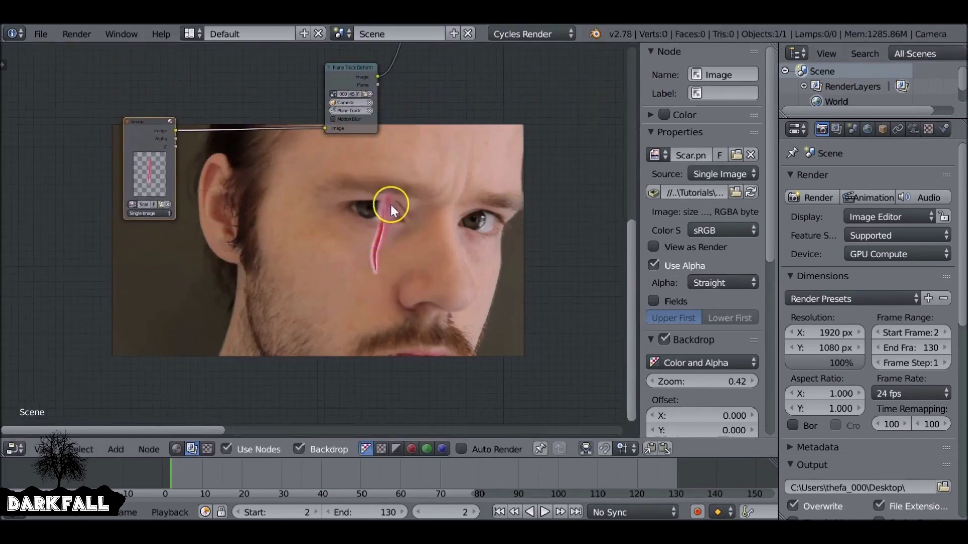
scroll(259, 208, "up", 1)
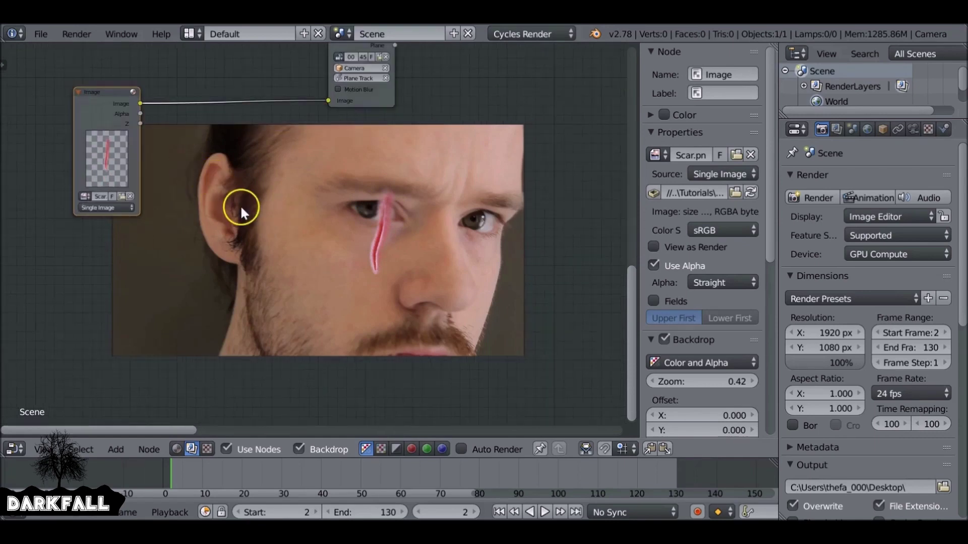
key("shift+a")
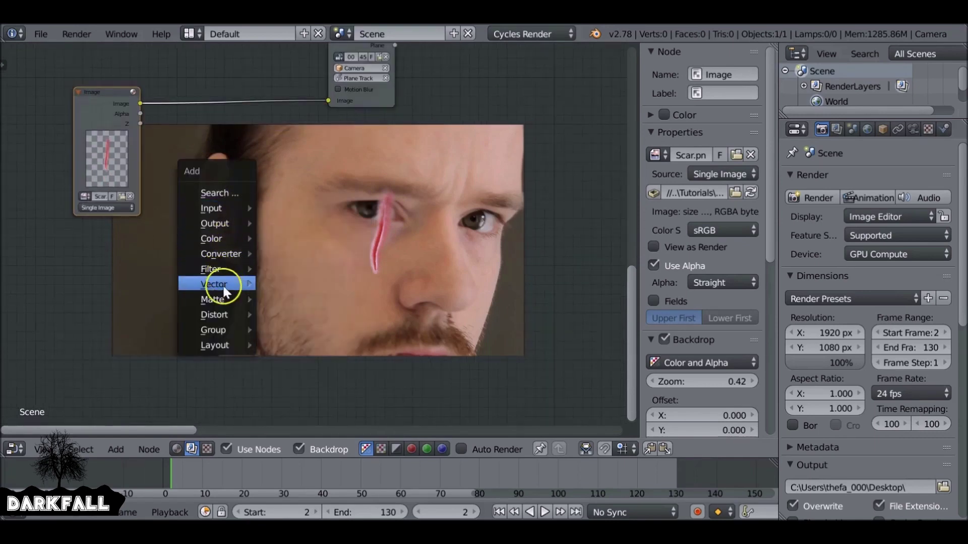
mouse_move(217, 315)
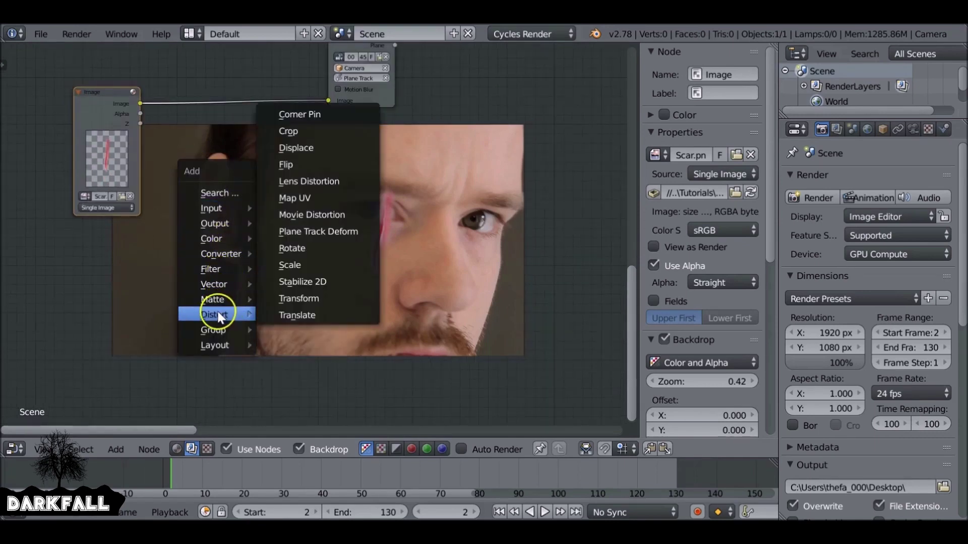
left_click(333, 298)
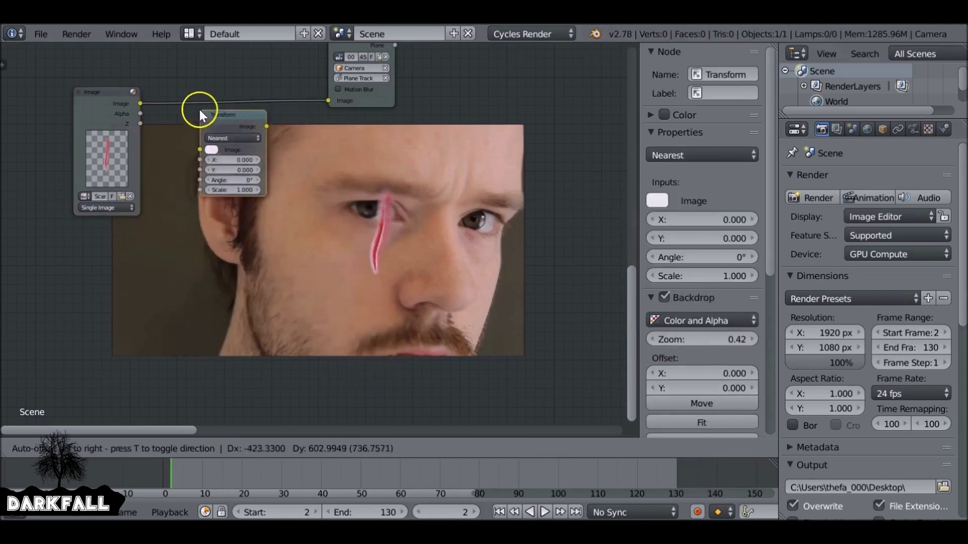
left_click(158, 93)
middle_click_drag(157, 98, 296, 249)
left_click_drag(180, 219, 91, 213)
left_click_drag(247, 201, 172, 210)
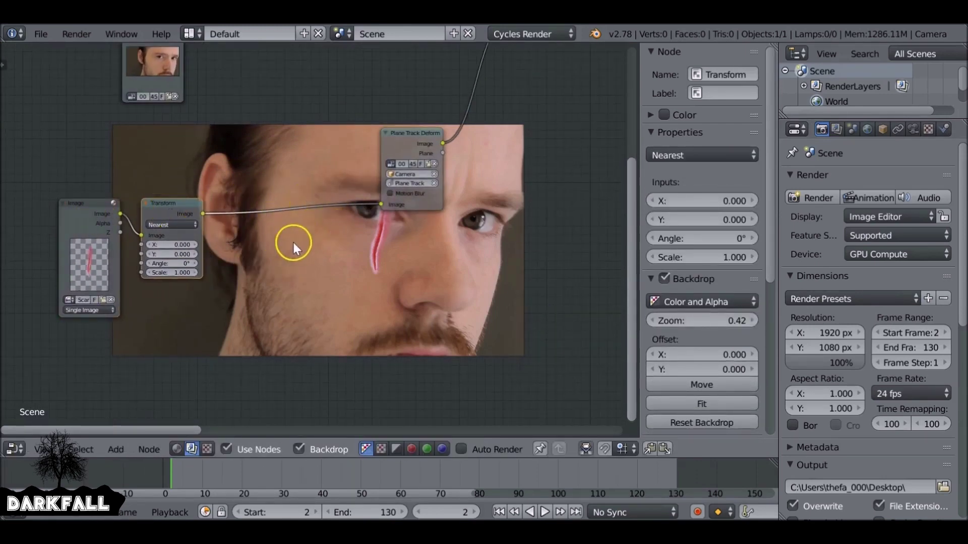
Set the scar's Transform node to X -37.3, Y 45.6, angle -3.9° and scale 1.4.
middle_click_drag(282, 242, 422, 219)
scroll(362, 214, "up", 2)
middle_click_drag(362, 215, 361, 180)
scroll(302, 231, "up", 2)
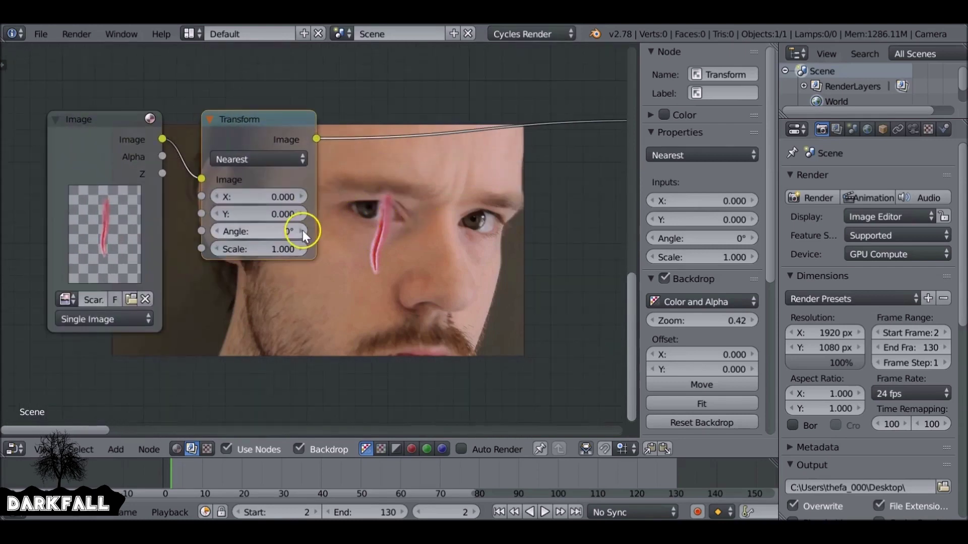
left_click(300, 246)
left_click(300, 246)
left_click(299, 246)
left_click(300, 246)
mouse_move(267, 196)
left_mouse_down()
mouse_move(237, 197)
mouse_move(303, 214)
mouse_move(227, 217)
mouse_move(217, 231)
left_mouse_up()
scroll(333, 204, "down", 3)
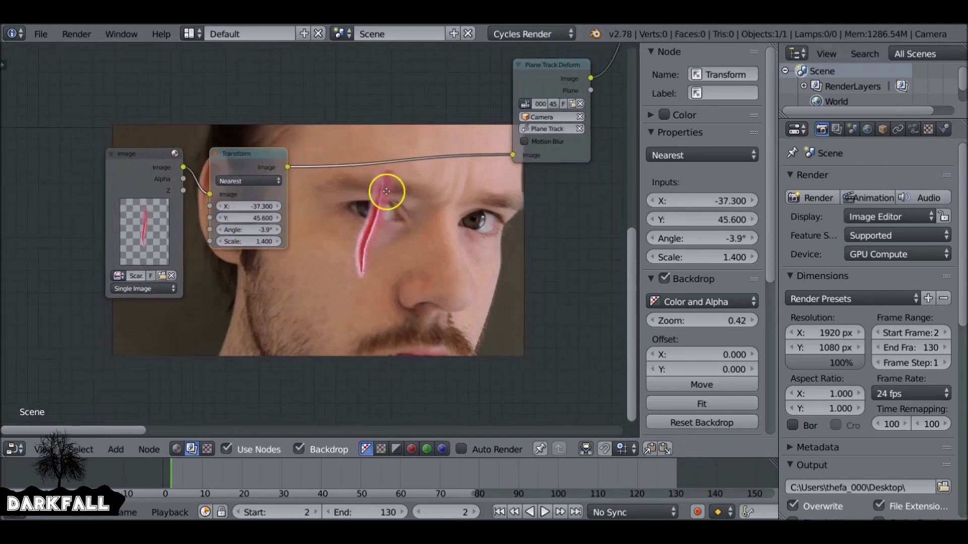
Insert an RGB Curves node between the Transform and Plane Track Deform nodes.
key("shift+a")
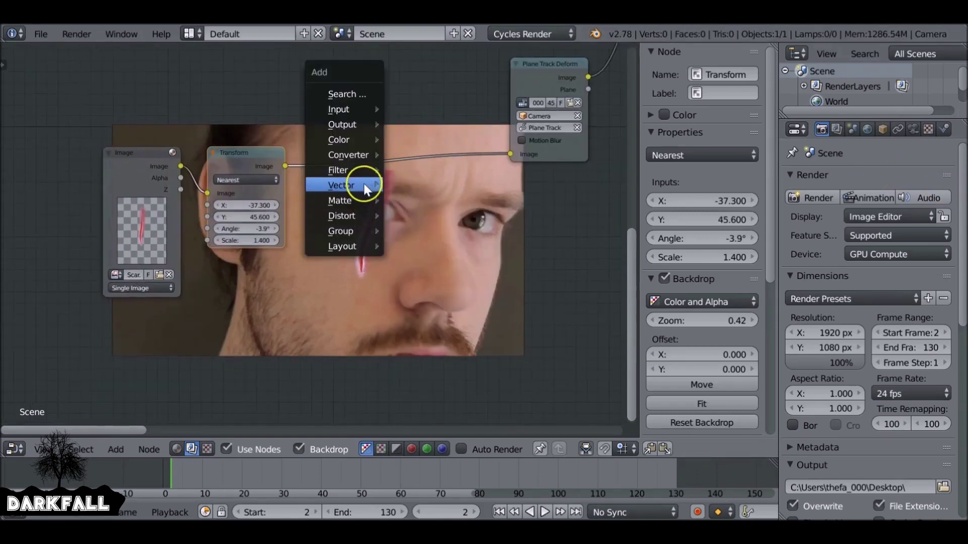
mouse_move(349, 139)
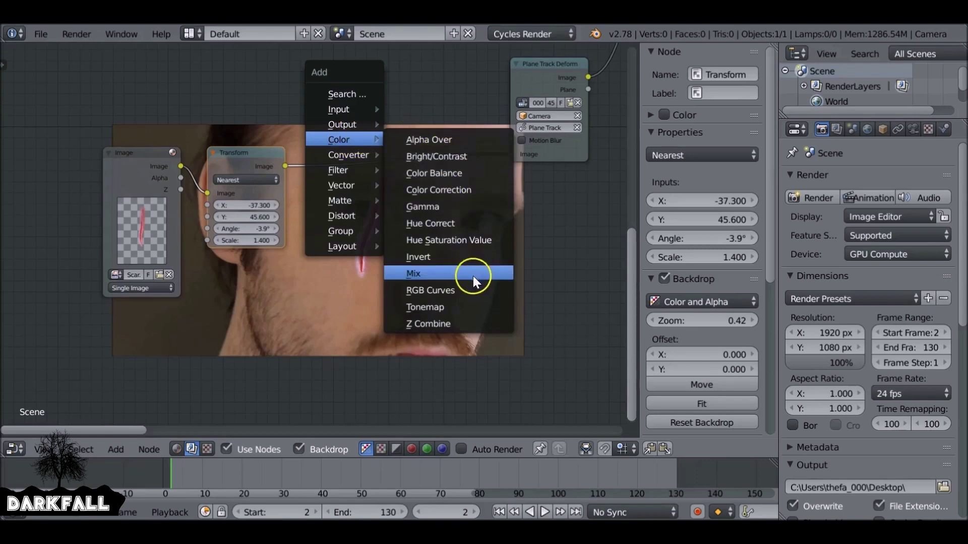
left_click(464, 286)
left_click(396, 119)
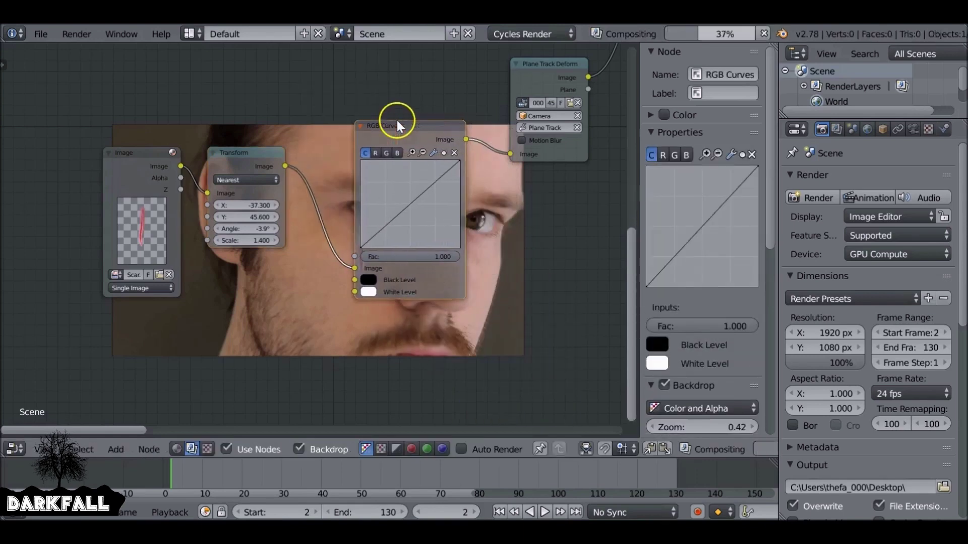
Insert a Hue Saturation Value node between the Transform and RGB Curves nodes.
key("shift+a")
mouse_move(386, 231)
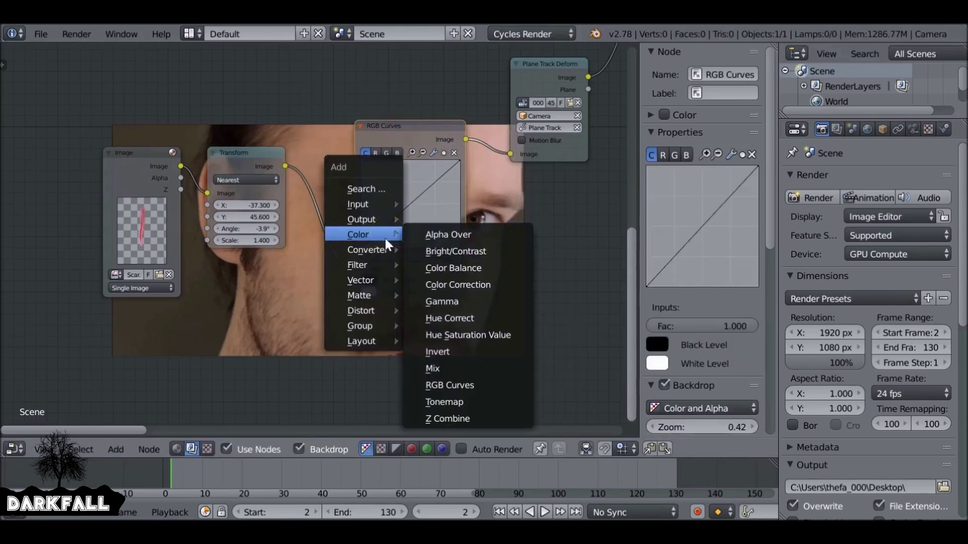
left_click(486, 325)
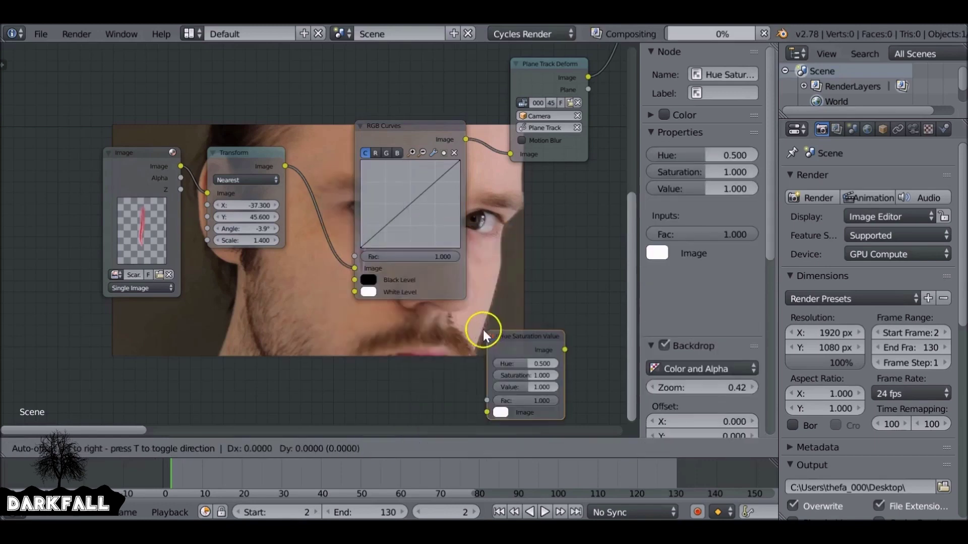
left_click(328, 167)
Lower the scar's red curve midpoint to about X 0.51, Y 0.43 and the combined curve's midpoint to about X 0.50, Y 0.45.
middle_click_drag(420, 198, 302, 183)
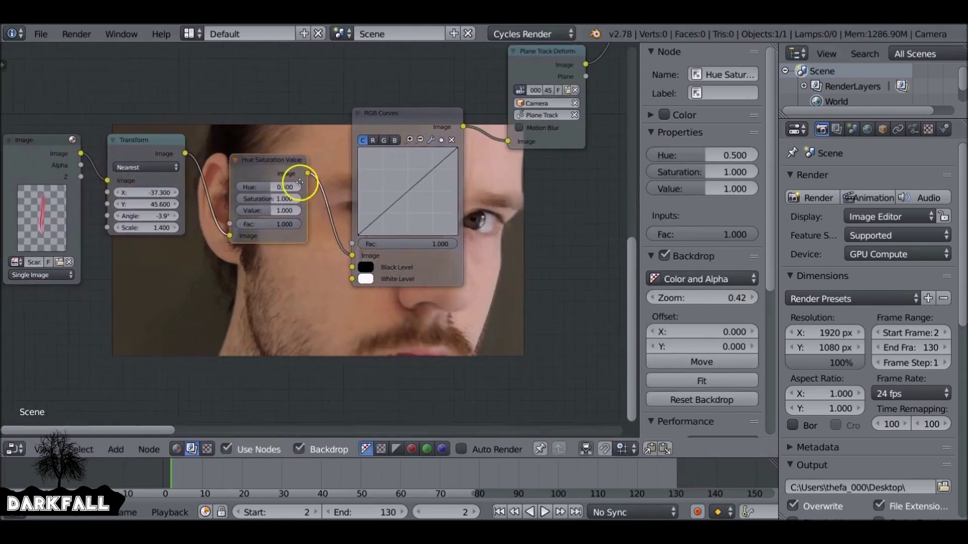
middle_click_drag(357, 229, 221, 197)
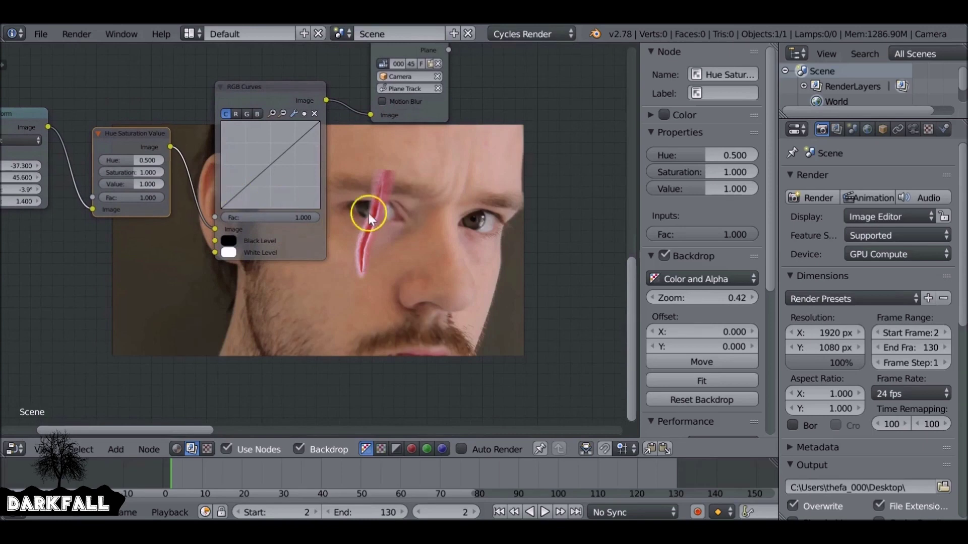
scroll(353, 211, "up", 2)
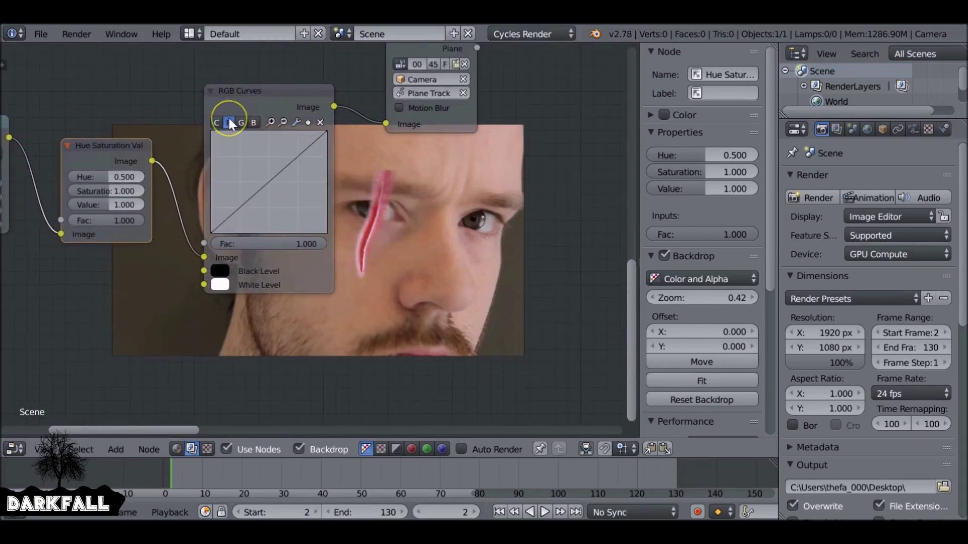
left_click_drag(264, 183, 270, 189)
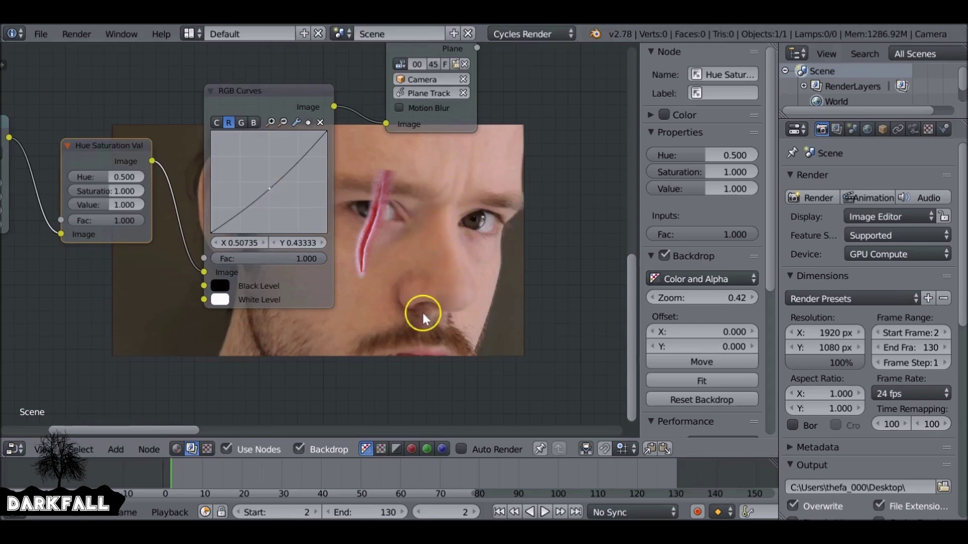
left_click(218, 122)
left_click_drag(265, 181, 269, 186)
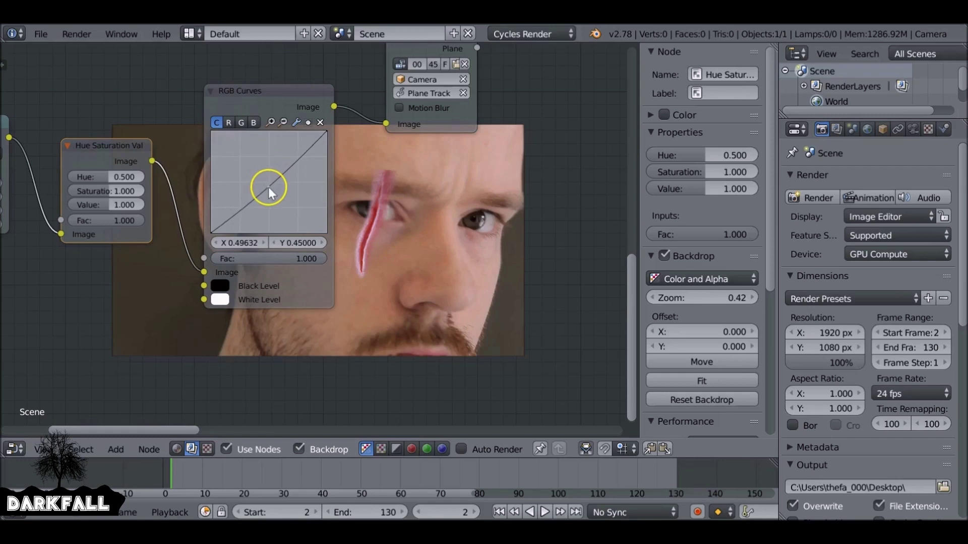
Reduce the saturation in the scar's Hue Saturation Value node to 0.855.
left_click_drag(110, 189, 102, 190)
middle_click_drag(346, 190, 363, 242)
Duplicate the Hue Saturation Value and RGB Curves nodes and wire the copies between the Movie Clip and Mix nodes.
left_click(348, 289)
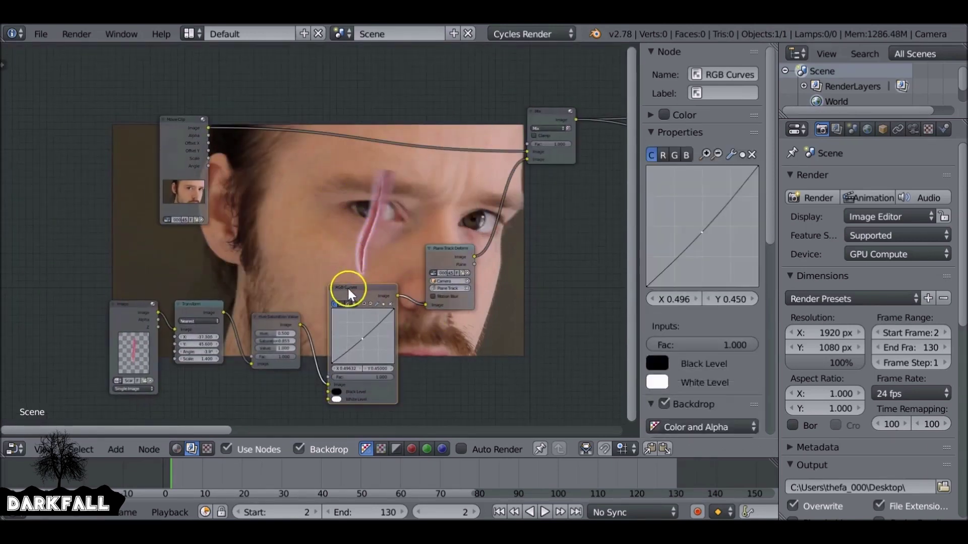
left_click(265, 318, "shift")
key("shift+d")
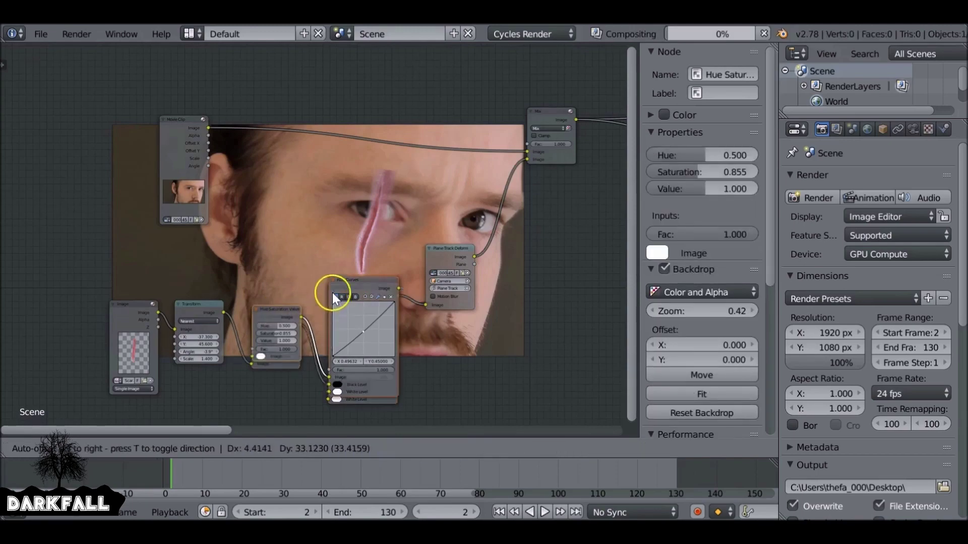
left_click(327, 116)
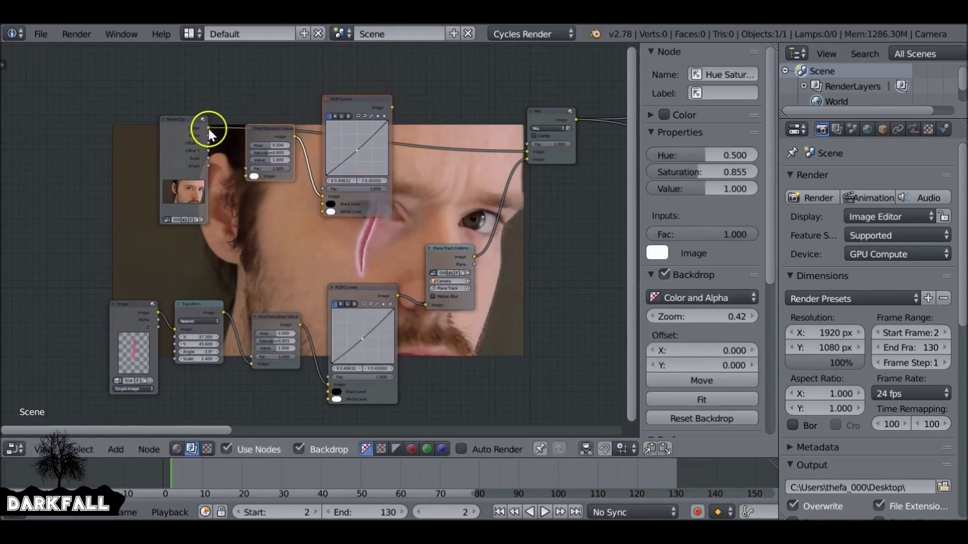
left_click_drag(208, 128, 526, 147)
Reset the copied RGB Curves node and adjust its channel curves, with the green midpoint at about X 0.52, Y 0.50.
scroll(349, 59, "up", 2)
type(".319")
key("Return")
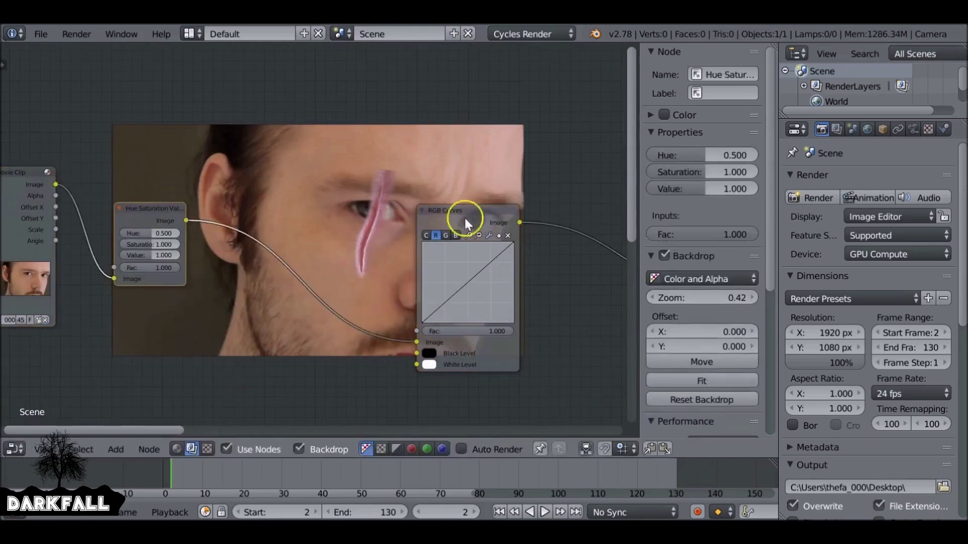
left_click(240, 119)
left_click(252, 170)
left_click(225, 118)
left_click(250, 167)
Delete the copied Hue Saturation Value node while keeping the Movie Clip linked to the RGB Curves node.
left_click(145, 156)
key("ctrl+x")
left_click(121, 185)
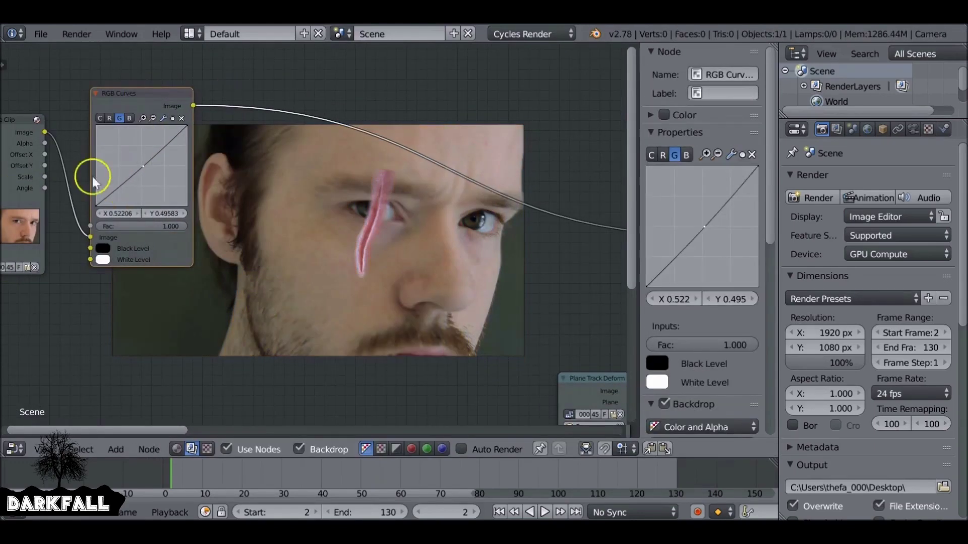
Preview the Movie Clip output and the RGB Curves output in turn to compare the original and graded footage.
left_click(22, 127, "ctrl+shift")
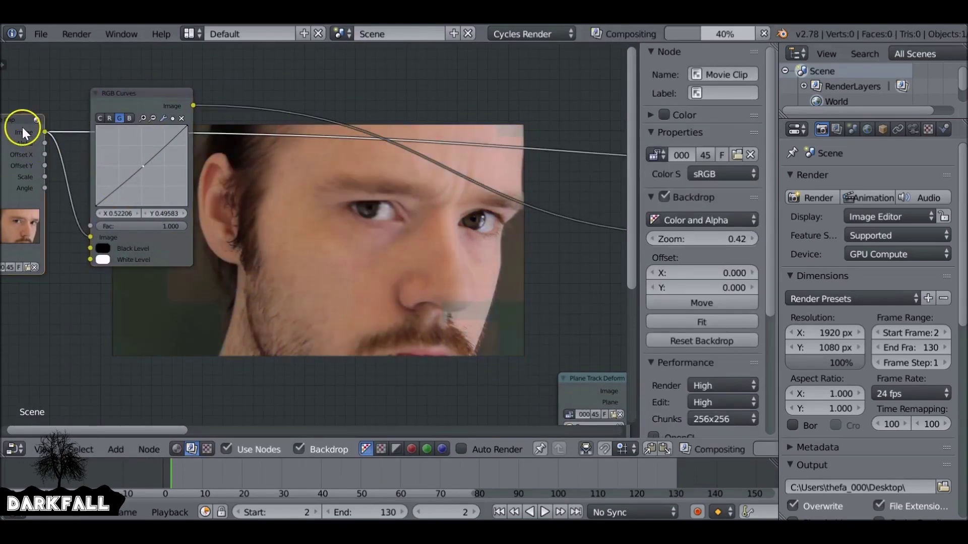
left_click(148, 93, "ctrl+shift")
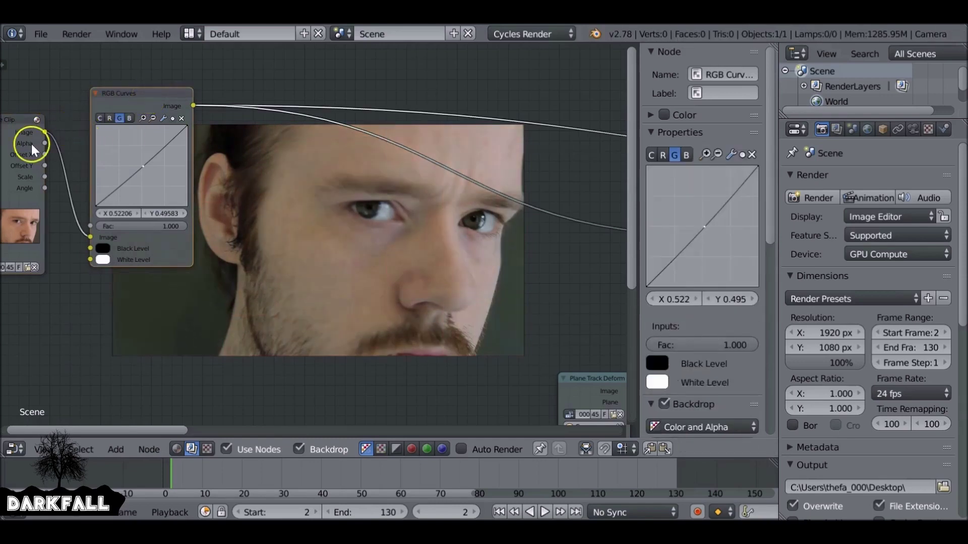
left_click(19, 128, "ctrl+shift")
left_click(142, 96, "ctrl+shift")
Insert a second Mix node after the footage's RGB Curves node, ahead of the final Mix node.
scroll(295, 196, "down", 1)
key("shift+a")
mouse_move(295, 197)
left_click(376, 332)
left_click(380, 156)
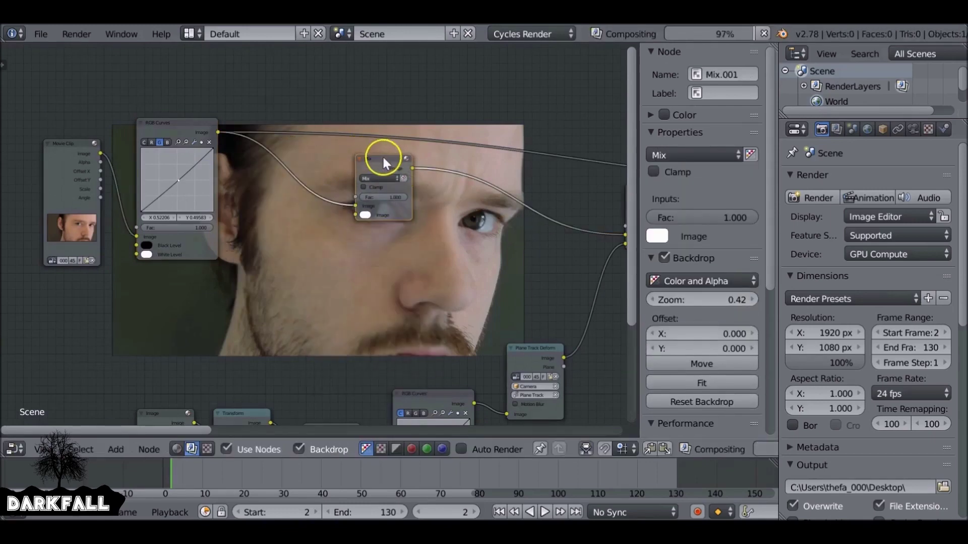
Preview the new Mix node and link the RGB Curves image output to its second image input as well.
scroll(308, 146, "up", 1)
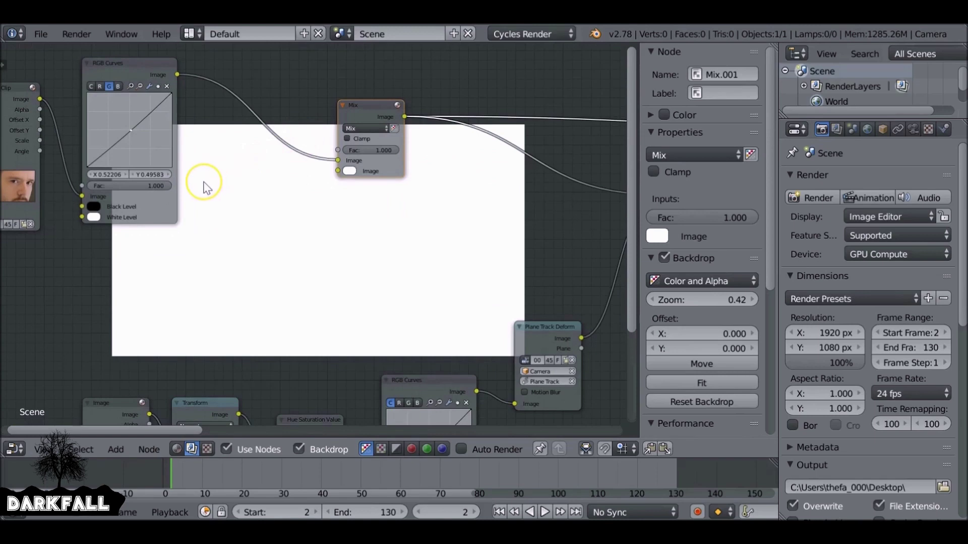
key("shift+a")
mouse_move(204, 184)
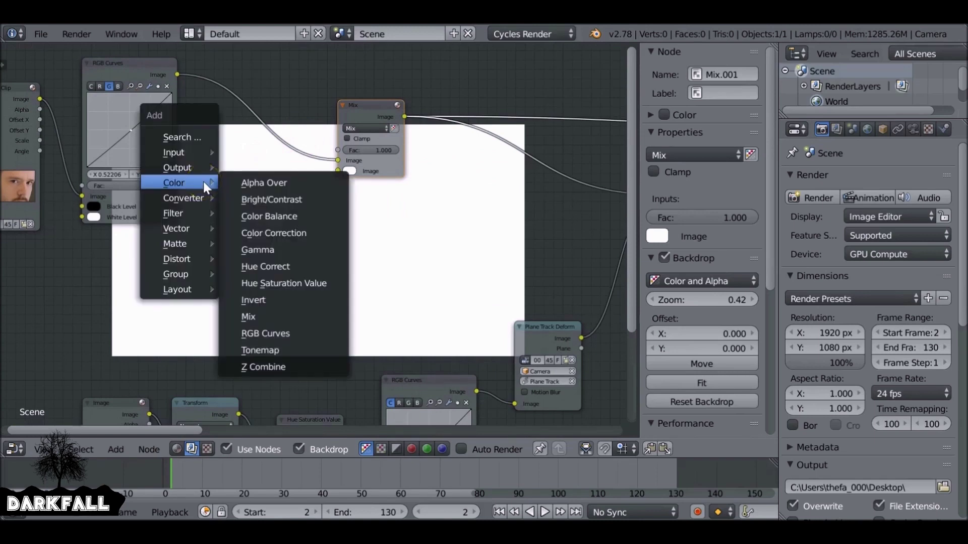
left_click(194, 74)
left_click_drag(177, 74, 337, 171)
Insert an RGB to BW converter node on the link from RGB Curves to the new Mix node's second image input.
key("shift+a")
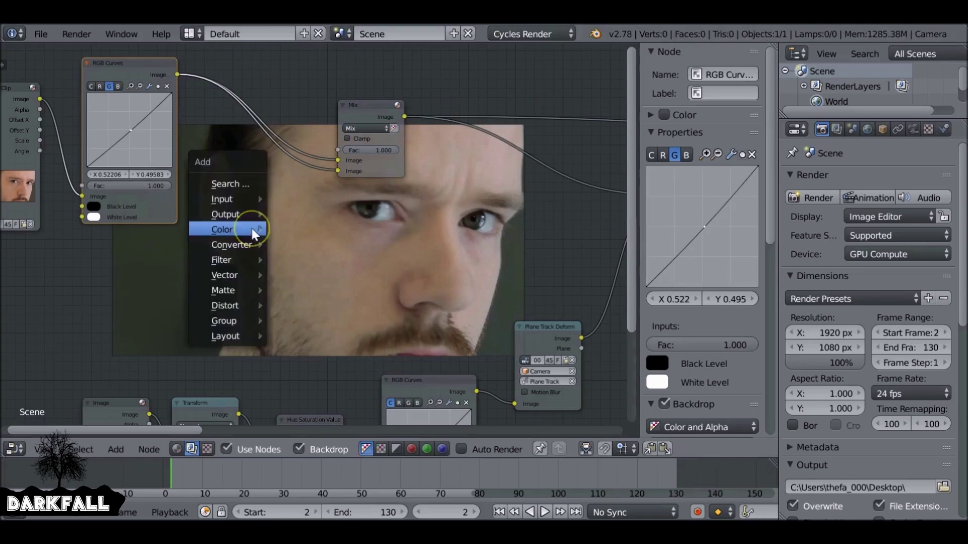
mouse_move(252, 229)
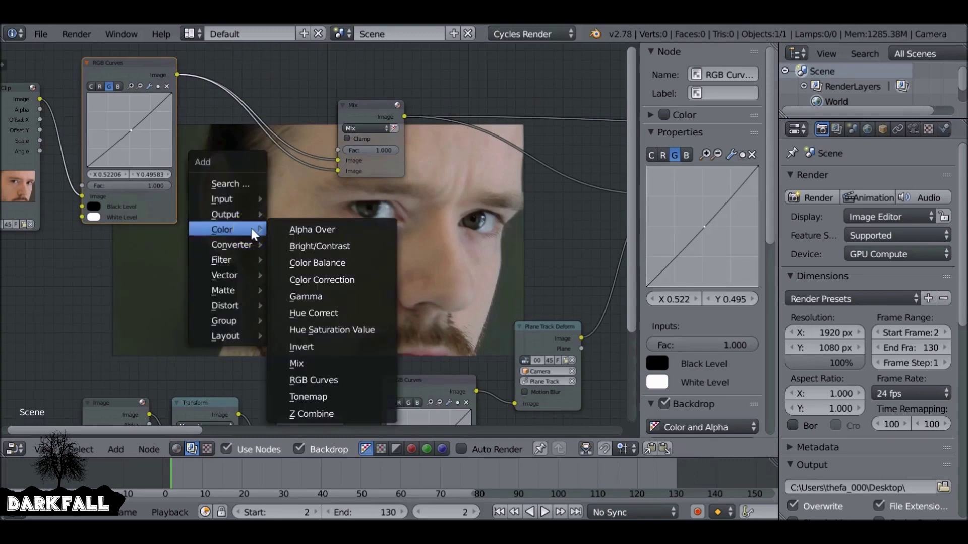
mouse_move(232, 267)
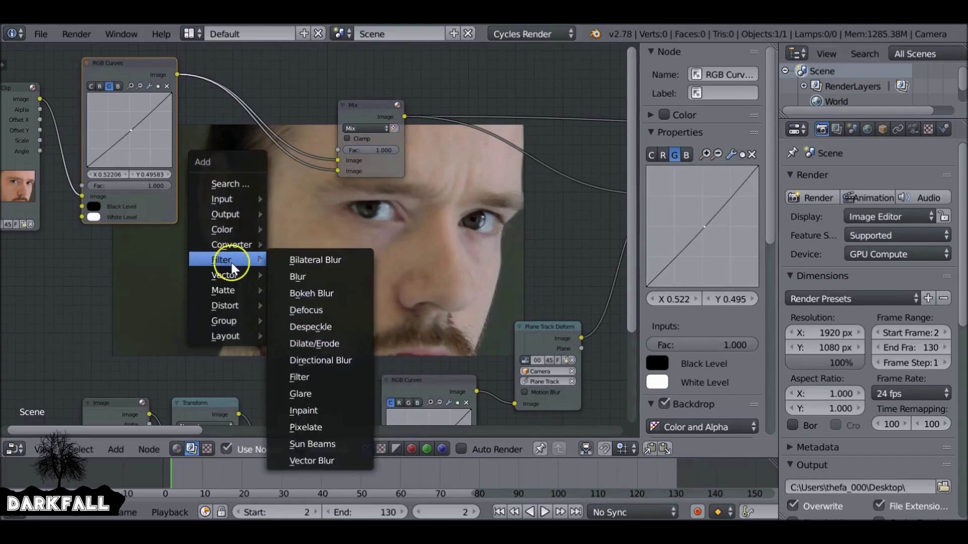
mouse_move(232, 245)
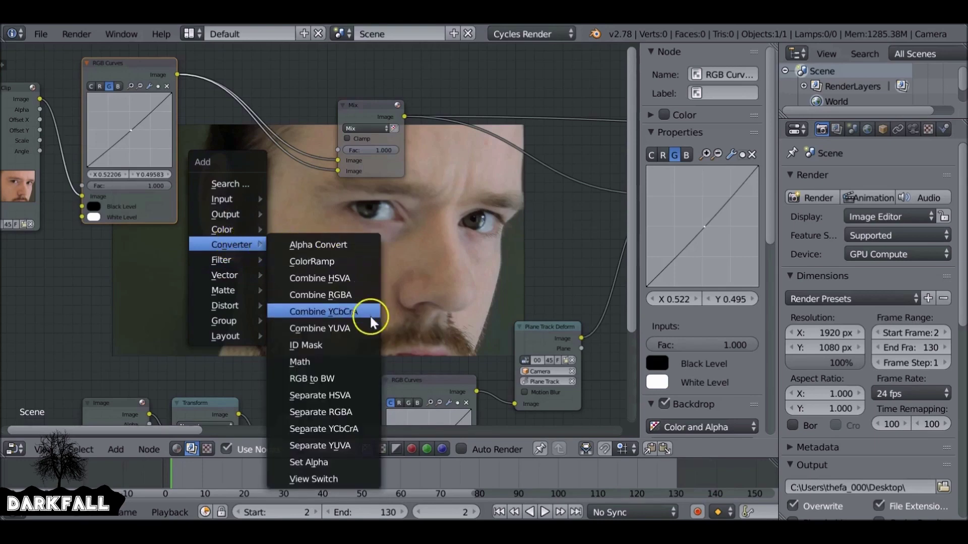
left_click(336, 378)
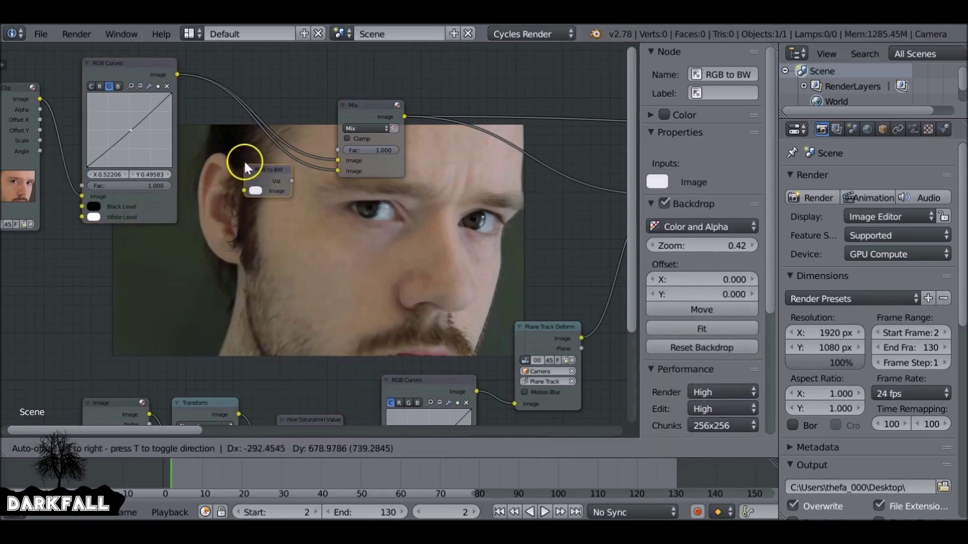
left_click(244, 141)
left_click_drag(260, 153, 228, 148)
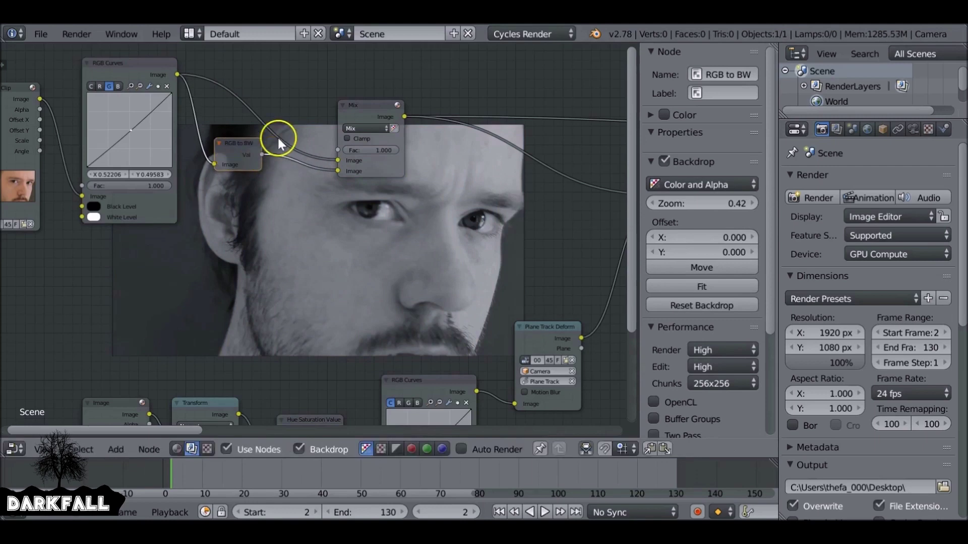
Set the second Mix node's blend type to Soft Light with a factor of 0.181.
left_click(369, 130)
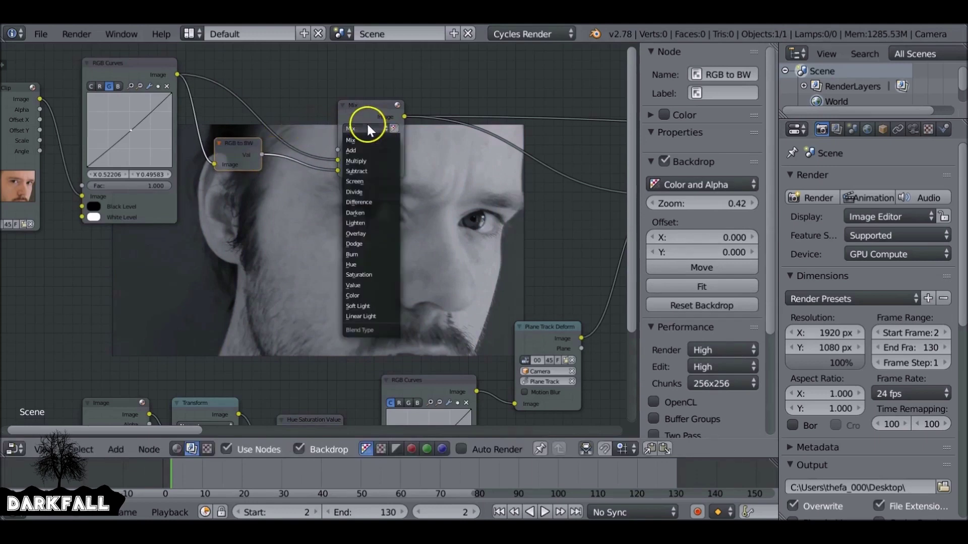
left_click(373, 306)
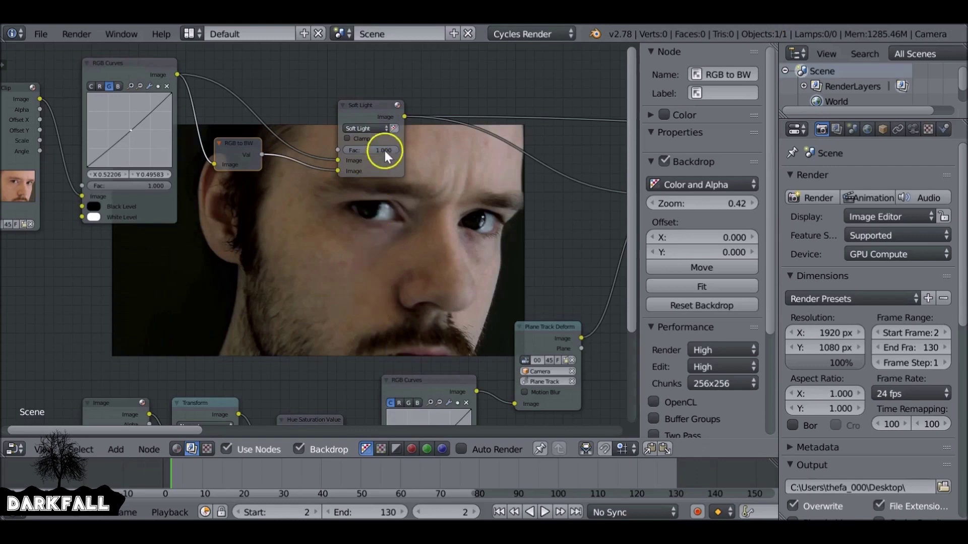
left_click_drag(396, 150, 319, 154)
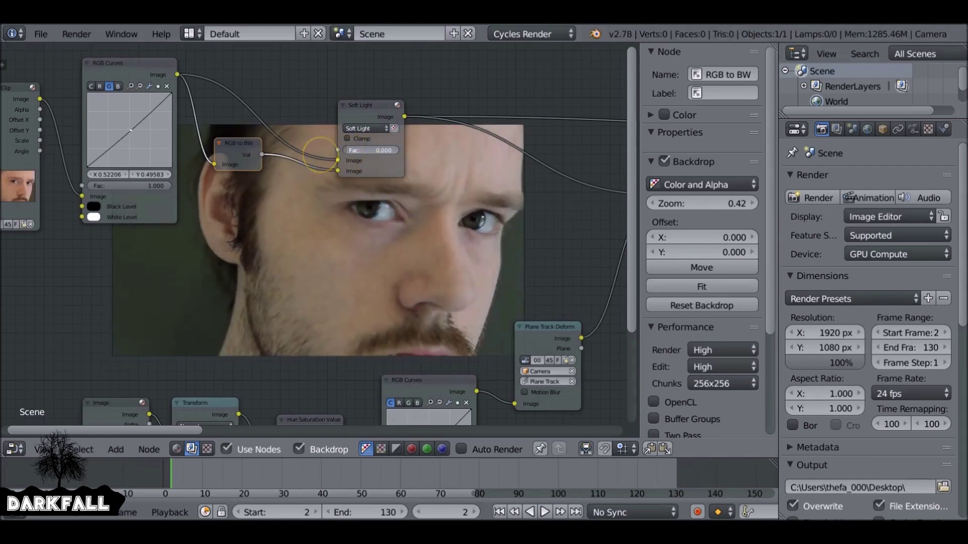
mouse_move(341, 155)
left_mouse_down()
mouse_move(358, 151)
mouse_move(350, 155)
left_mouse_up()
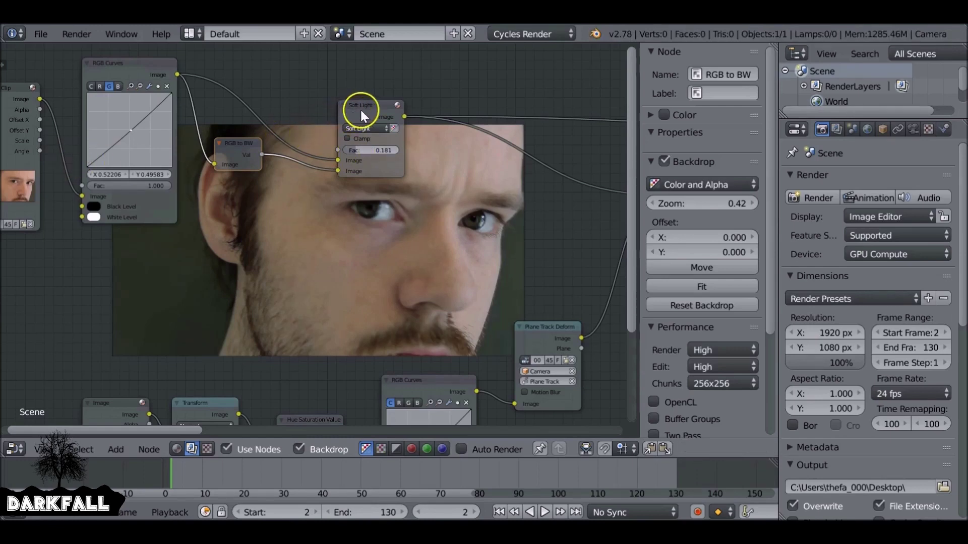
Insert a Color Balance node on the Soft Light node's output, ahead of the final Mix node.
key("shift+a")
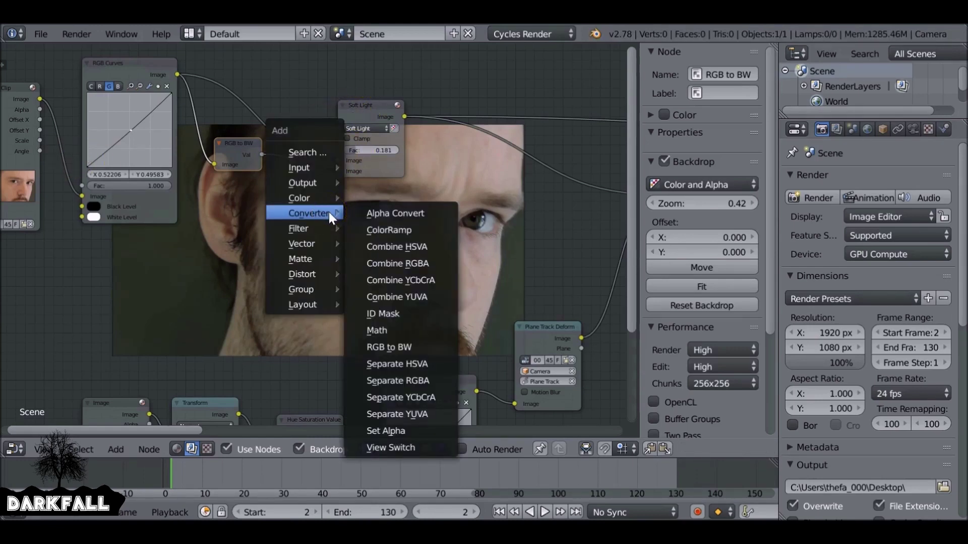
mouse_move(312, 198)
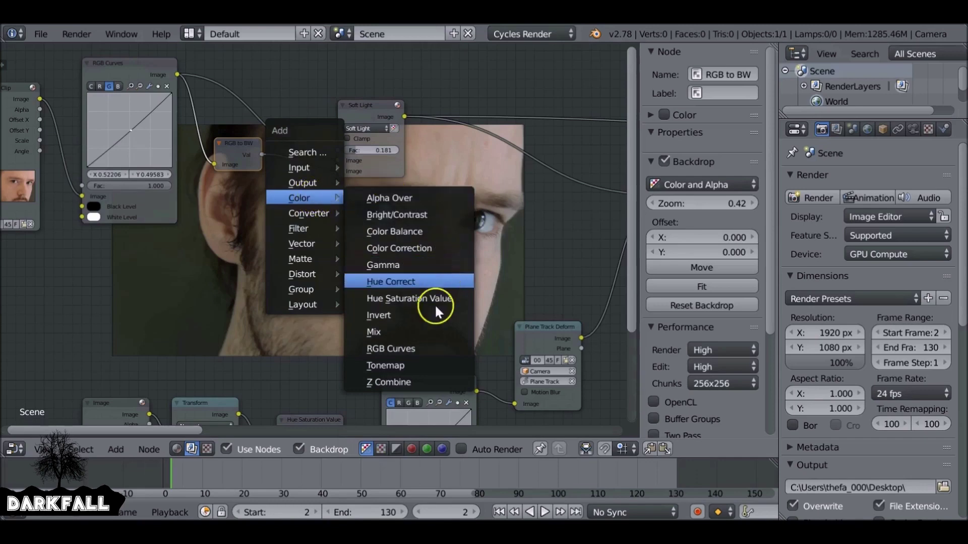
left_click(428, 231)
left_click(445, 128)
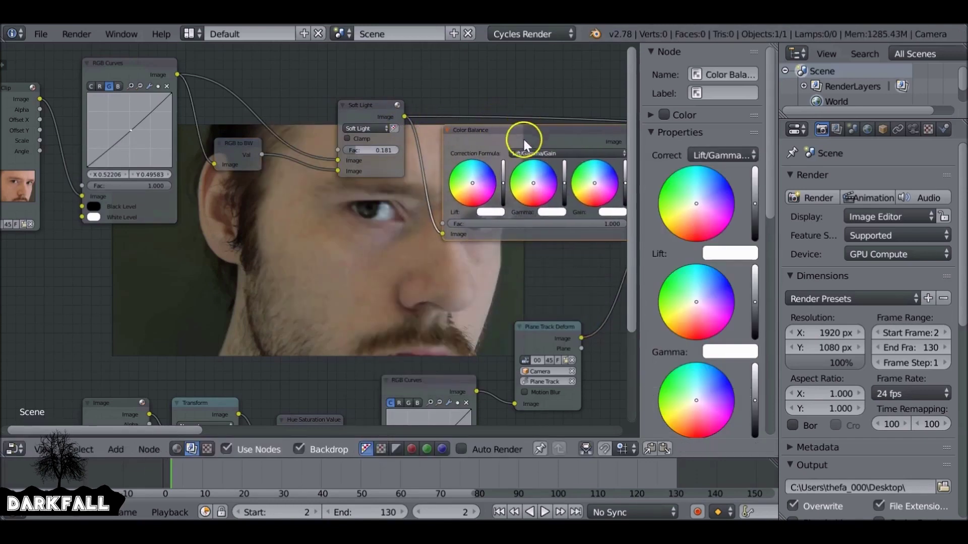
Shift the Color Balance node's gamma colour slightly toward red.
middle_click_drag(522, 143, 301, 191)
scroll(231, 156, "down", 1)
scroll(301, 190, "up", 4)
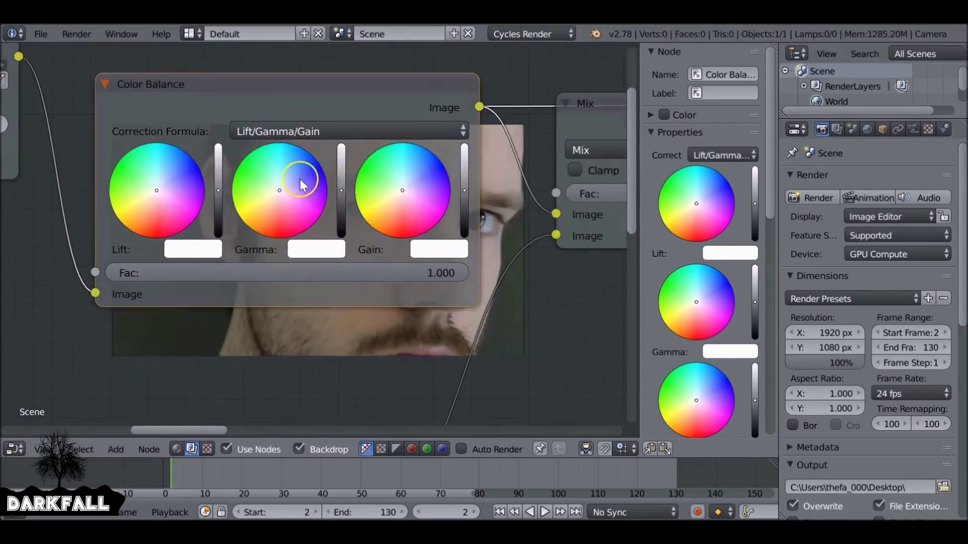
left_click_drag(284, 200, 277, 195)
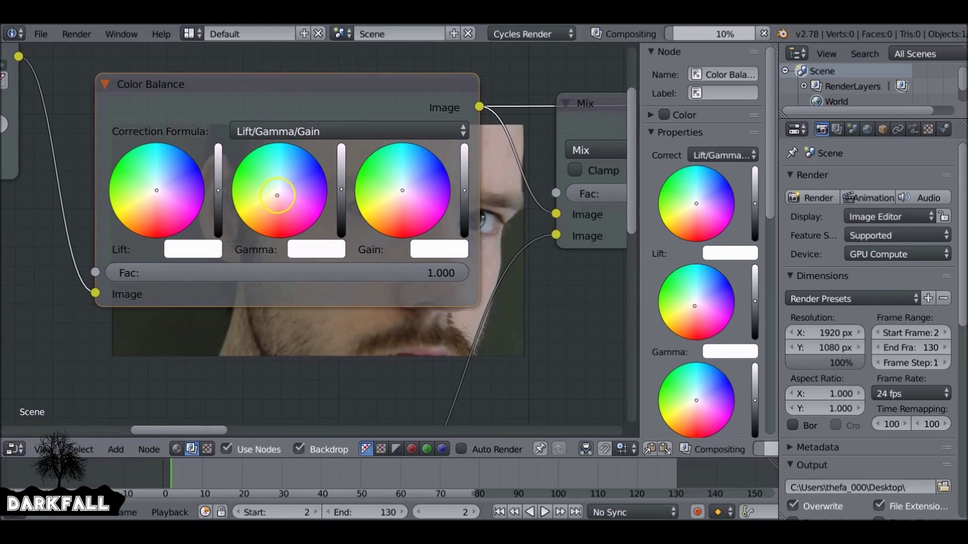
Compare the footage with the Color Balance node muted and enabled.
middle_click_drag(334, 320, 307, 140)
scroll(308, 140, "down", 4)
middle_click_drag(353, 162, 298, 351)
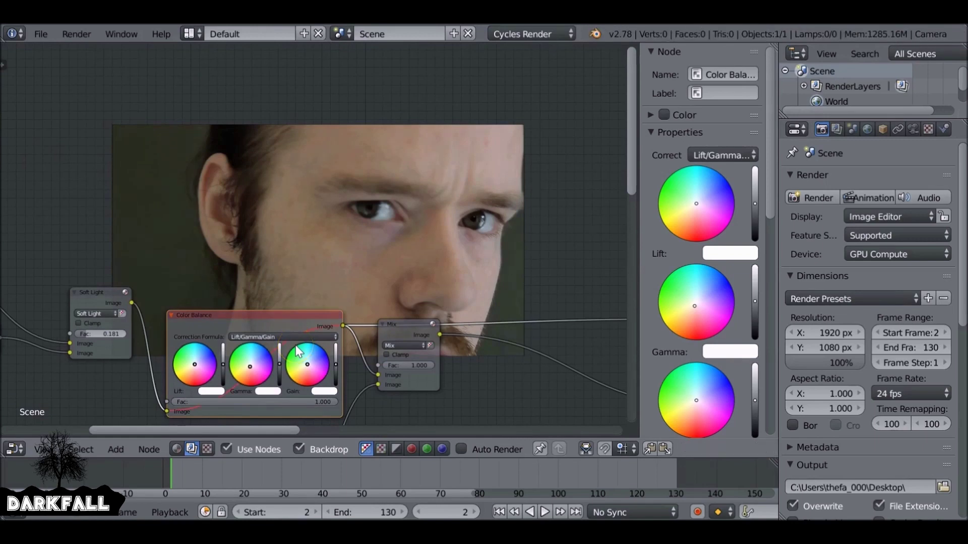
key("m")
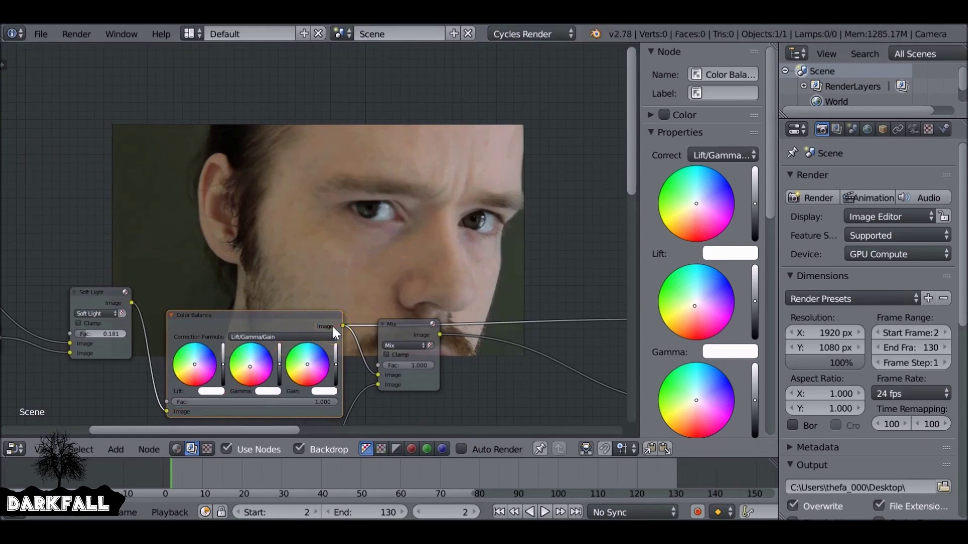
Preview the final Mix node and lower the red curve of the scar's RGB Curves node at X 0.55147, Y 0.38333.
right_click(416, 325)
mouse_move(416, 326)
middle_mouse_down()
mouse_move(432, 252)
mouse_move(426, 54)
mouse_move(425, 368)
middle_mouse_up()
middle_click_drag(265, 209, 461, 58)
scroll(357, 119, "up", 2)
middle_click_drag(357, 119, 261, 169)
mouse_move(252, 173)
left_mouse_down()
mouse_move(266, 194)
mouse_move(259, 182)
left_mouse_up()
left_click(200, 91)
left_click(254, 176)
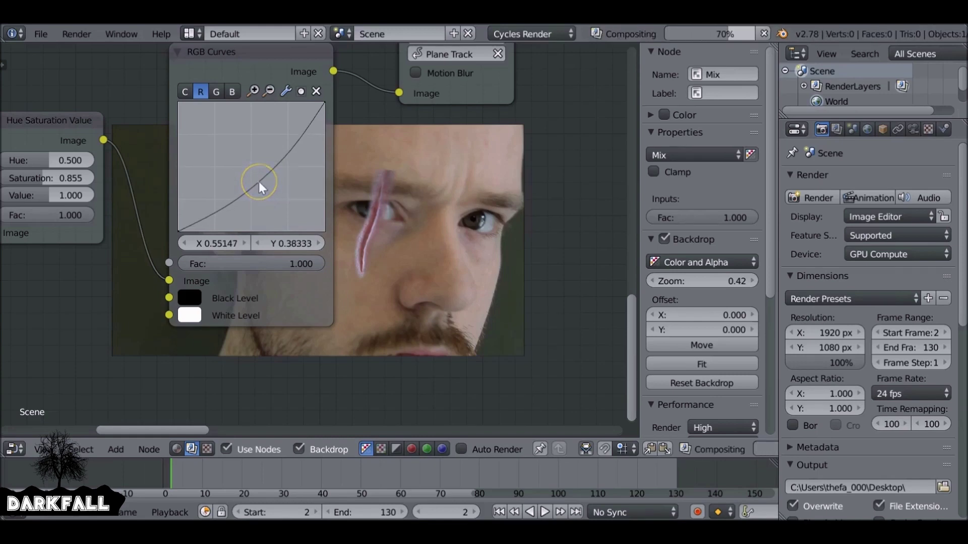
Set the saturation of the scar's Hue Saturation Value node to 0.747.
left_click_drag(36, 180, 65, 177)
middle_click_drag(401, 282, 336, 254)
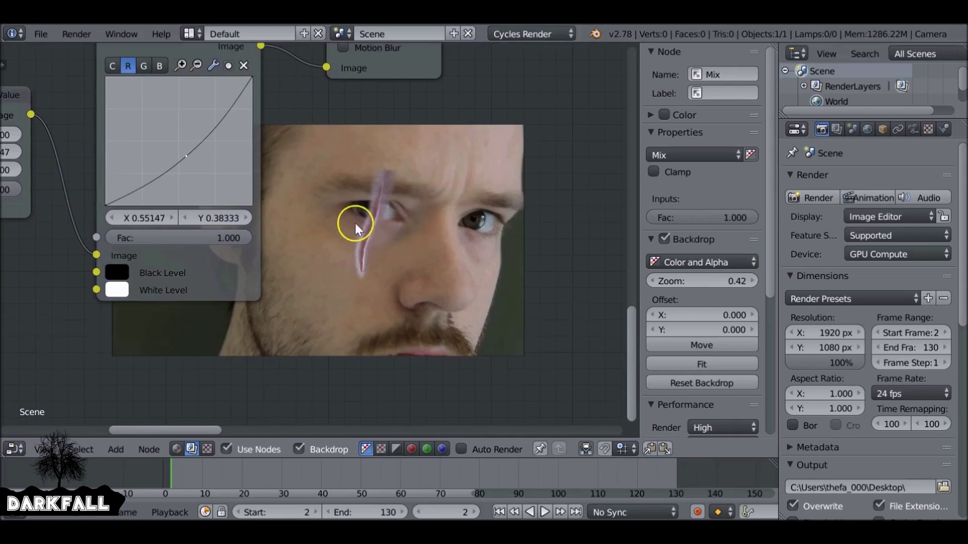
middle_click_drag(361, 263, 262, 287, "ctrl")
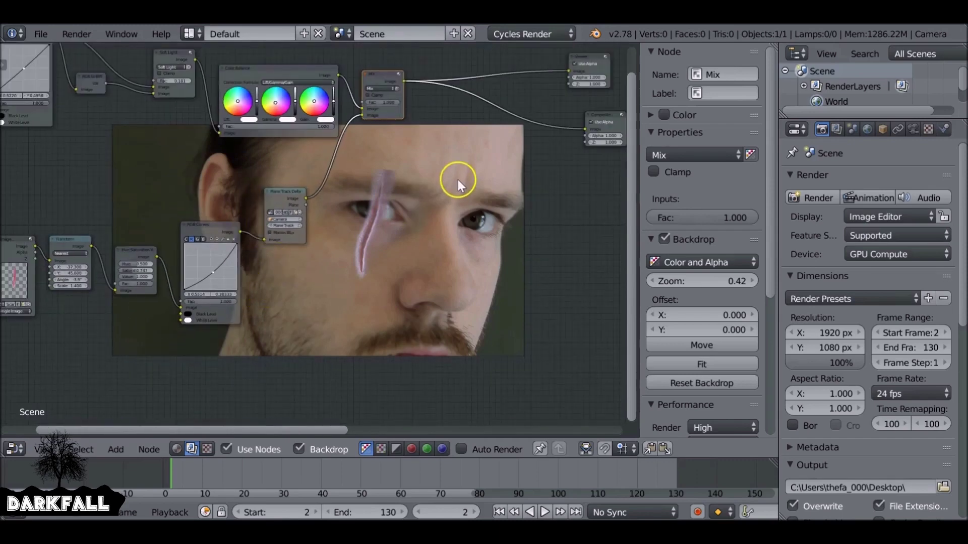
Move the final Mix node farther away from the Color Balance node to make room.
middle_click_drag(346, 130, 449, 162, "ctrl")
left_click_drag(455, 160, 483, 159)
middle_click_drag(483, 159, 356, 168)
scroll(354, 143, "up", 2)
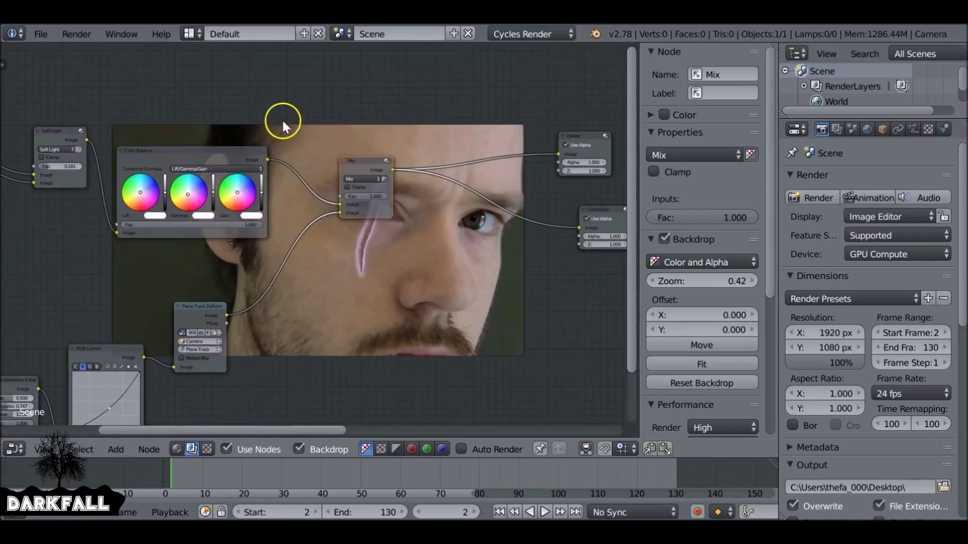
Add a Mask input node and place it above the Color Balance node.
key("shift+a")
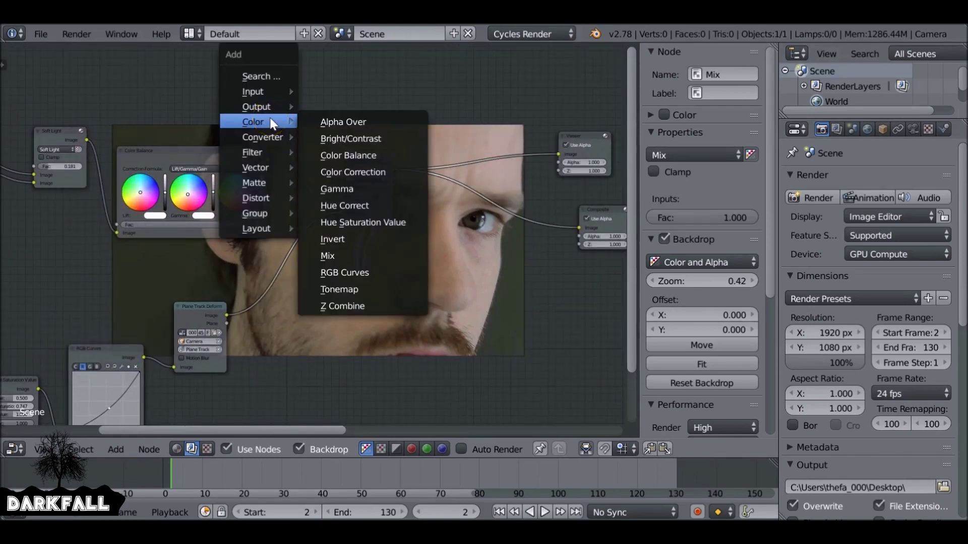
mouse_move(256, 87)
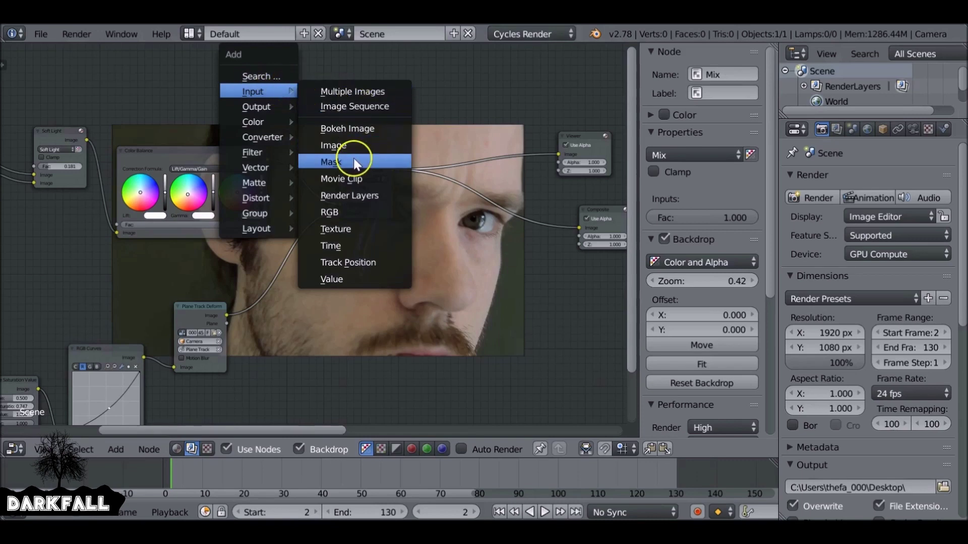
left_click(331, 161)
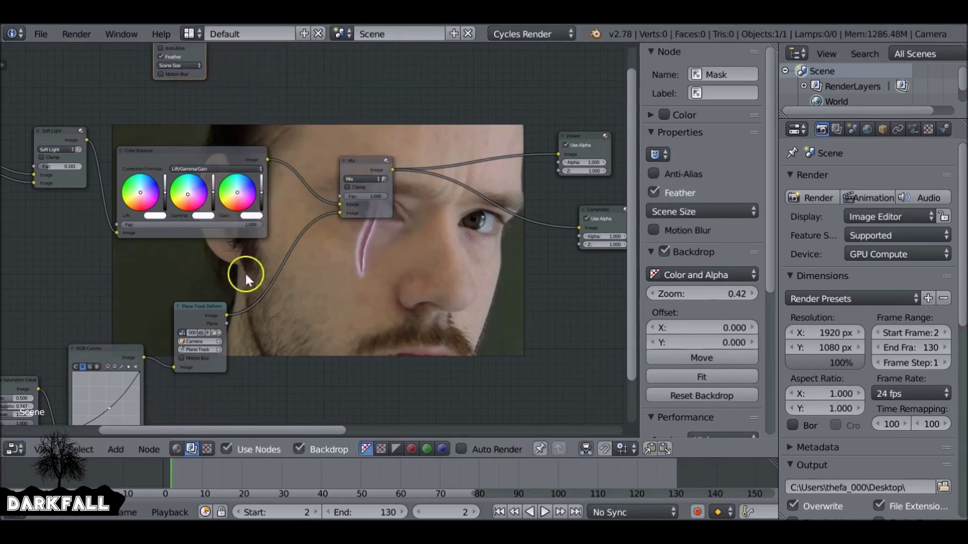
scroll(245, 275, "up", 5, "shift")
scroll(247, 261, "up", 2)
middle_click_drag(249, 248, 319, 220)
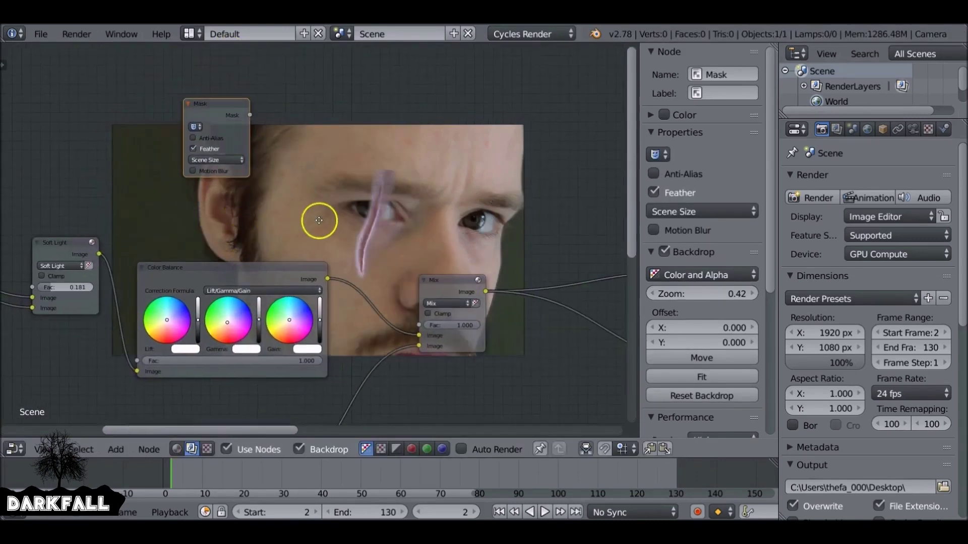
scroll(250, 206, "up", 2)
left_click_drag(301, 110, 270, 98)
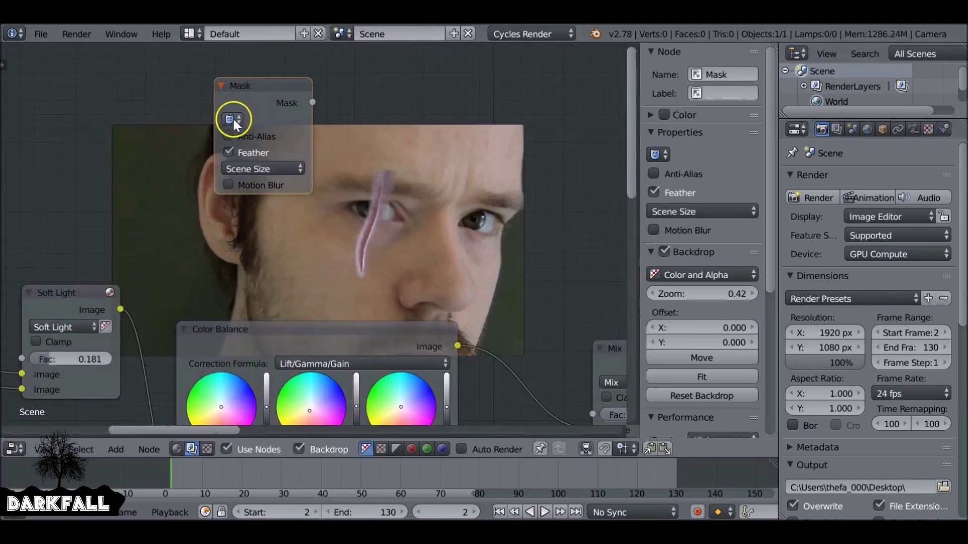
Assign the Eyelids mask to the Mask node and link its output to the final Mix node's factor.
left_click(231, 120)
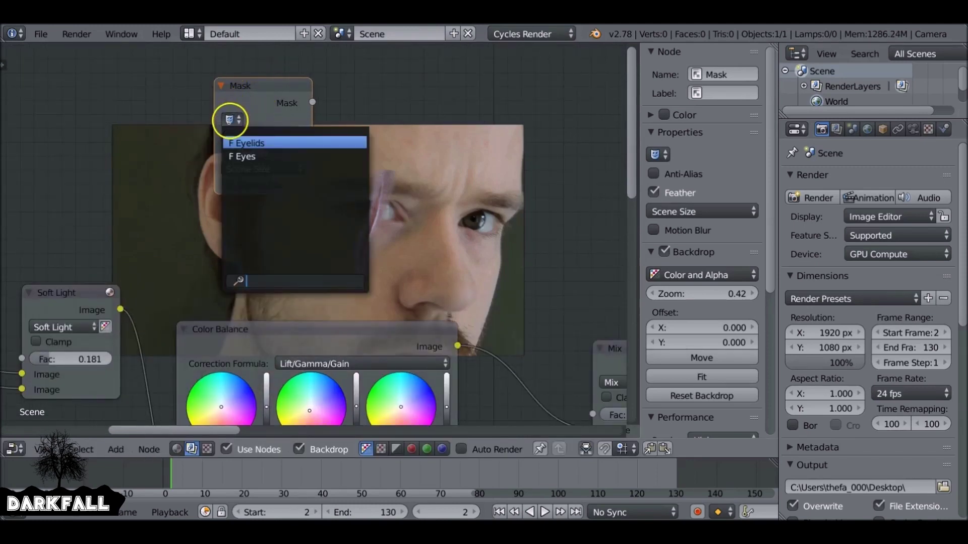
left_click(255, 155)
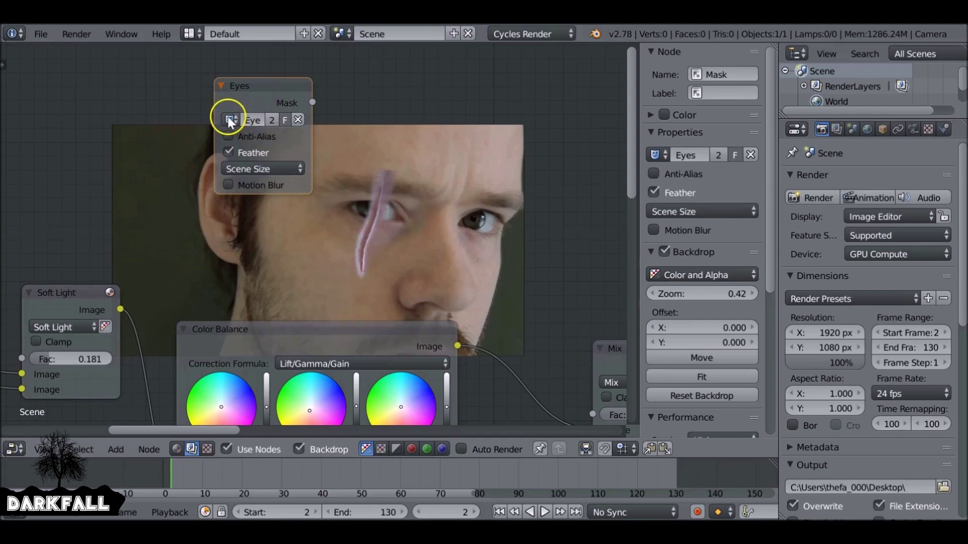
left_click(229, 120)
left_click(242, 144)
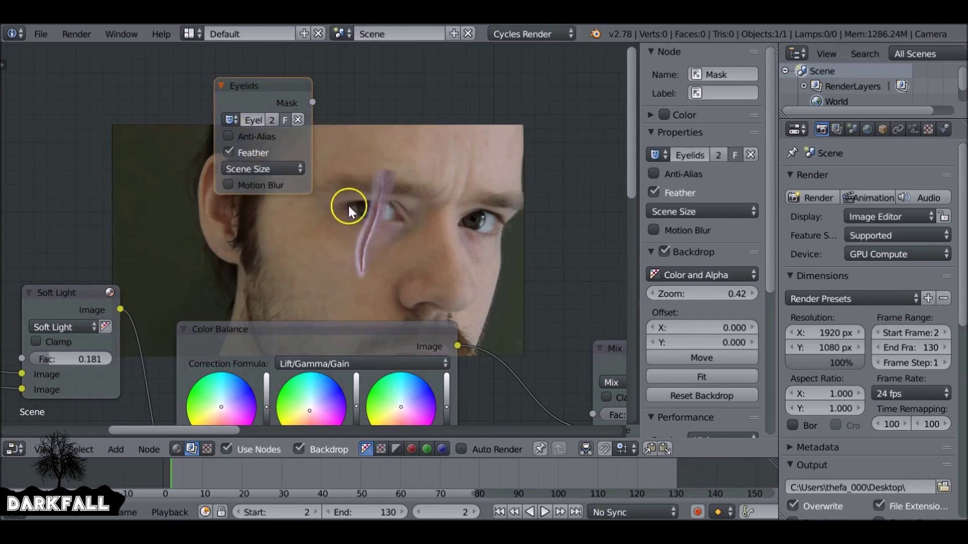
middle_click_drag(327, 156, 268, 137)
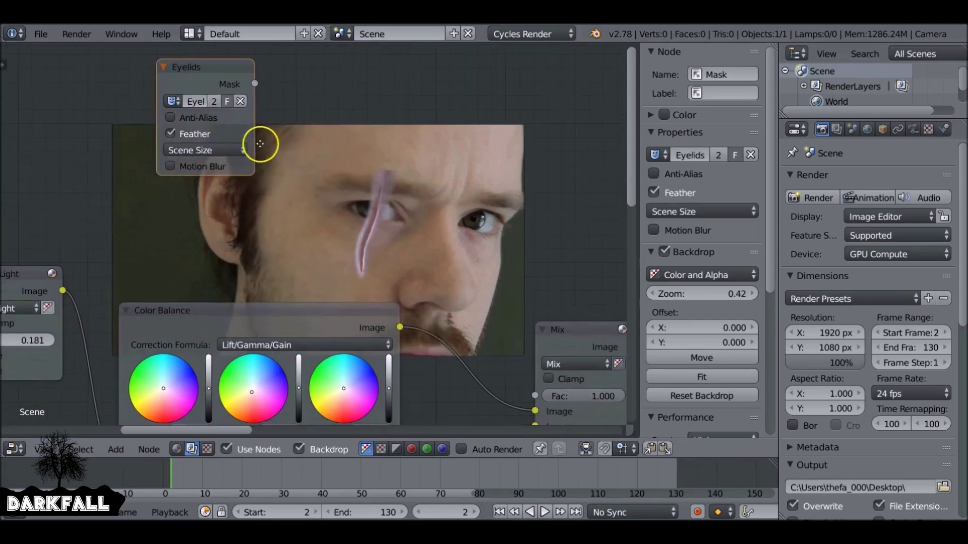
left_click_drag(255, 83, 535, 394)
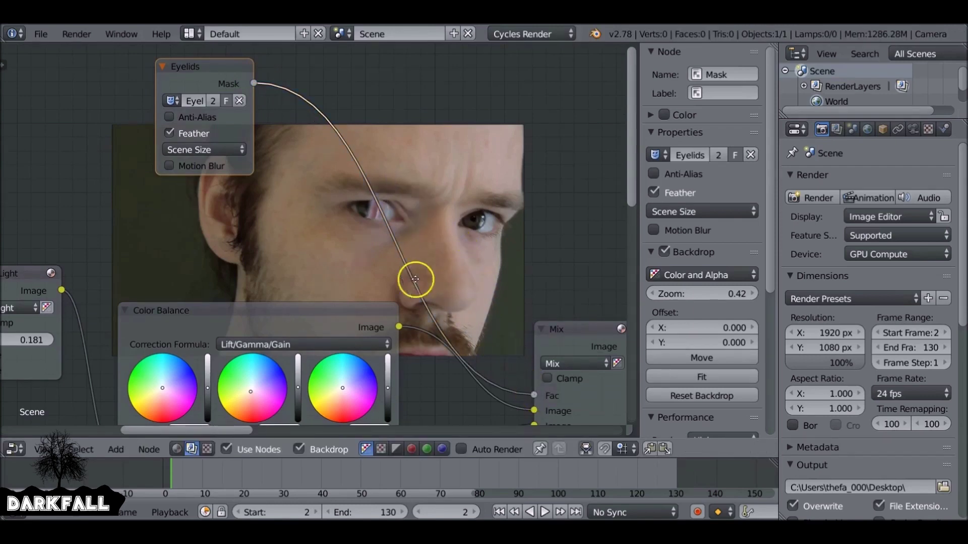
Insert an Invert node between the Eyelids mask and the final Mix node's factor.
middle_click_drag(417, 193, 388, 225)
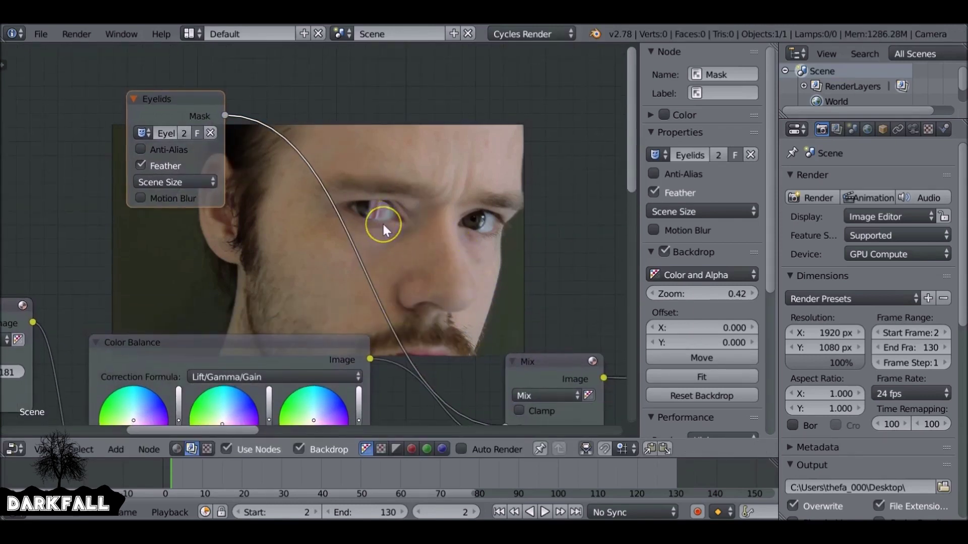
key("shift+a")
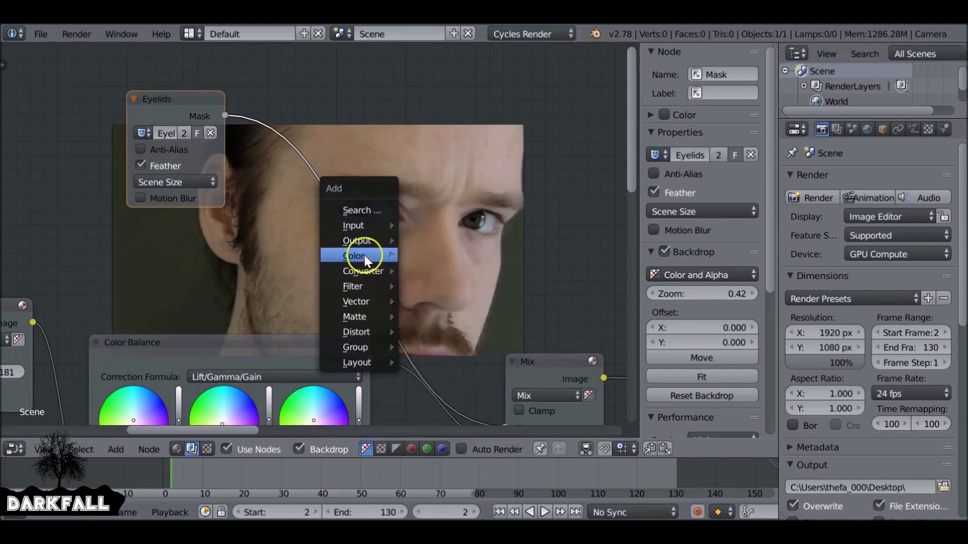
mouse_move(386, 256)
left_click(440, 372)
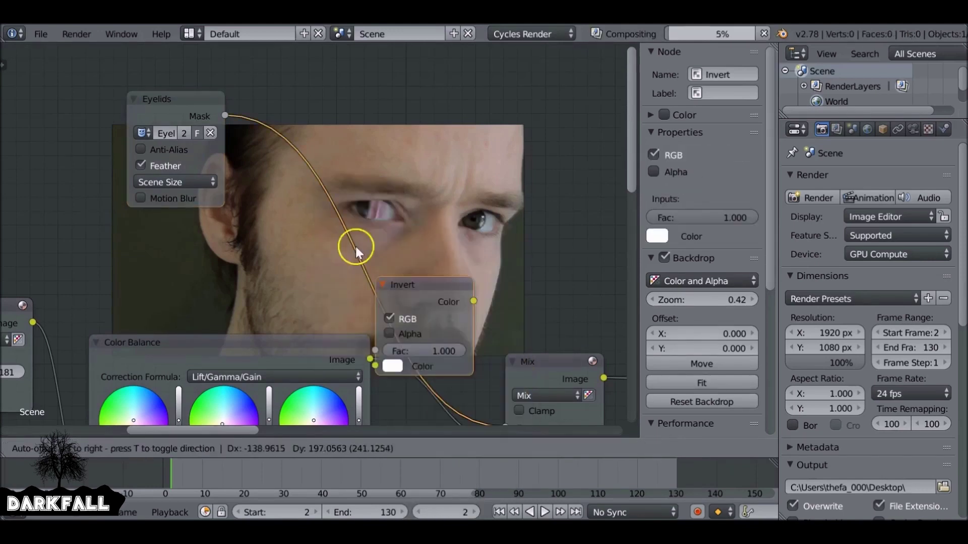
left_click(246, 99)
middle_click_drag(281, 119, 195, 143)
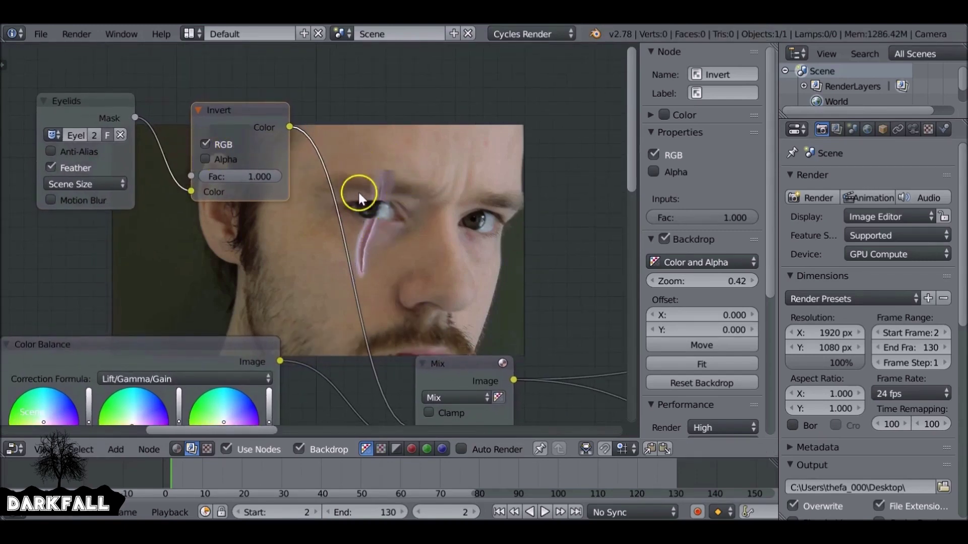
Shift the Eyelids and Invert nodes aside and insert a Dilate/Erode node between Invert and the final Mix node's factor.
left_click_drag(112, 100, 72, 92)
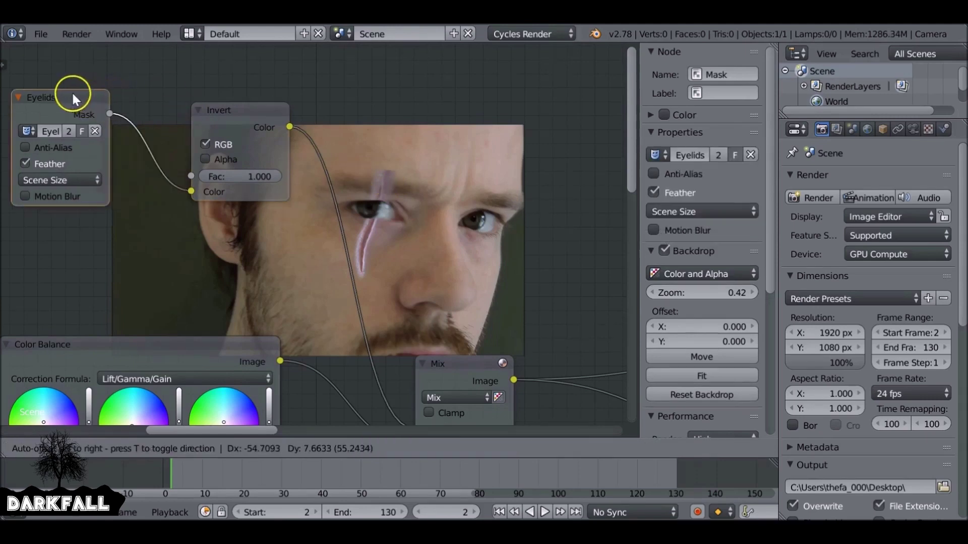
left_click_drag(237, 113, 147, 101)
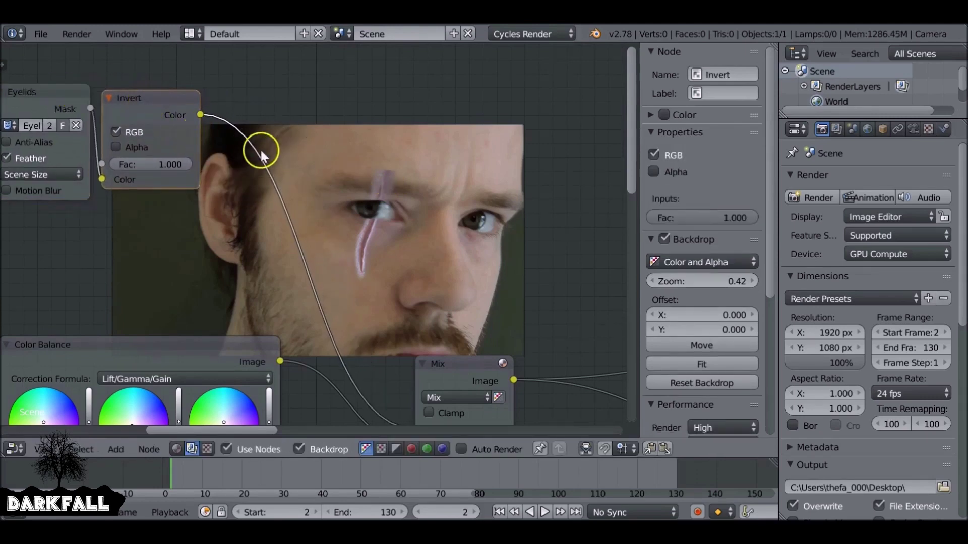
key("shift+a")
mouse_move(244, 125)
key("shift+a")
mouse_move(280, 195)
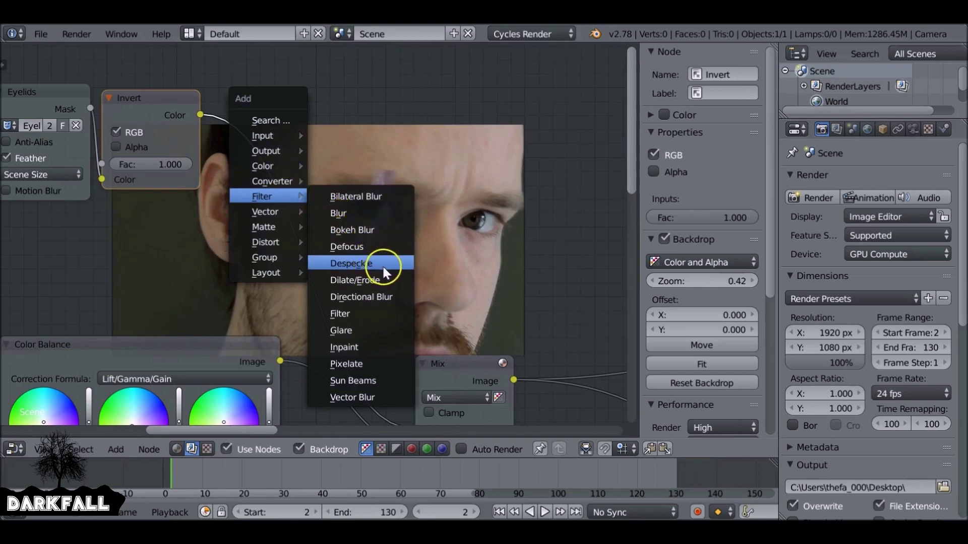
left_click(386, 279)
left_click(232, 151)
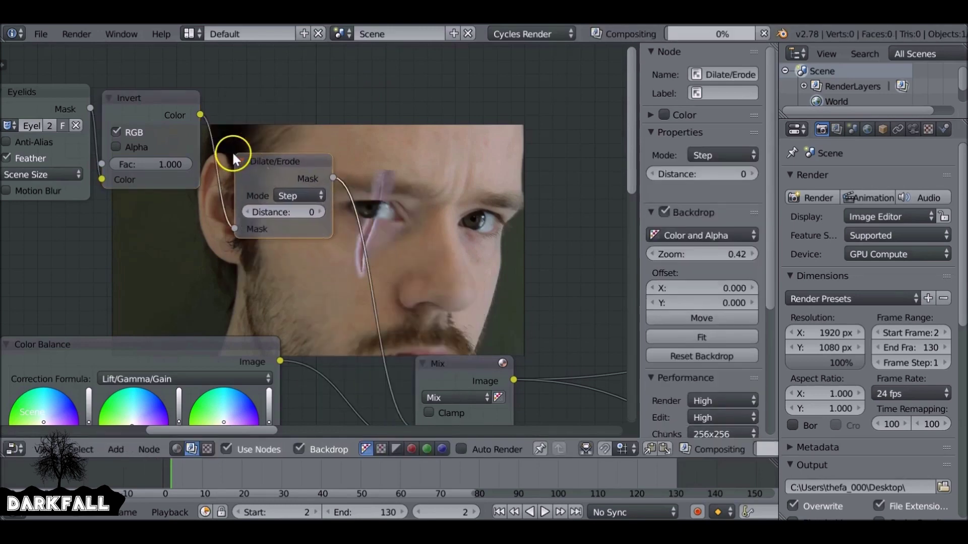
left_click_drag(264, 163, 229, 128)
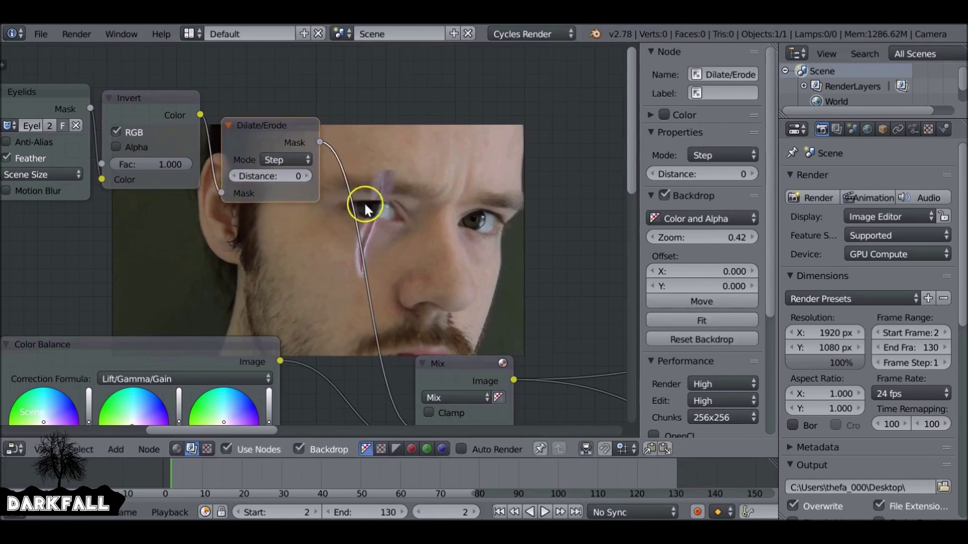
Enlarge the backdrop to a zoom of 1.37 and offset it to X -171, Y -101 to inspect the scarred eye.
mouse_move(705, 237)
left_mouse_down()
mouse_move(726, 237)
mouse_move(702, 238)
left_mouse_up()
left_click(709, 305)
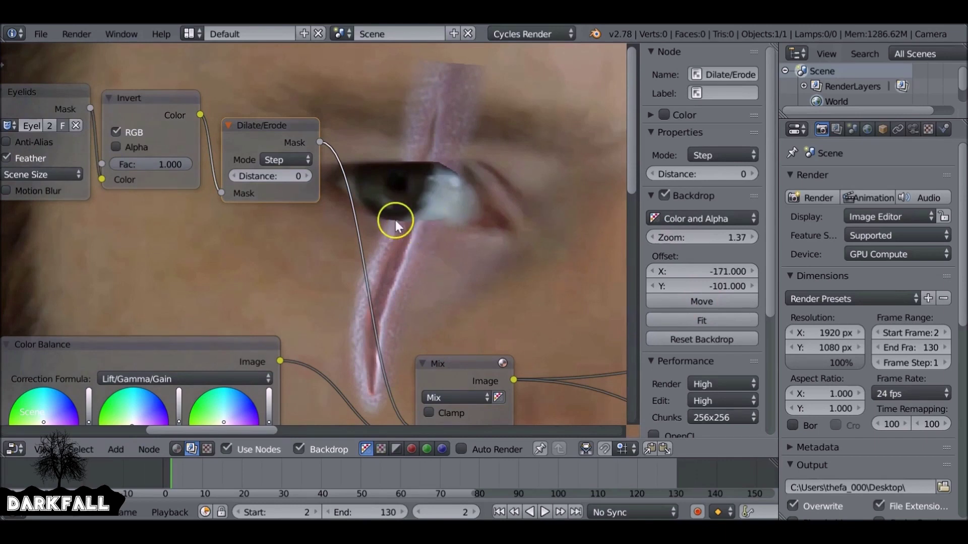
Set the Dilate/Erode node to Feather mode with a distance of -44 and fit the backdrop to the editor.
left_click(276, 160)
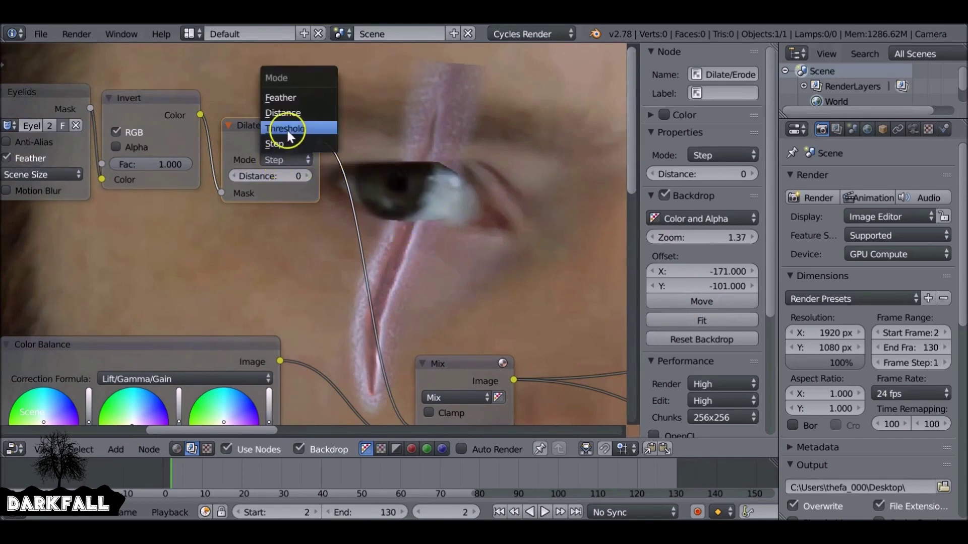
left_click(289, 98)
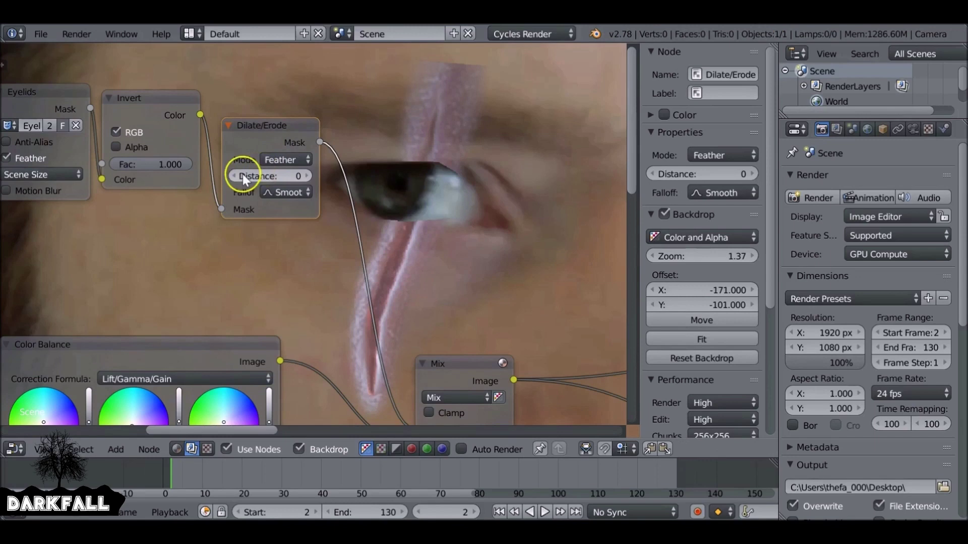
left_click_drag(250, 176, 205, 170)
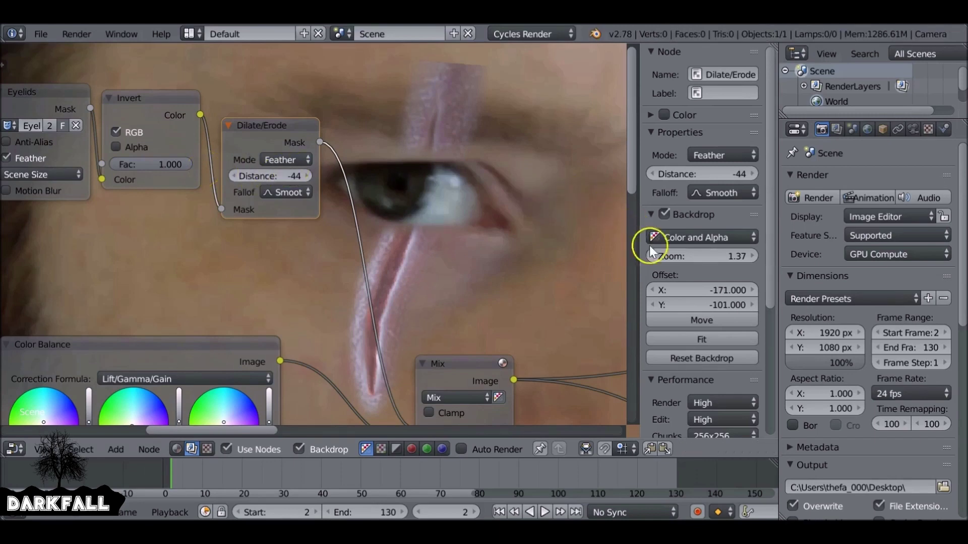
left_click(698, 337)
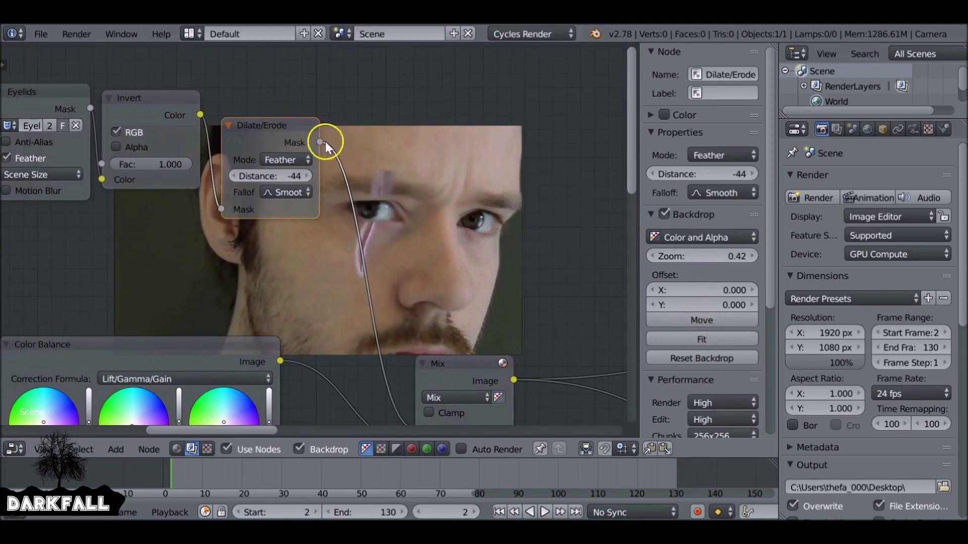
Move the Viewer and Composite nodes farther from the final Mix node to make room for more nodes.
middle_click_drag(325, 141, 262, 161)
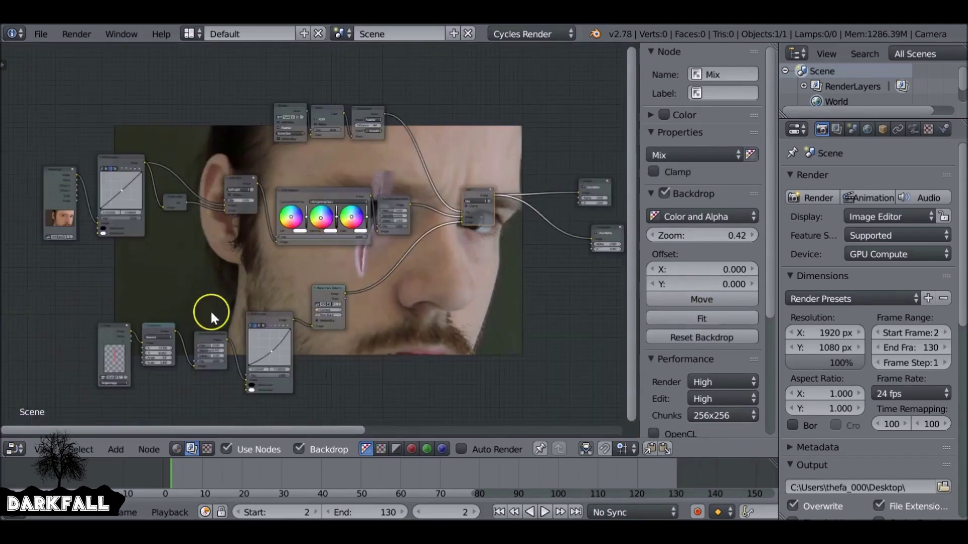
middle_click_drag(211, 310, 630, 270)
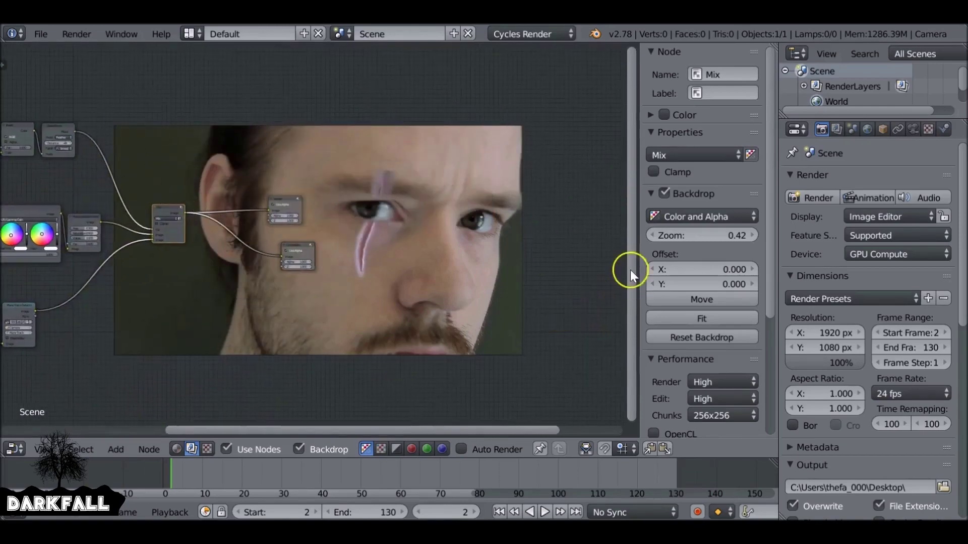
left_click_drag(281, 192, 295, 199)
key("b")
left_click_drag(253, 155, 352, 321)
key("g")
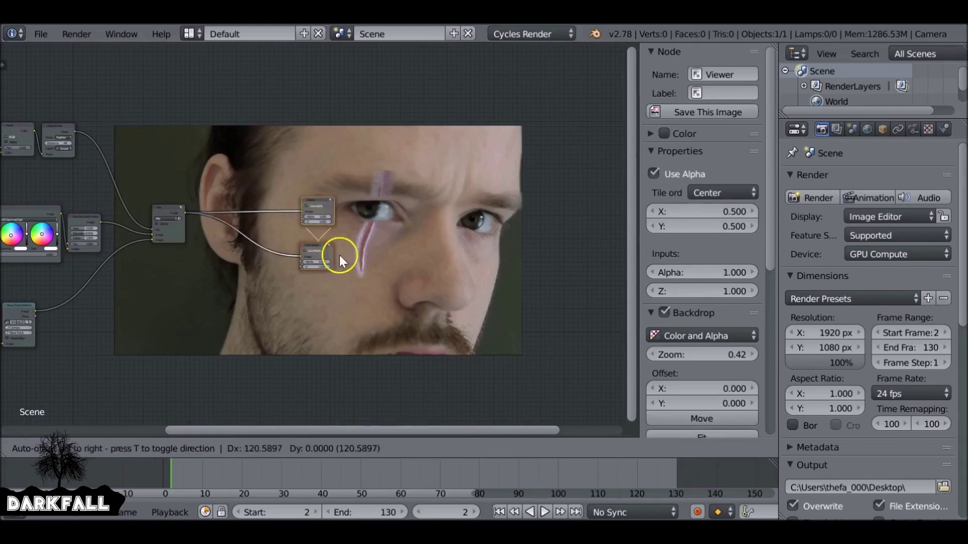
left_click(579, 247)
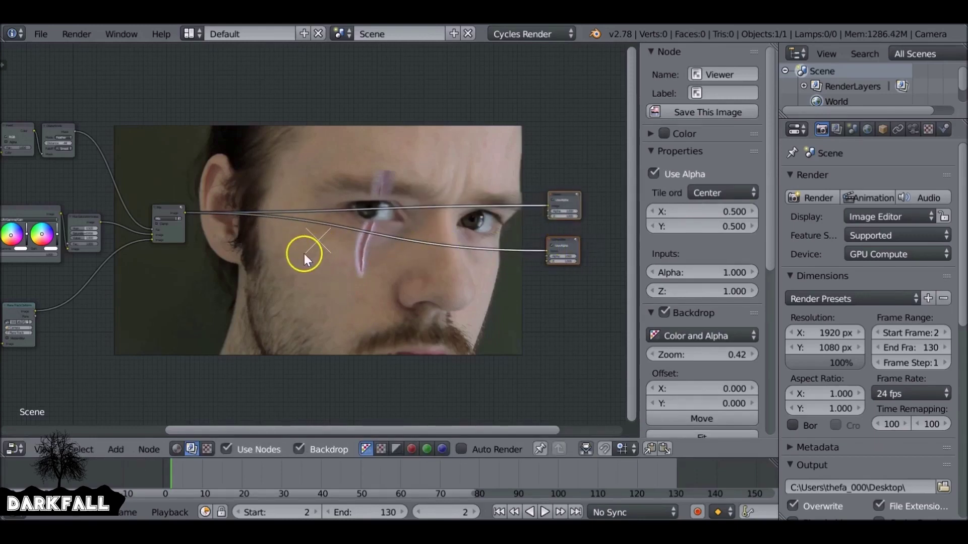
Insert a second Mix node after the final Mix node and feed the final Mix's image into both its image inputs.
key("shift+a")
mouse_move(270, 259)
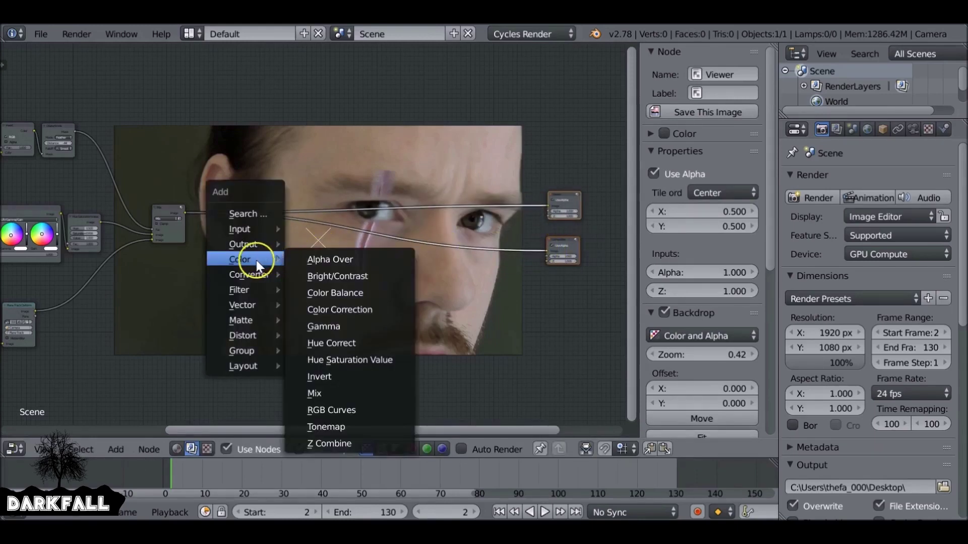
left_click(322, 394)
left_click(300, 222)
left_click(316, 225, "ctrl+shift")
left_click_drag(316, 226, 324, 210)
scroll(323, 227, "up", 3)
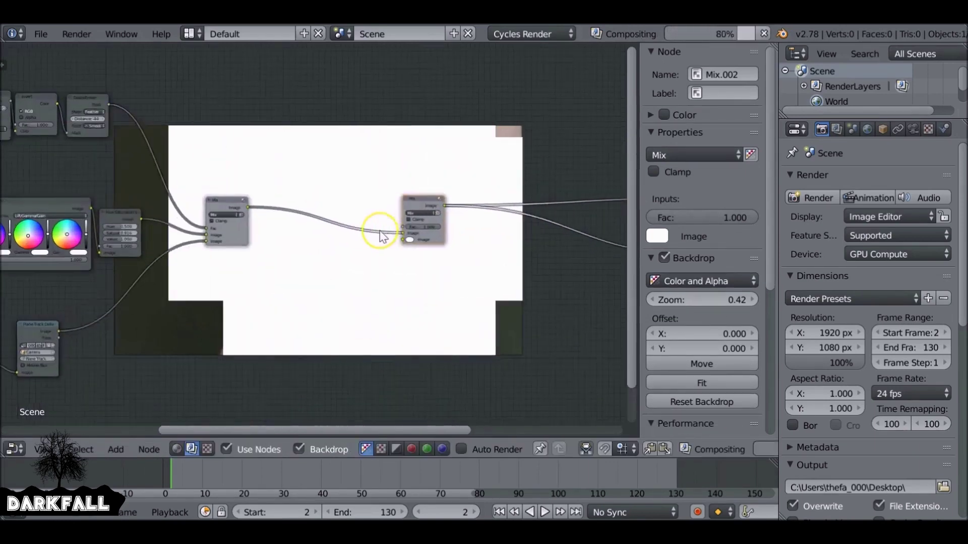
left_click_drag(207, 180, 405, 224)
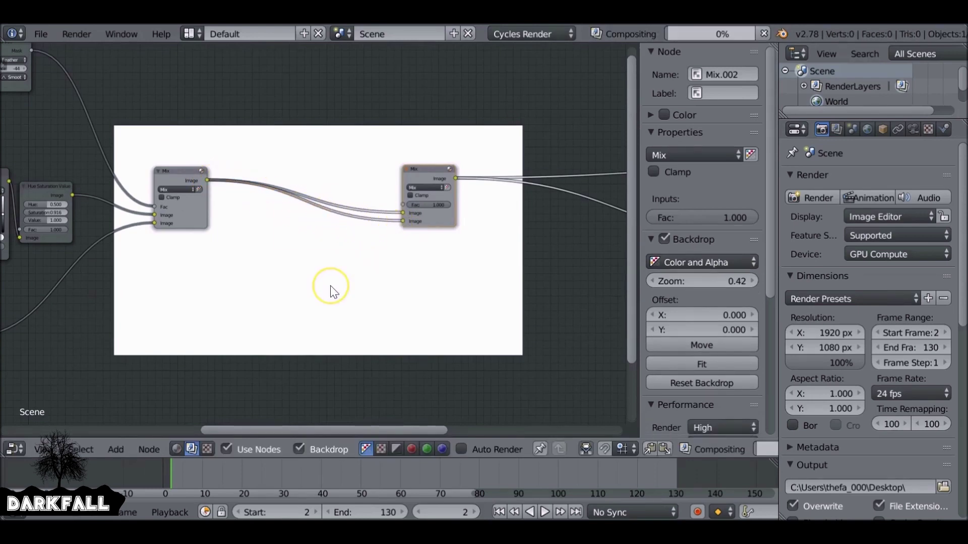
Insert a Gamma node on the link into the new Mix node's second image input.
middle_click_drag(326, 269, 266, 198)
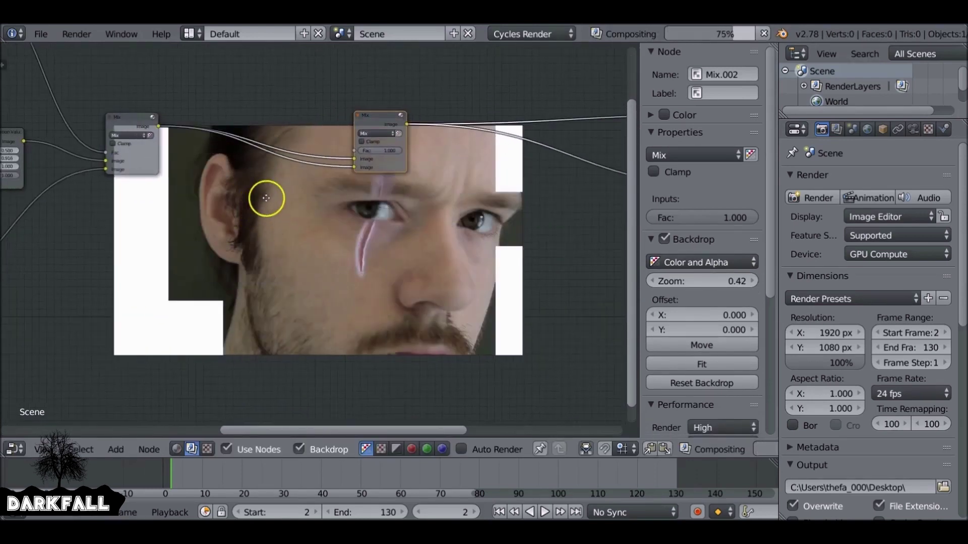
key("shift+a")
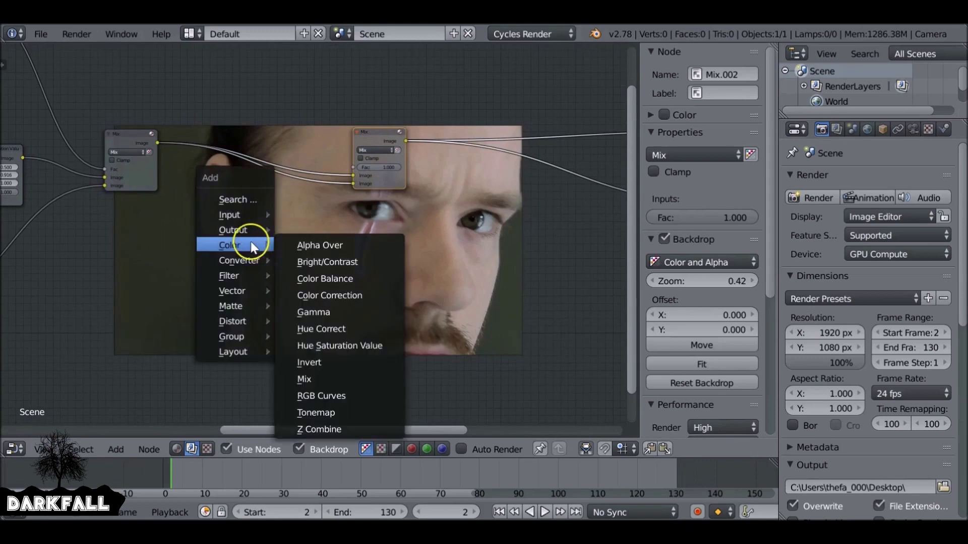
mouse_move(234, 245)
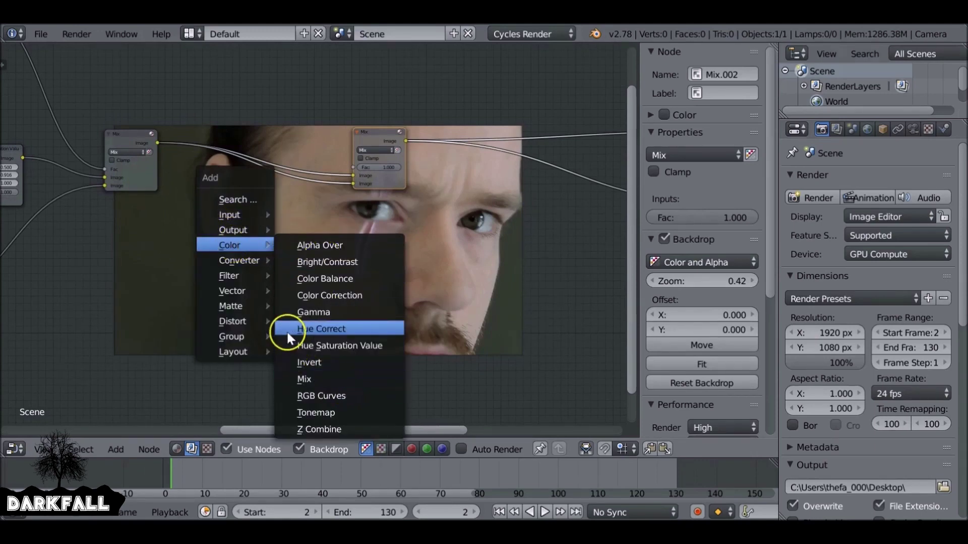
left_click(326, 312)
left_click_drag(244, 210, 232, 168)
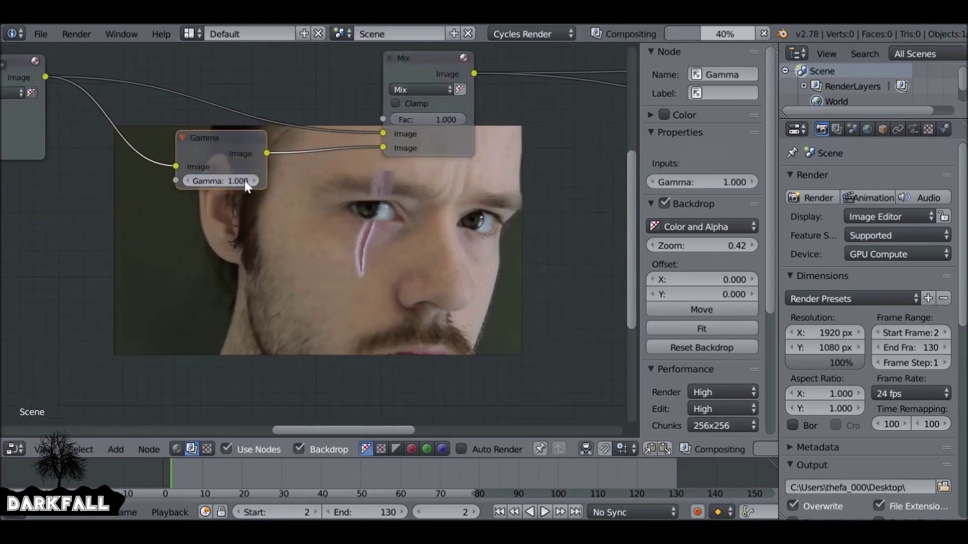
scroll(219, 184, "up", 2)
Try a Gamma value of 0.1 on the footage and reset it to 1.
left_click(222, 185)
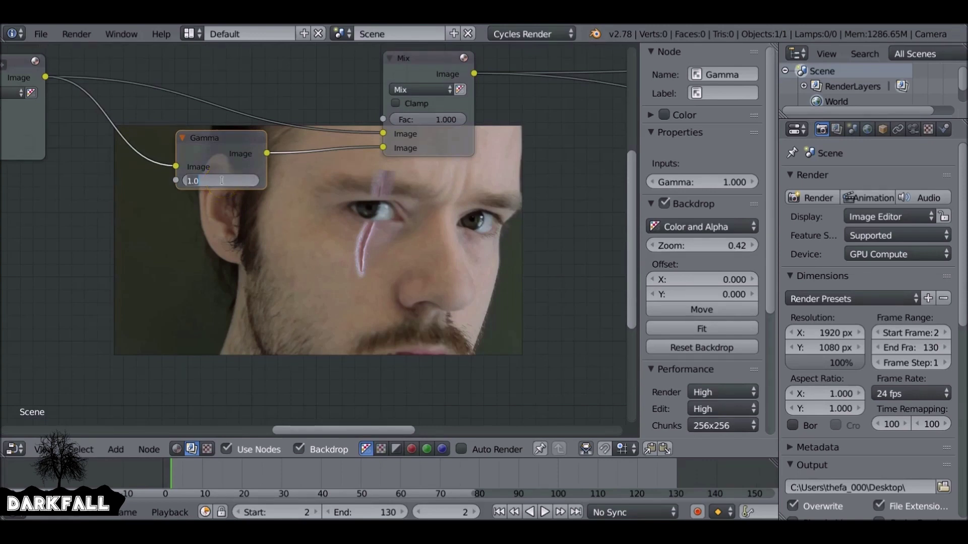
type("0.1")
key("Return")
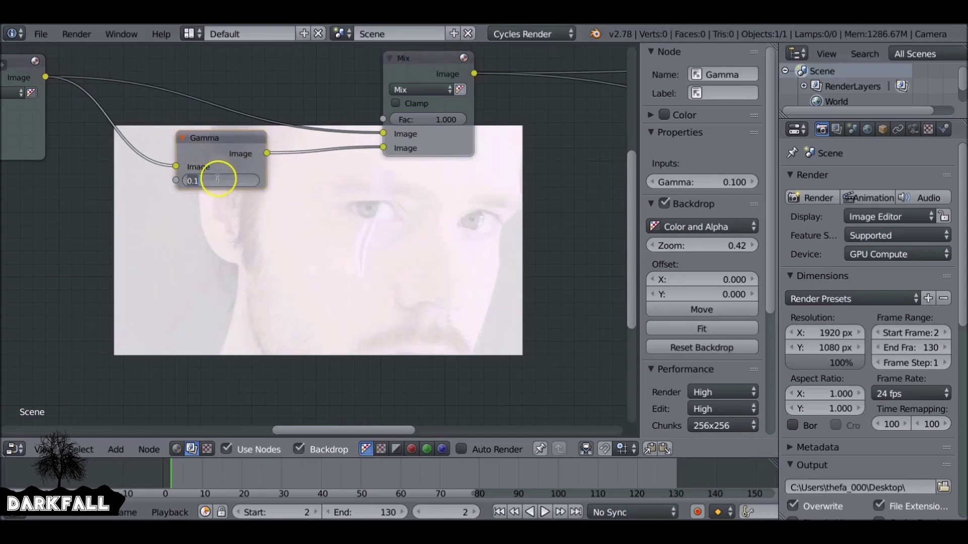
type("1")
key("Return")
Add another Mask input node above the Gamma node.
key("shift+a")
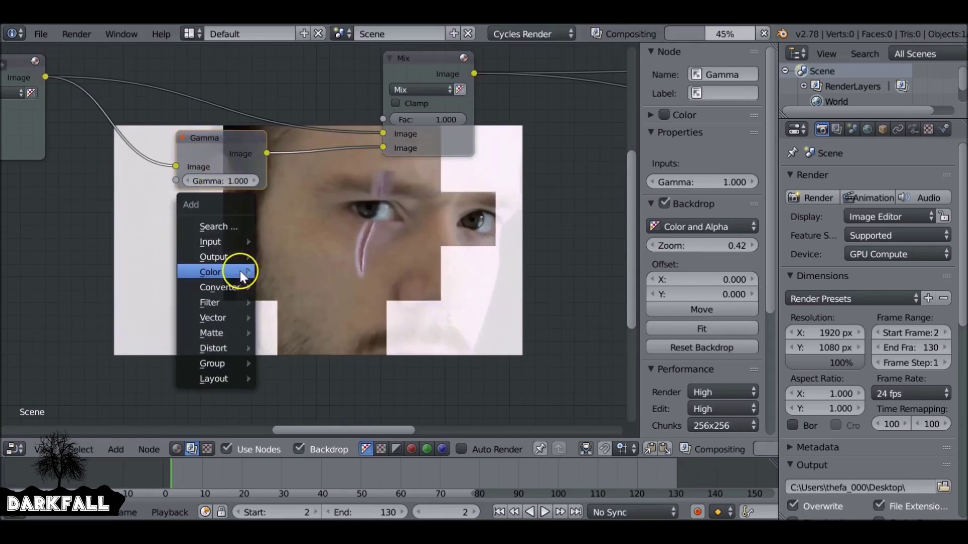
mouse_move(216, 242)
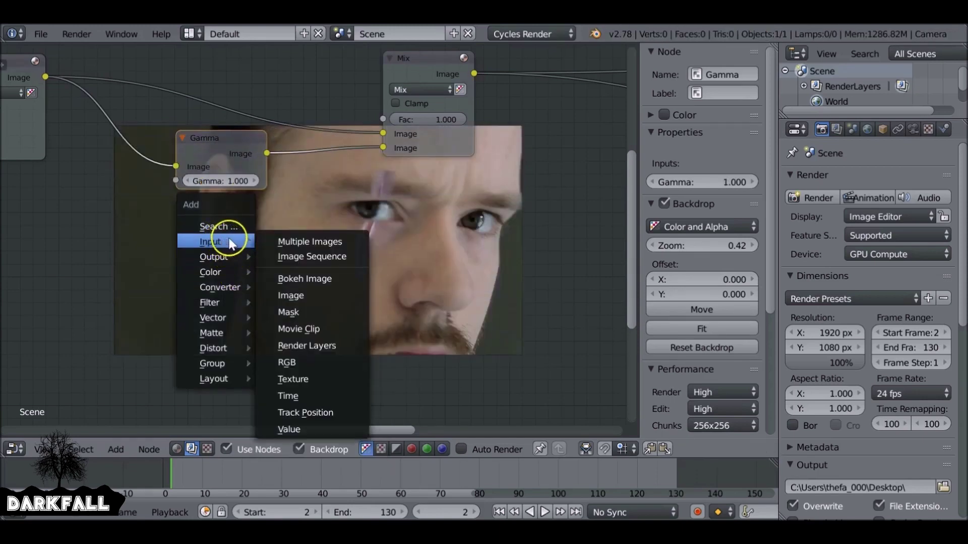
left_click(301, 310)
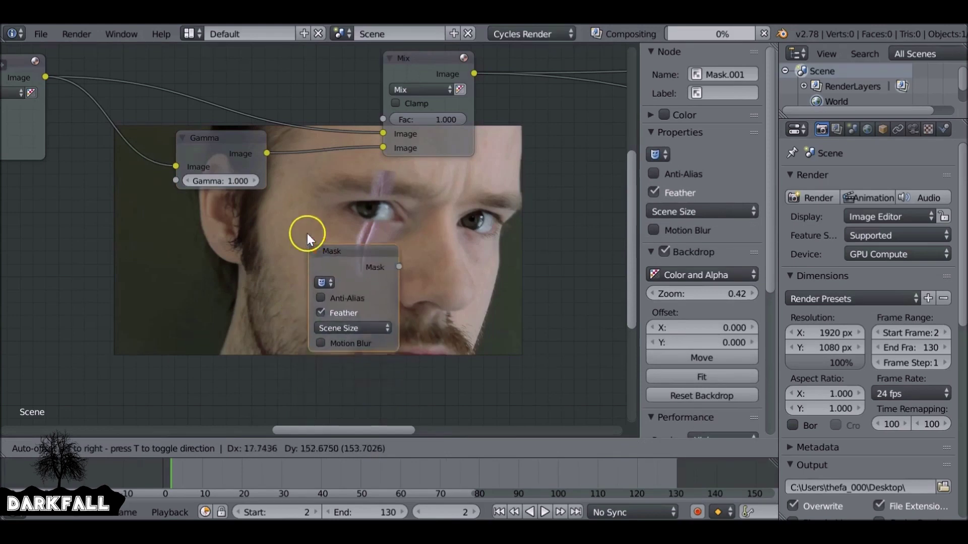
left_click(227, 368)
middle_click_drag(298, 174, 304, 318)
Link the new Mask node to the last Mix node's factor and assign the Eyes mask to it.
left_click_drag(281, 146, 304, 144)
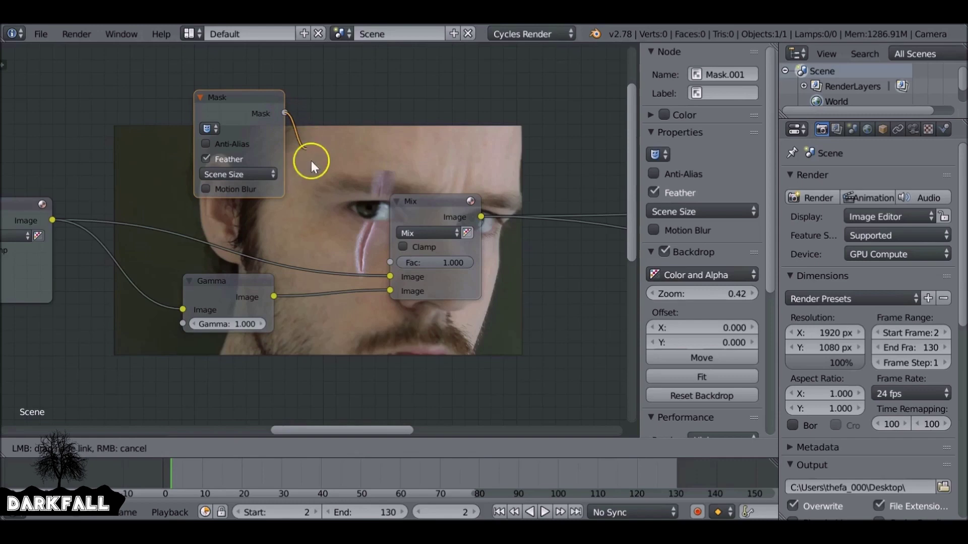
left_click_drag(362, 244, 395, 266)
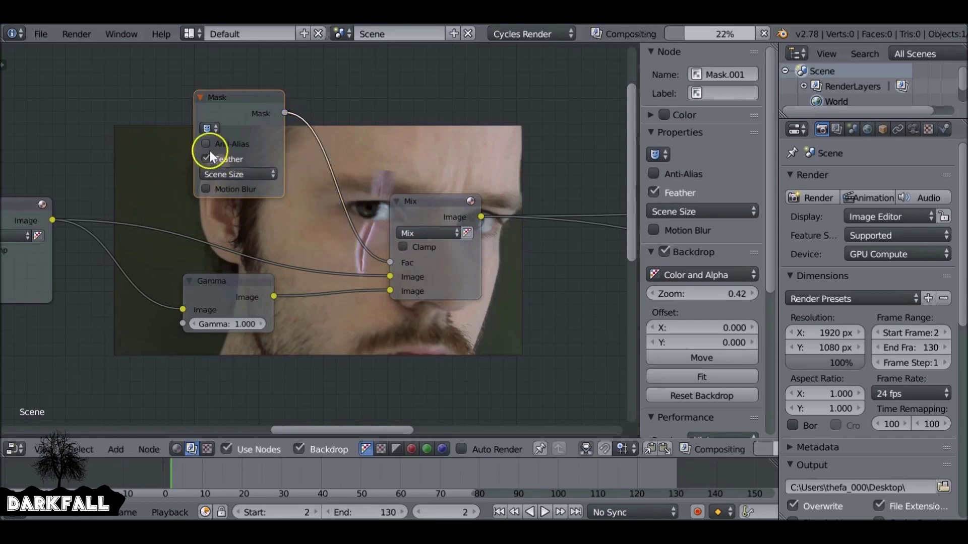
left_click(209, 128)
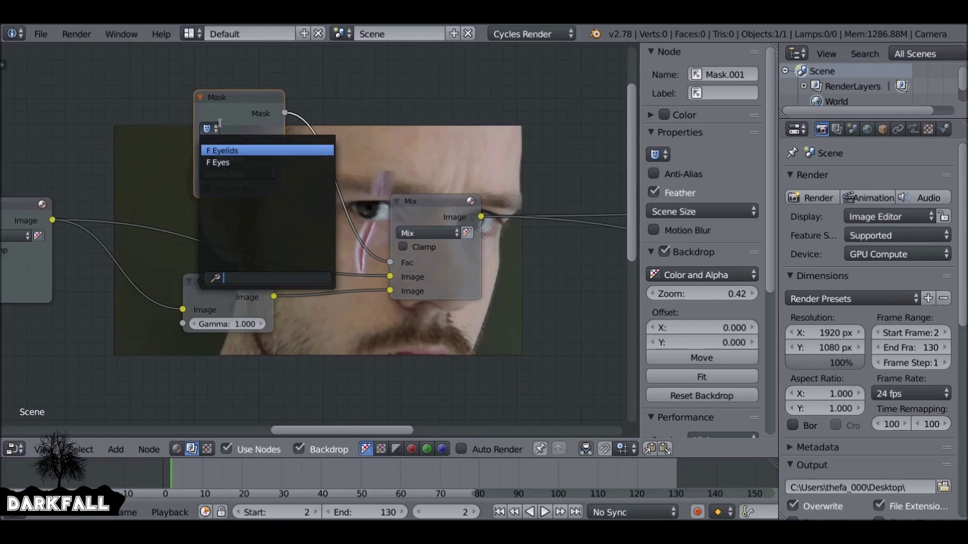
left_click(233, 162)
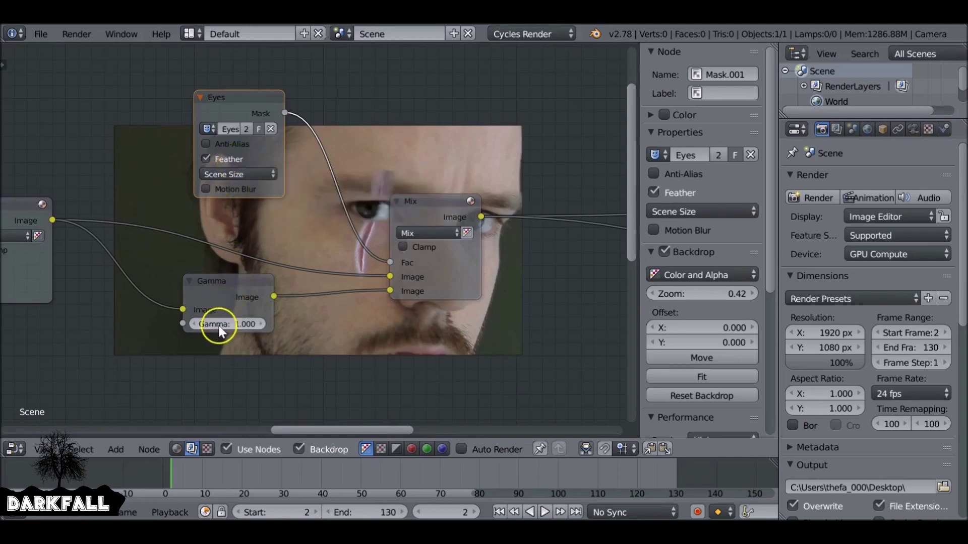
Lower the Gamma node's value to 0.400 to brighten the masked irises.
left_click(192, 323)
left_click(192, 323)
left_click(192, 323)
middle_click_drag(328, 321, 298, 156)
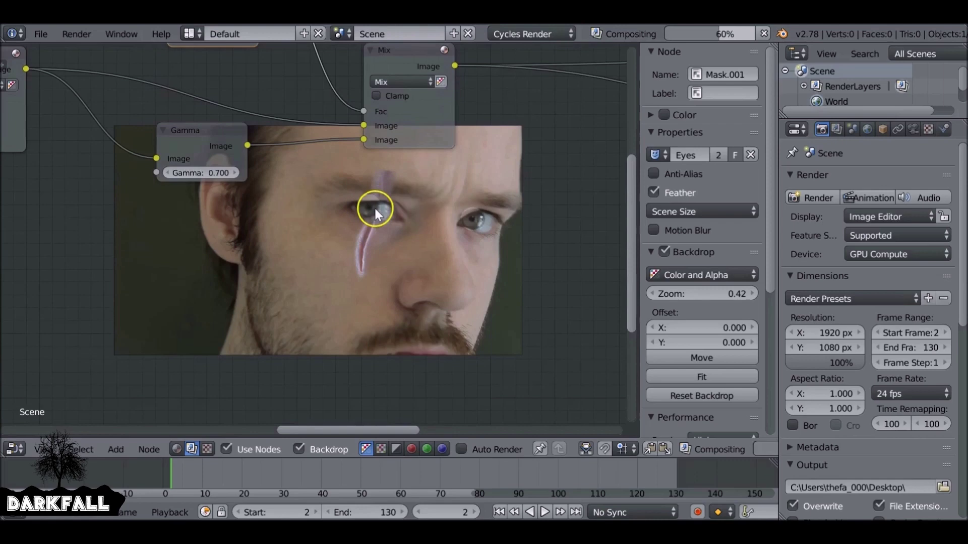
left_click(167, 173)
left_click(167, 173)
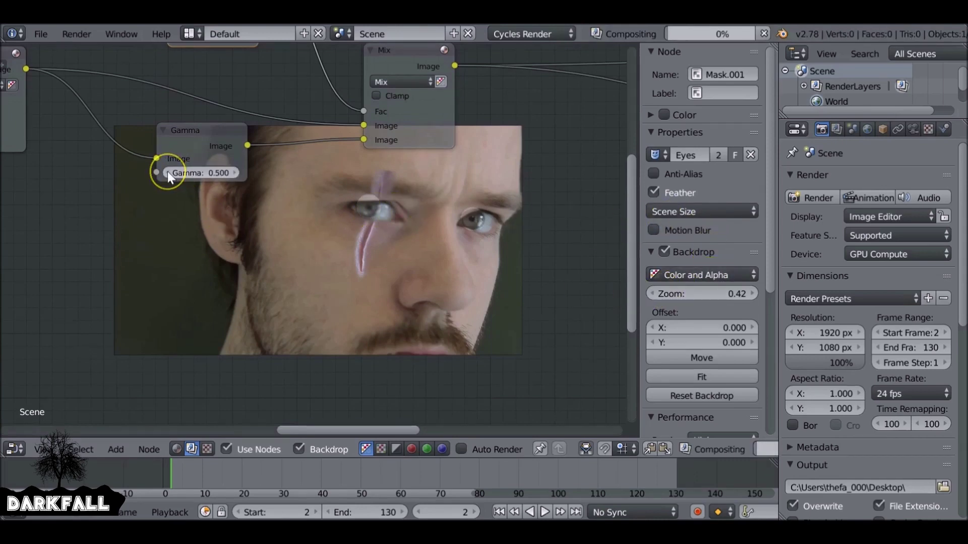
left_click(167, 173)
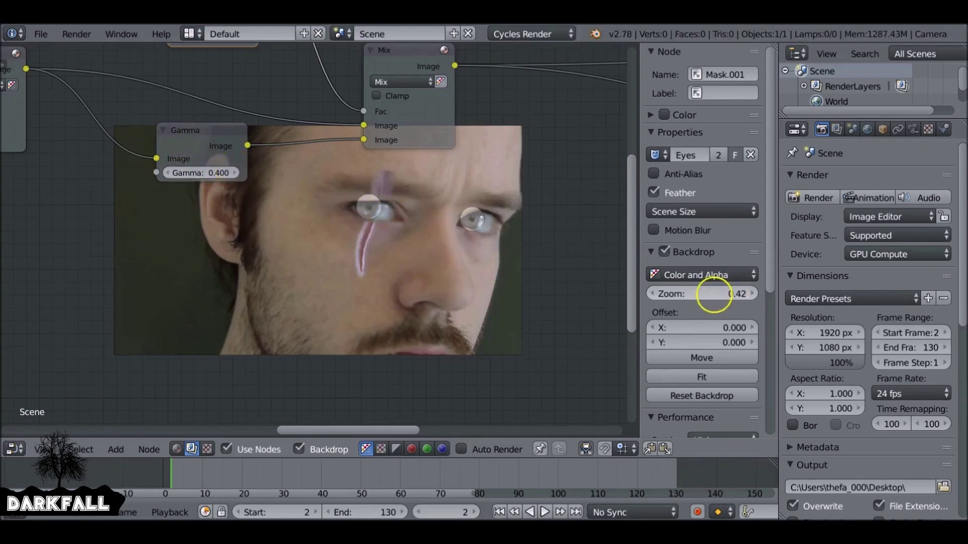
Enlarge the backdrop to a zoom of 1.31 and offset it to X -175, Y -228 to inspect the brightened eye.
left_click_drag(711, 295, 765, 281)
left_click(702, 358)
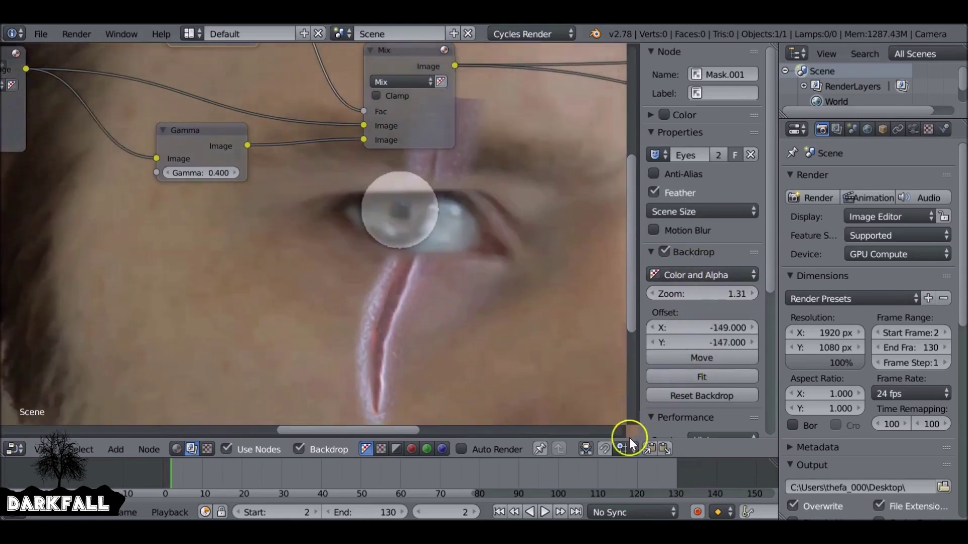
left_click(616, 60)
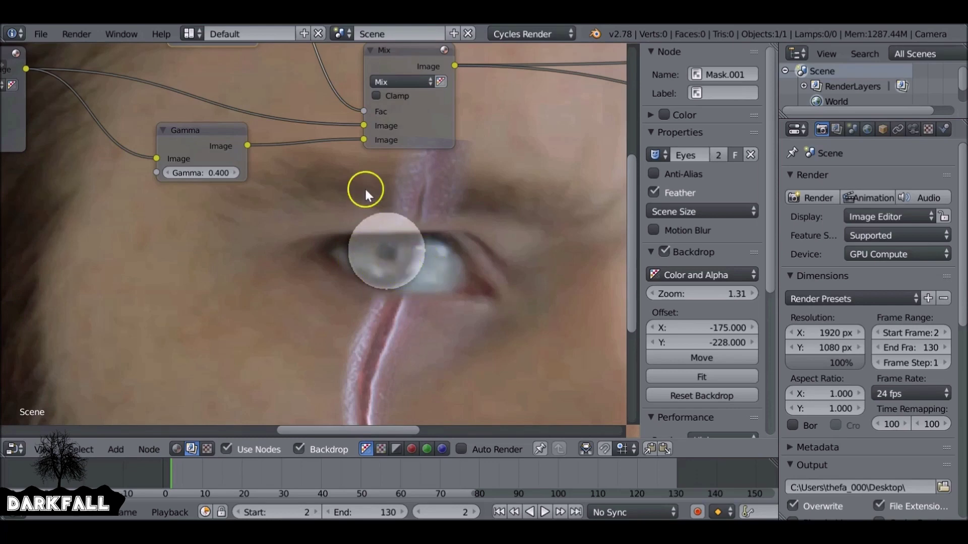
Shift the Eyes mask node aside and insert a Mix node between it and the last Mix node's factor.
scroll(364, 192, "down", 3)
middle_click_drag(361, 188, 363, 275)
left_click_drag(319, 217, 169, 151)
middle_click_drag(185, 158, 229, 148)
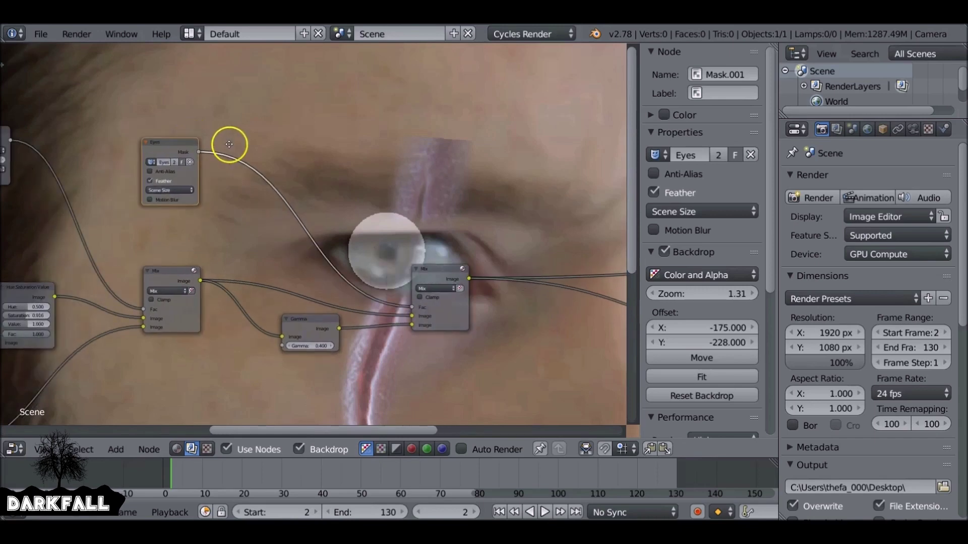
key("shift+a")
mouse_move(237, 160)
mouse_move(226, 195)
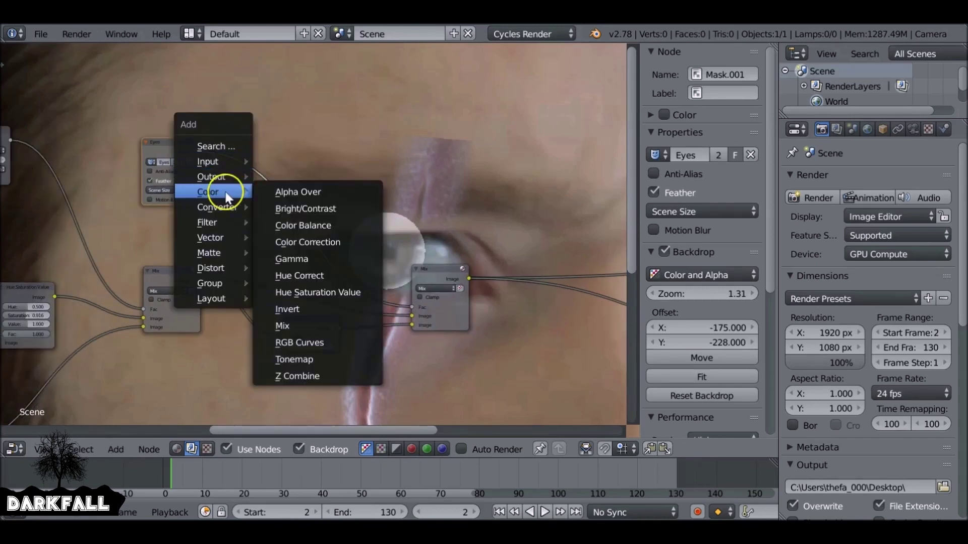
left_click(308, 322)
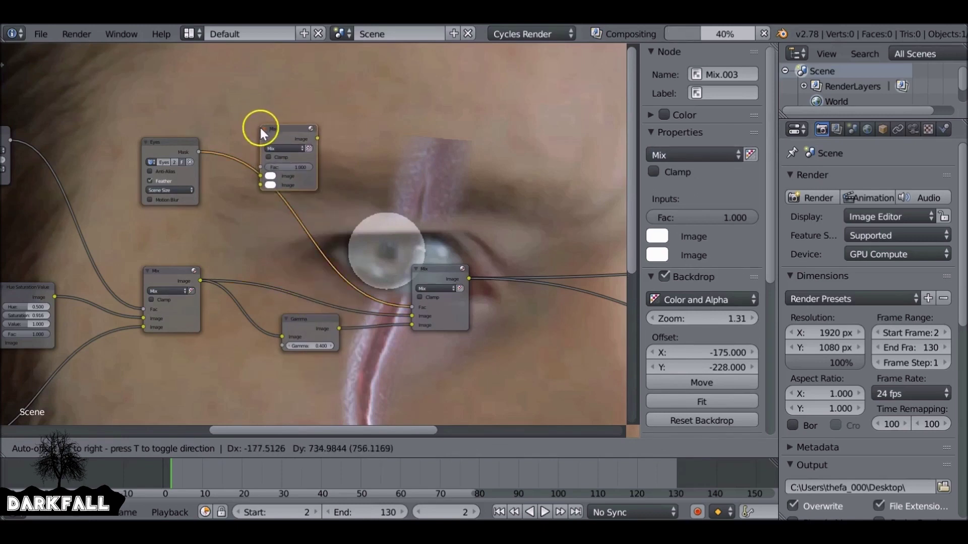
left_click(260, 128)
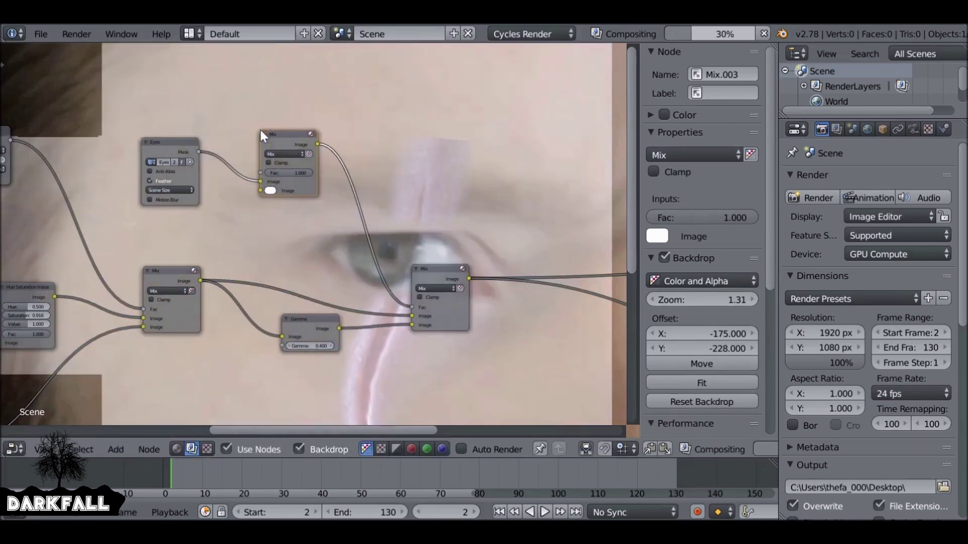
Preview the Eyes mask output and the newly inserted Mix node's output in the Viewer.
left_click(186, 145, "ctrl+shift")
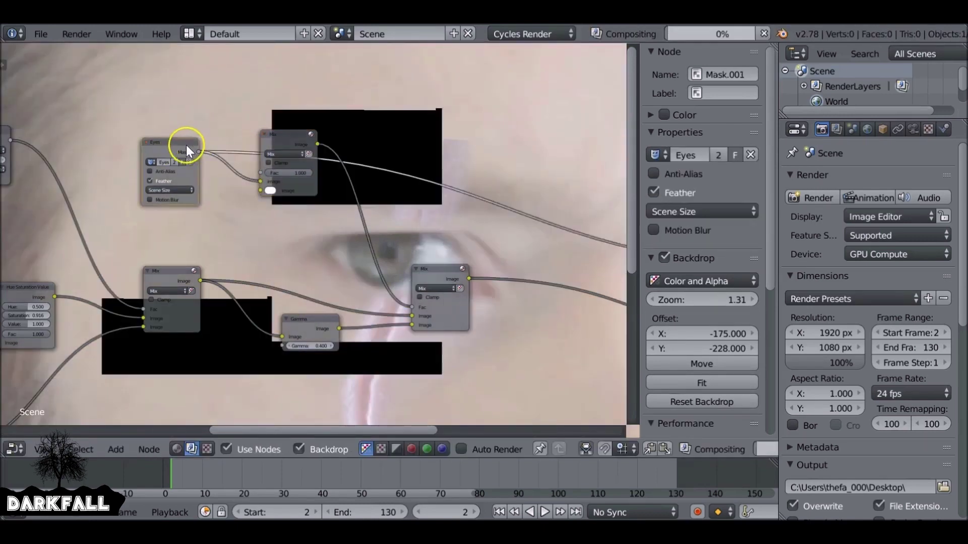
left_click(293, 135, "ctrl+shift")
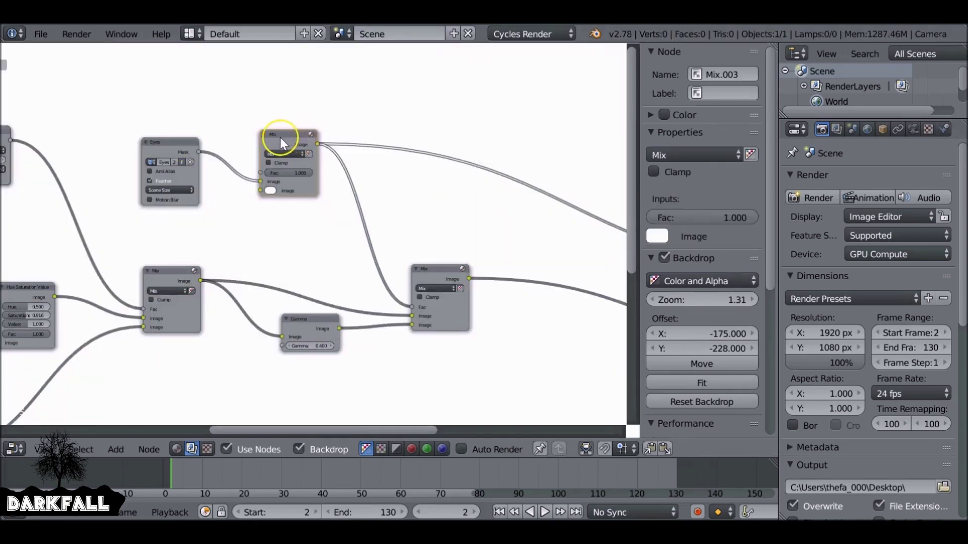
Move the Eyes mask node up, duplicate it below, and switch the copy to the Eyelids mask.
left_click_drag(168, 147, 160, 105)
key("shift+d")
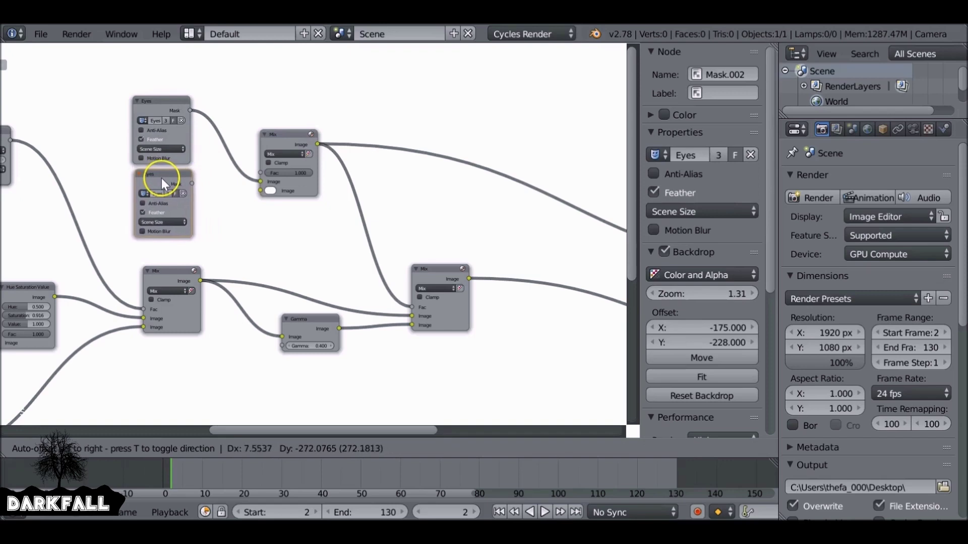
left_click(162, 178)
scroll(258, 179, "up", 2)
scroll(258, 178, "up", 3)
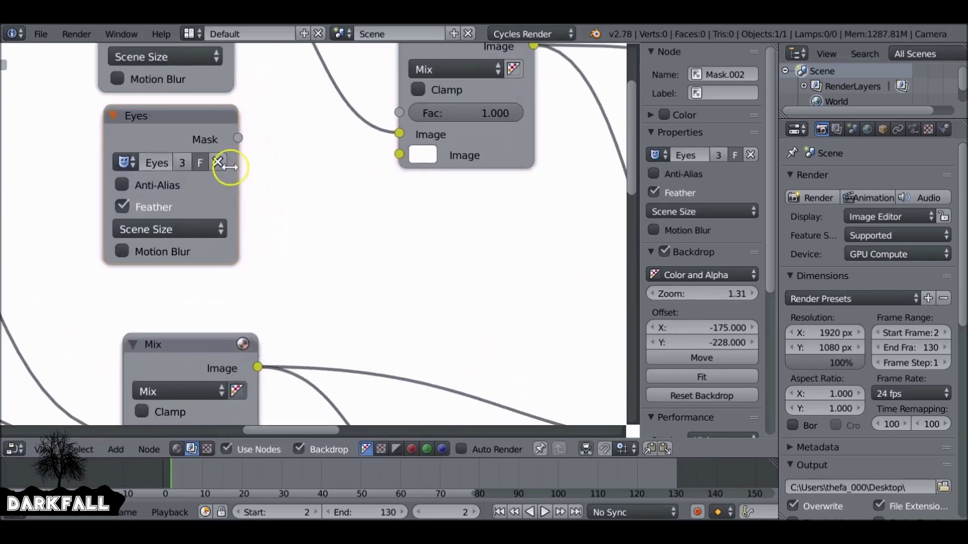
left_click(125, 160)
left_click(135, 191)
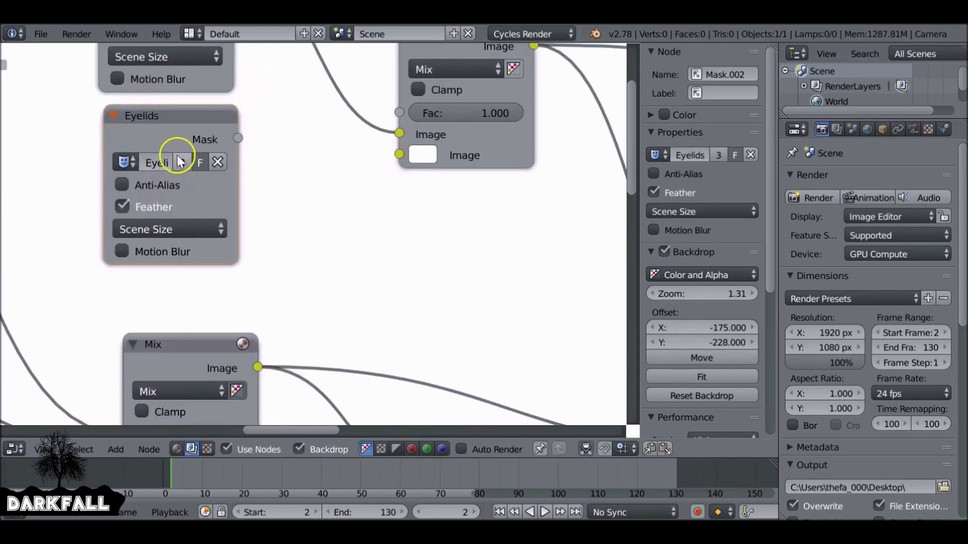
Widen both mask nodes, link the Eyelids mask to the new Mix node's second image input, and set its blend type to Divide.
scroll(177, 155, "down", 2)
left_click_drag(142, 86, 107, 96)
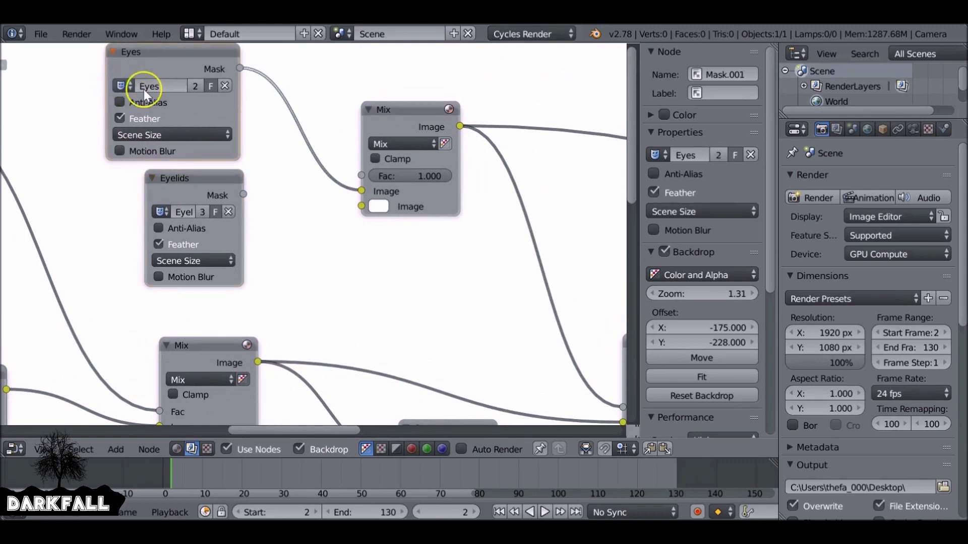
left_click_drag(148, 192, 102, 192)
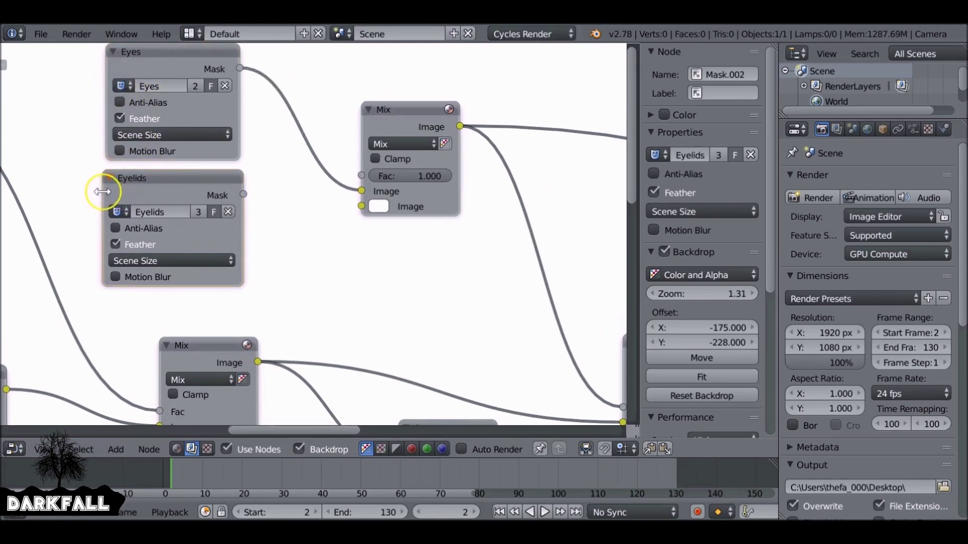
left_click_drag(243, 194, 361, 206)
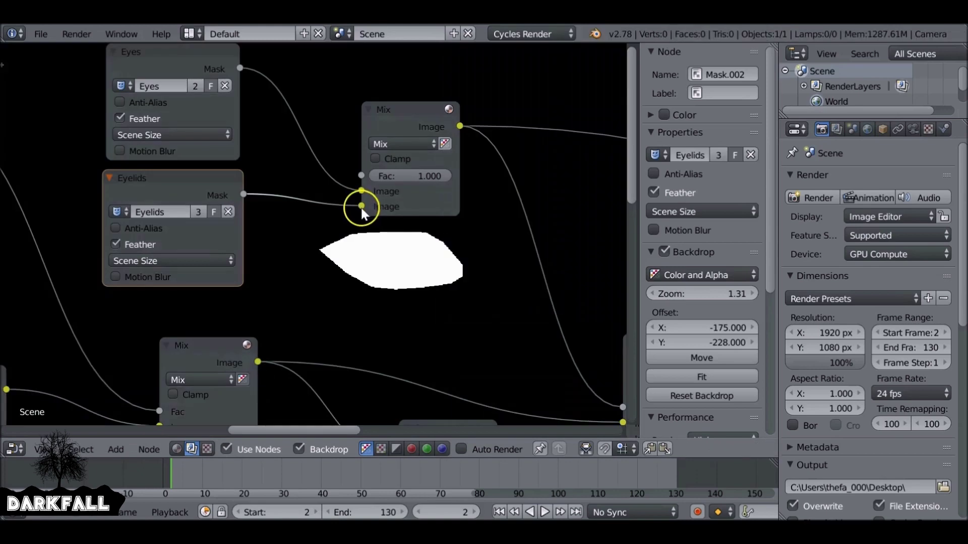
left_click(406, 146)
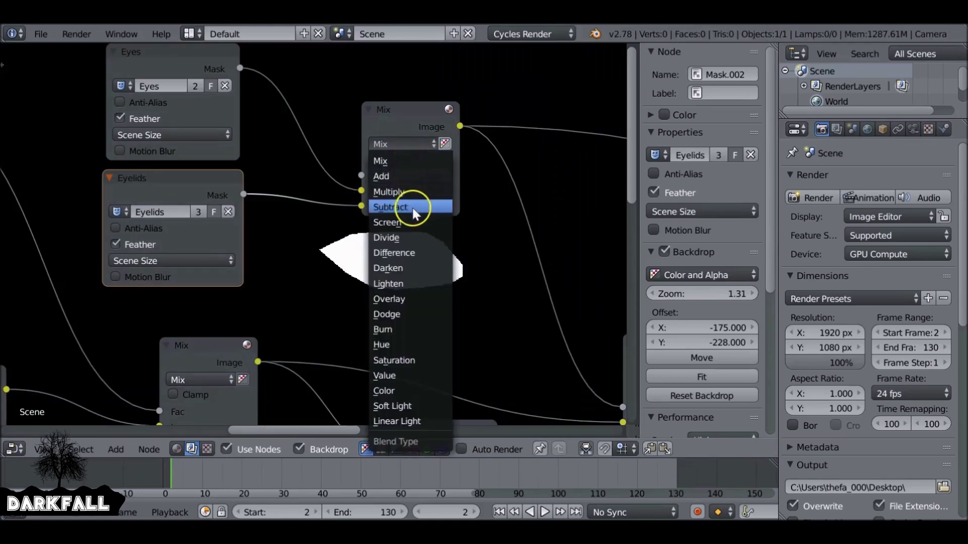
left_click(416, 236)
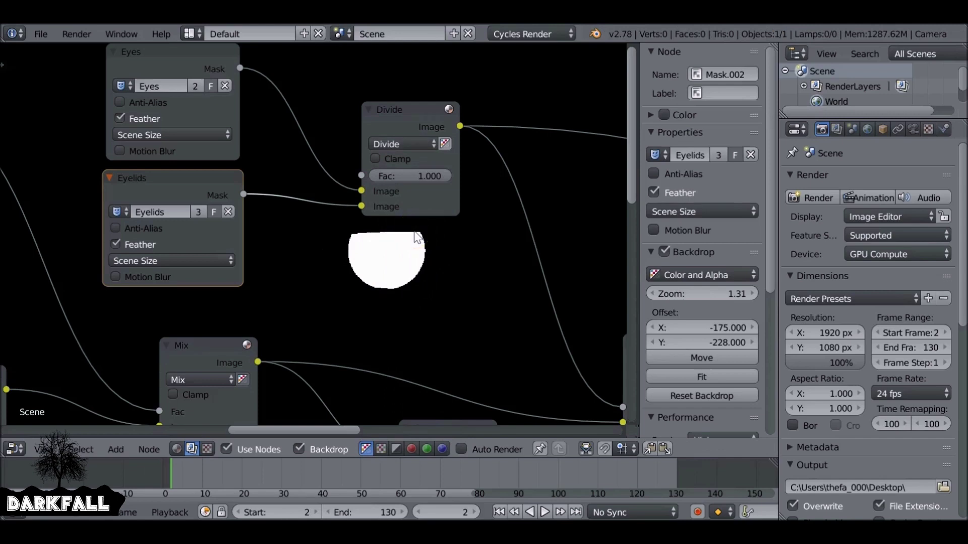
Preview the Eyes mask, the Eyelids mask and the Divide node's output one after another in the Viewer.
left_click(176, 51)
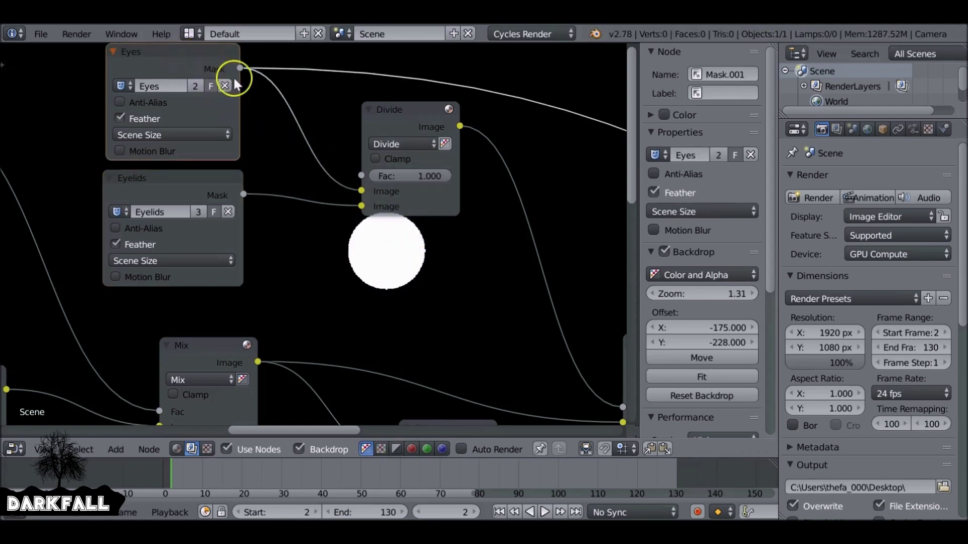
scroll(331, 119, "down", 3)
scroll(323, 192, "down", 2)
scroll(298, 258, "up", 5, "shift")
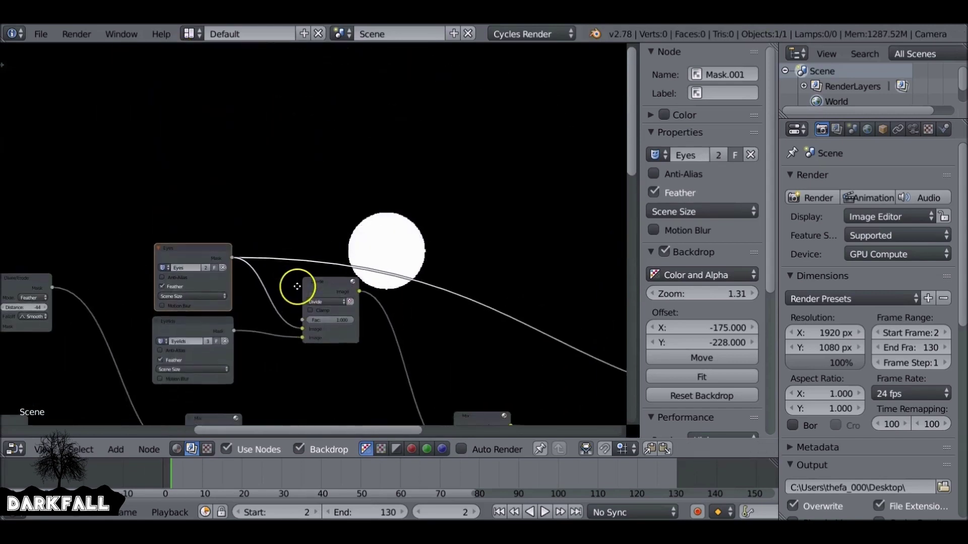
left_click(202, 330)
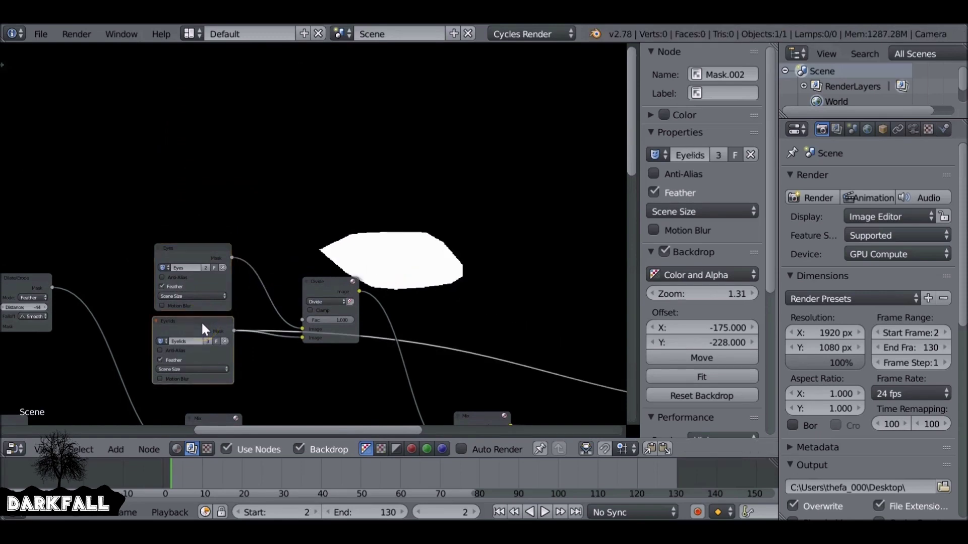
left_click(335, 285)
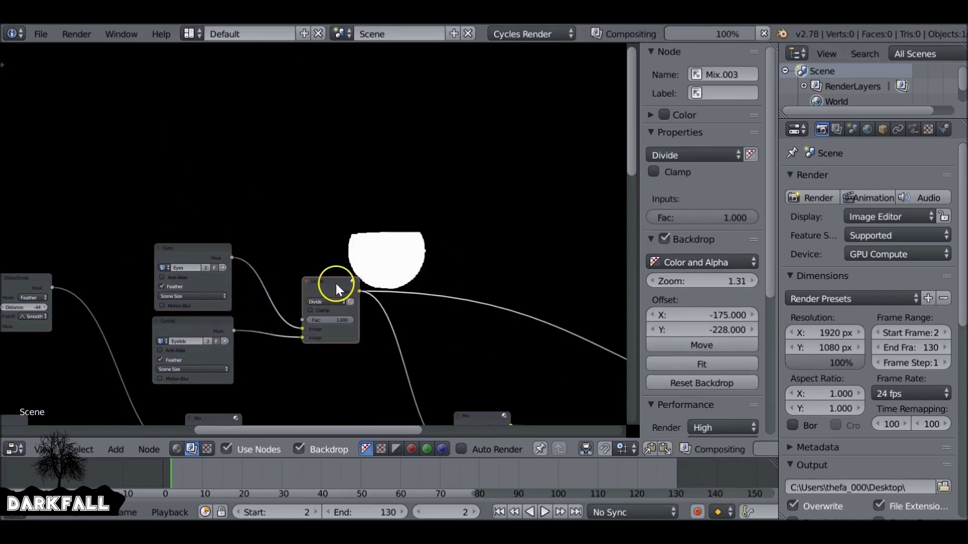
Preview the last Mix node's output in the Viewer to check the brightened iris against the eyelid.
scroll(363, 260, "down", 5, "shift")
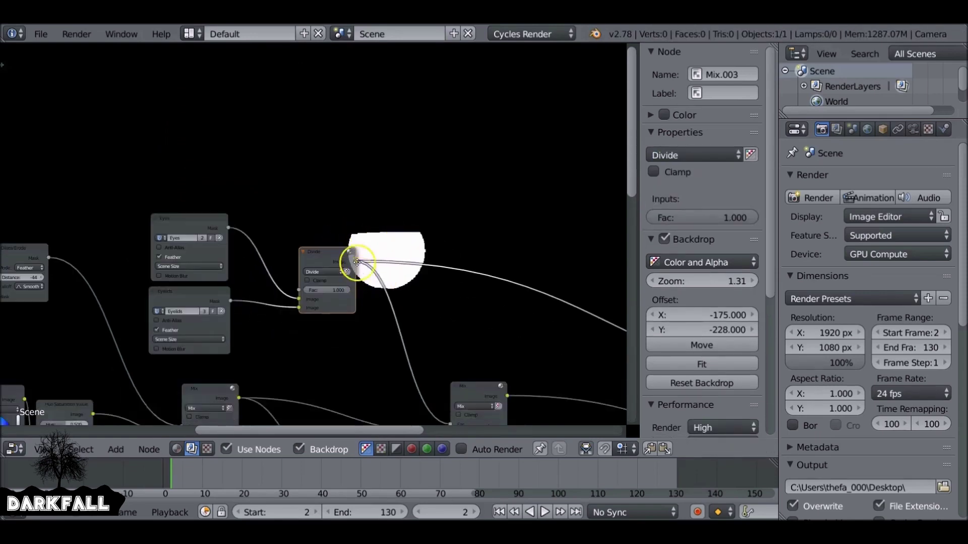
scroll(356, 222, "down", 2)
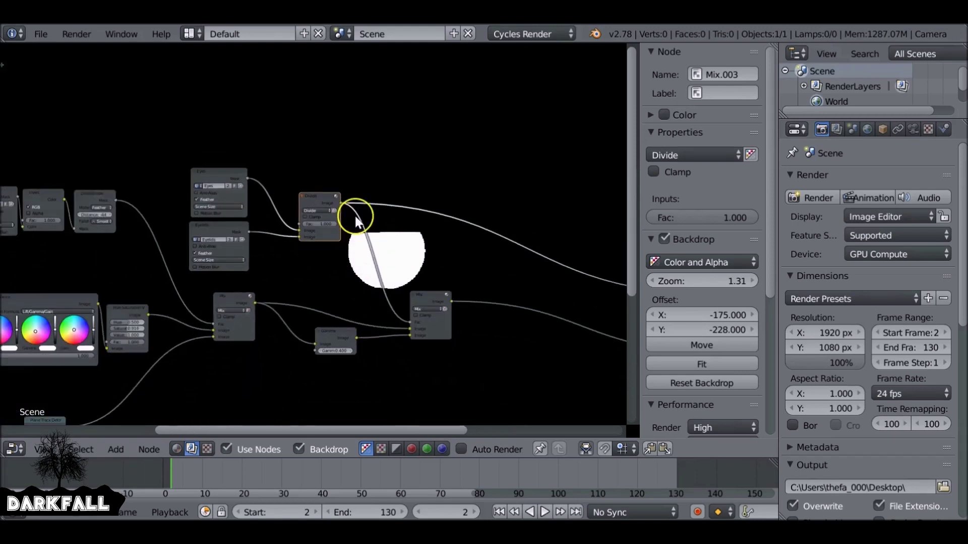
left_click(433, 301, "ctrl+shift")
middle_click_drag(433, 302, 399, 137)
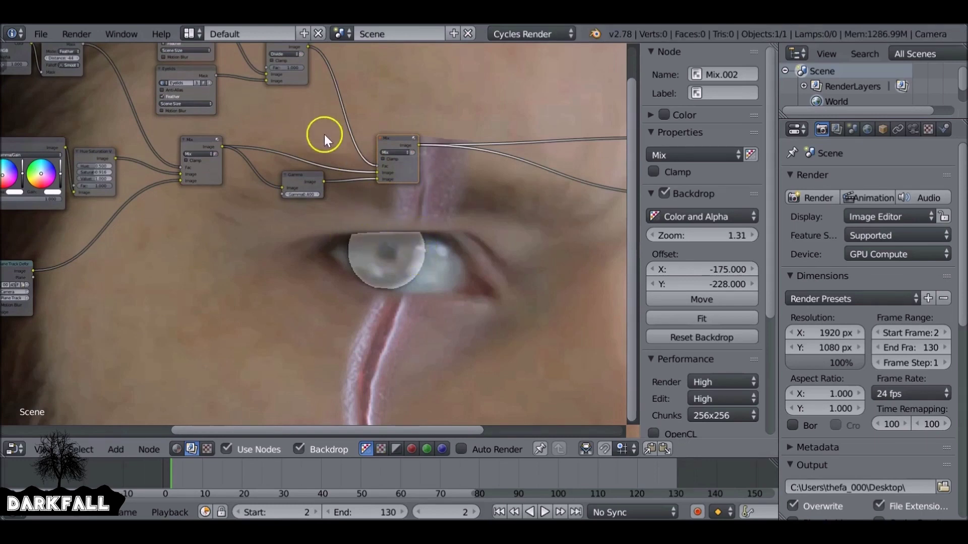
Insert a Dilate/Erode node between the Divide node and the last Mix node's factor.
middle_click_drag(324, 135, 335, 255)
scroll(305, 229, "up", 2)
scroll(296, 210, "up", 1)
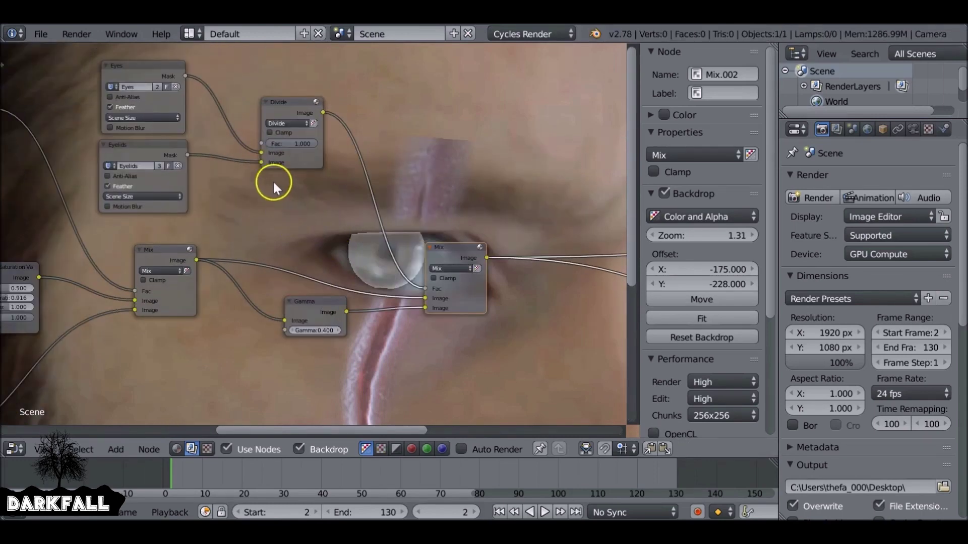
key("shift+a")
mouse_move(273, 180)
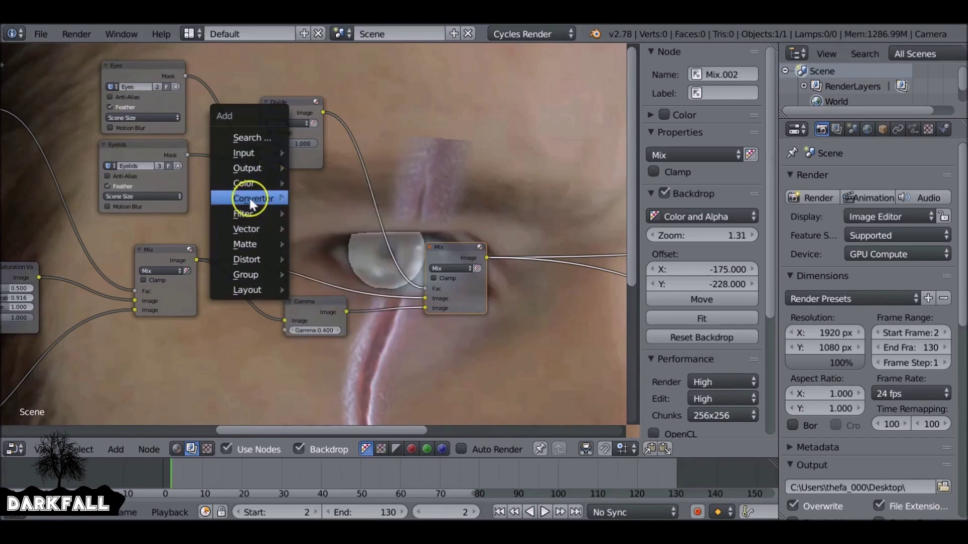
mouse_move(250, 197)
mouse_move(264, 214)
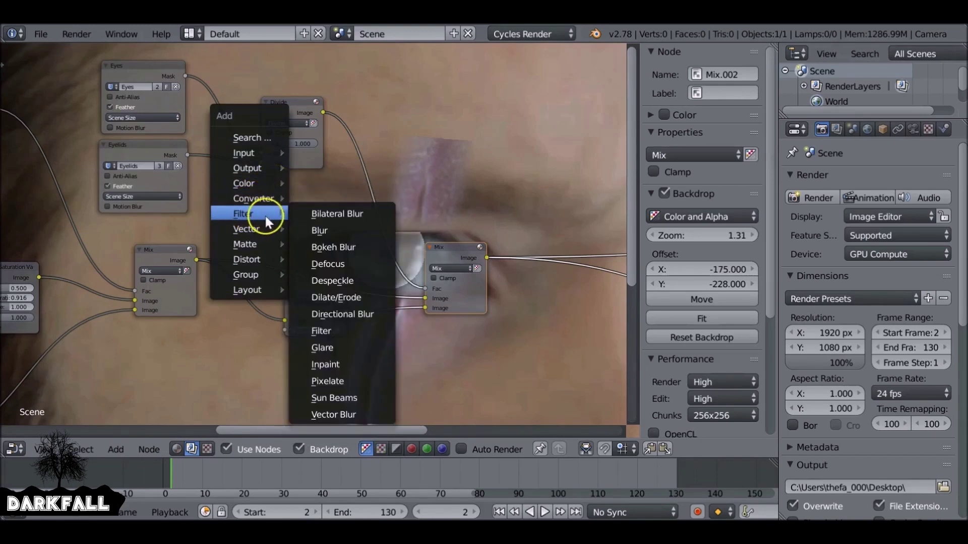
left_click(368, 298)
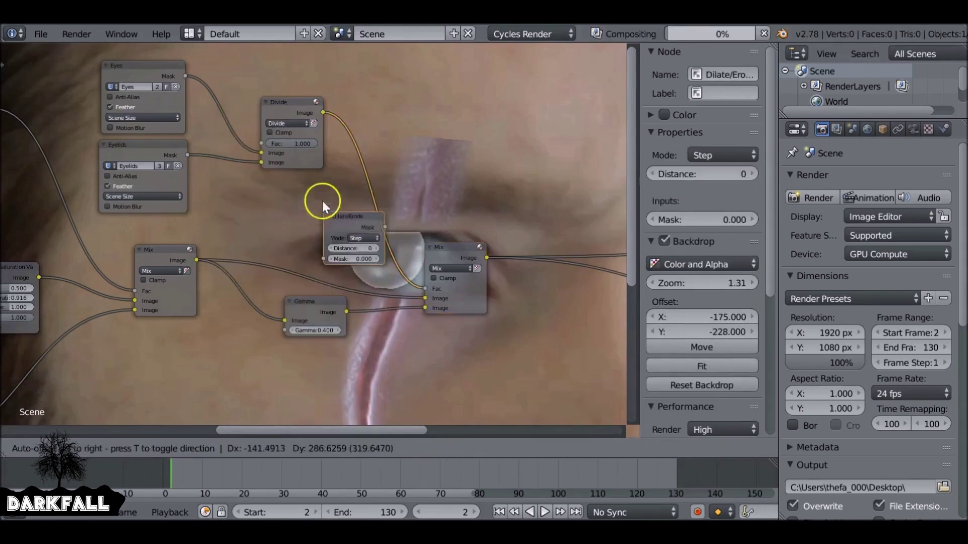
left_click(325, 144)
Set the new Dilate/Erode node's mode to Feather and its distance to -28.
scroll(327, 143, "up", 3)
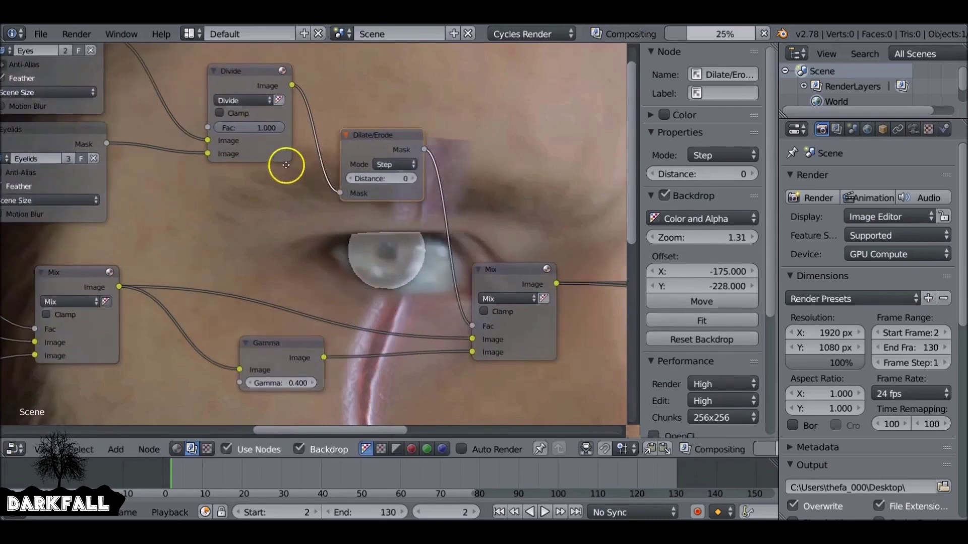
left_click(402, 148)
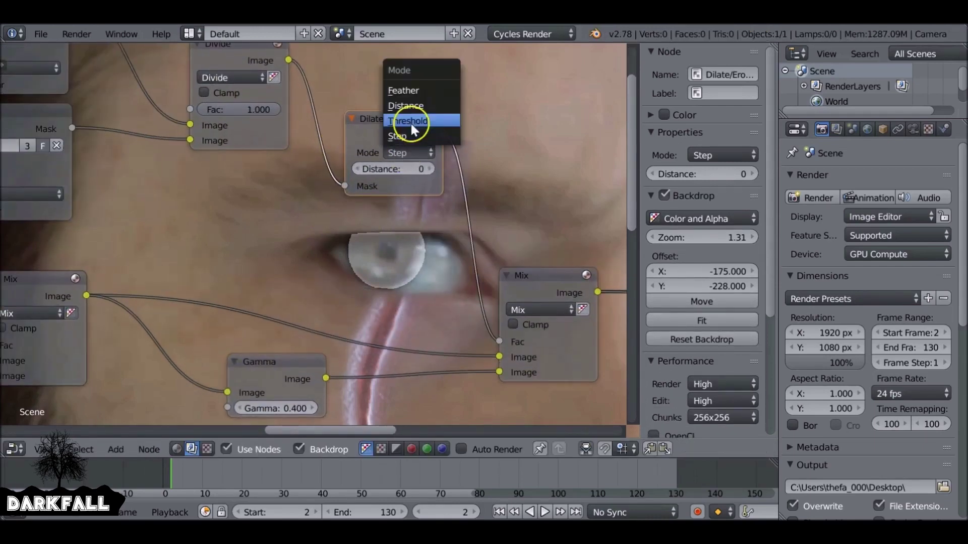
left_click(417, 92)
left_click_drag(389, 167, 356, 174)
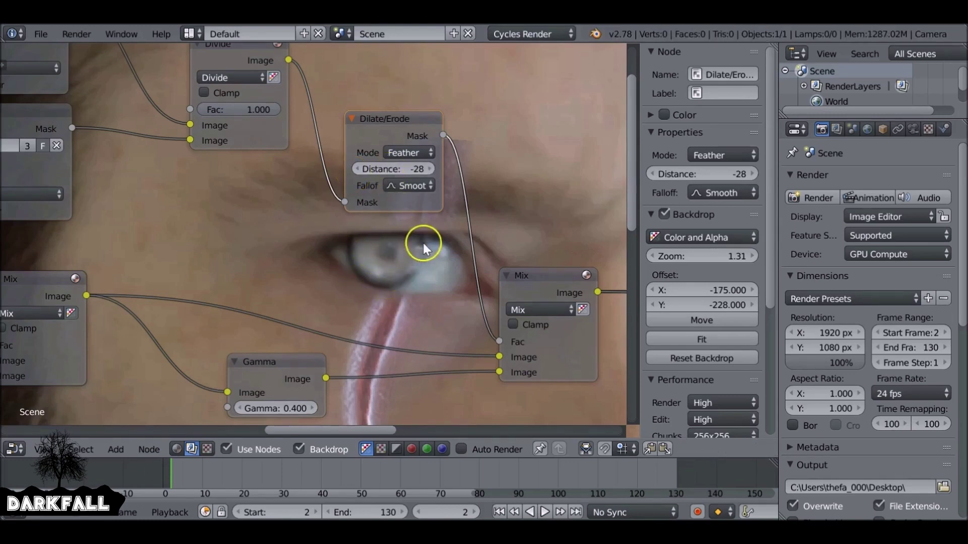
Reduce the backdrop zoom to 0.80 and toggle muting on the new Dilate/Erode node to compare the iris edges.
scroll(437, 273, "down", 2)
left_click_drag(691, 258, 668, 256)
scroll(548, 307, "down", 5, "shift")
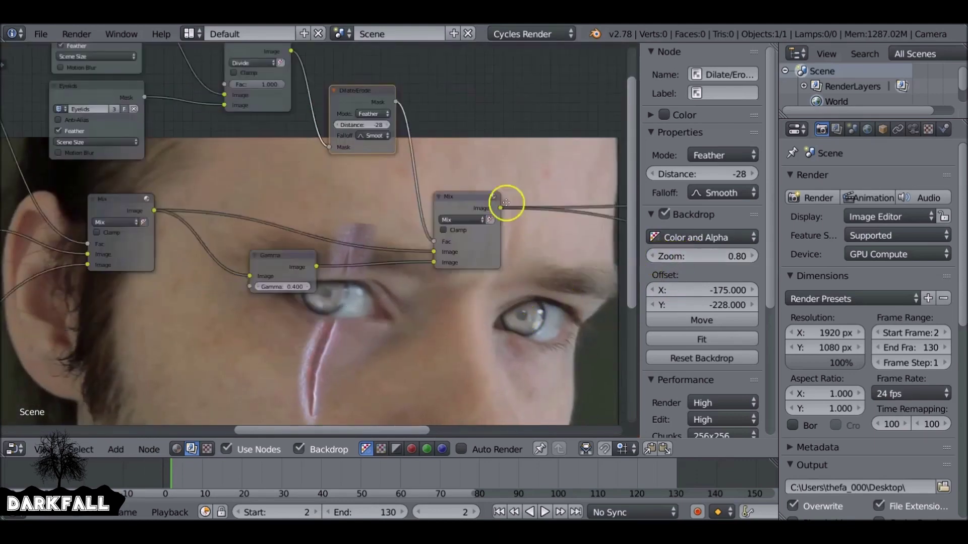
middle_click_drag(355, 145, 345, 177)
left_click(343, 93)
key("m")
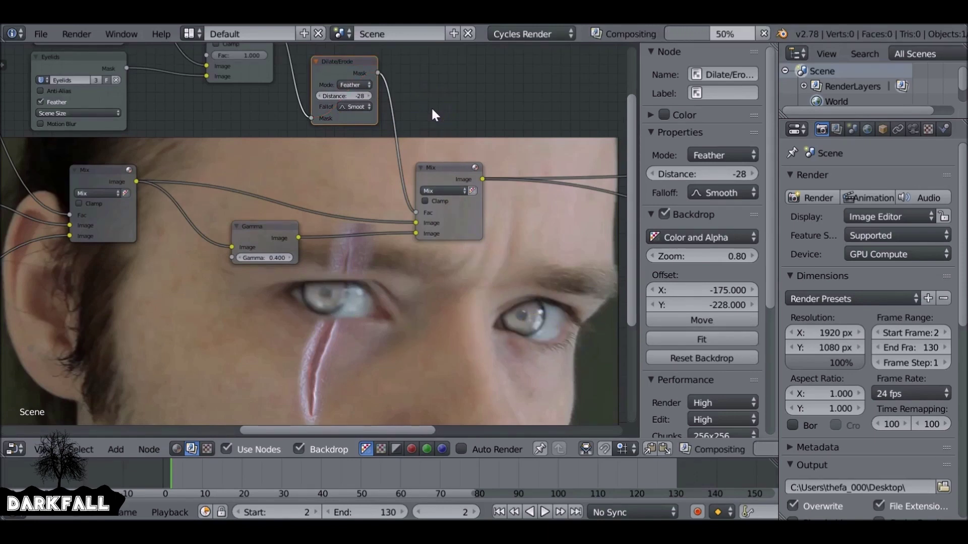
middle_click_drag(461, 222, 486, 204)
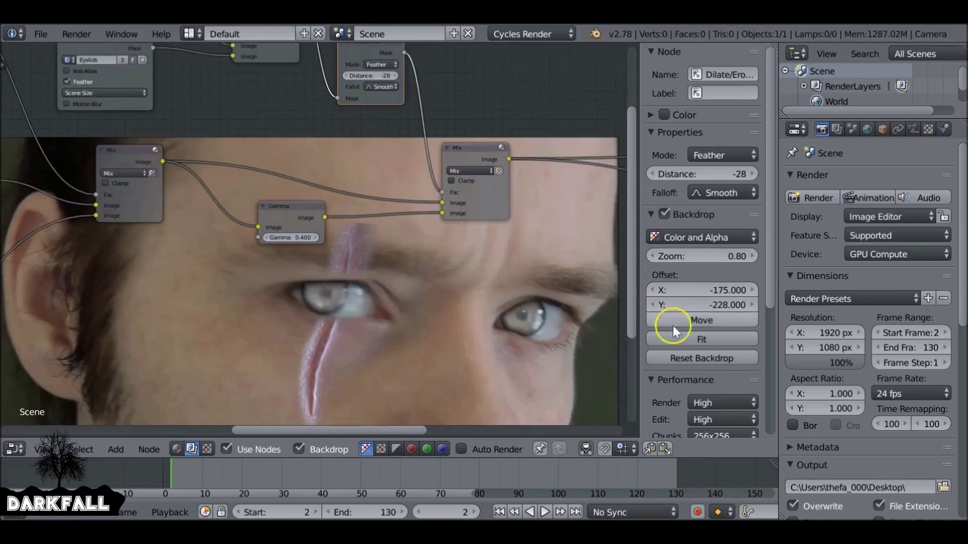
Fit the backdrop to the node editor and reposition the Gamma node between the last two Mix nodes.
left_click(696, 335)
mouse_move(411, 210)
middle_mouse_down()
mouse_move(346, 134)
mouse_move(416, 216)
middle_mouse_up()
left_click_drag(299, 196, 244, 208)
scroll(161, 168, "down", 2)
middle_click_drag(162, 168, 207, 151)
left_click_drag(207, 151, 204, 158)
left_click_drag(292, 194, 313, 197)
scroll(313, 198, "down", 1)
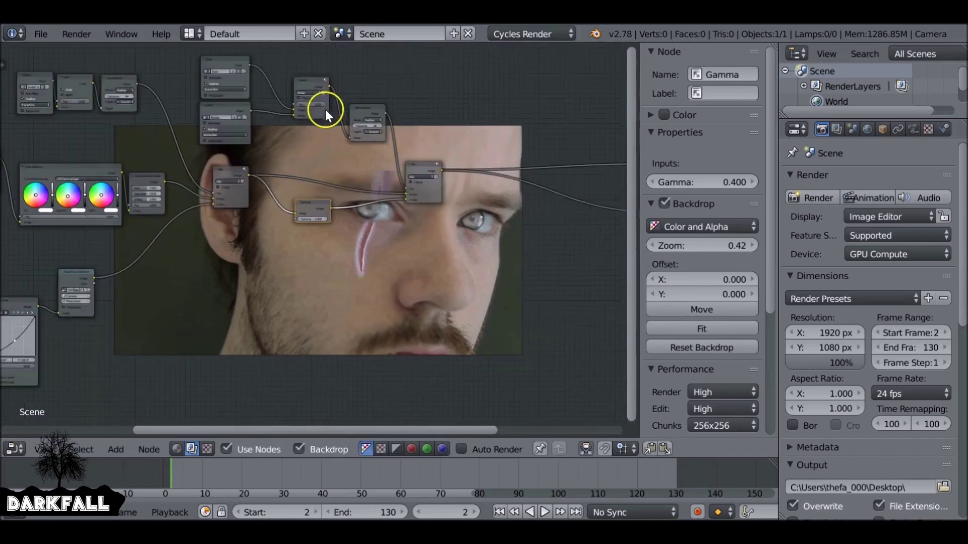
Group the Eyes mask, Eyelids mask, Divide and Dilate/Erode nodes, leave the group, and reposition the group node.
middle_click_drag(266, 90, 264, 138)
left_click(216, 108)
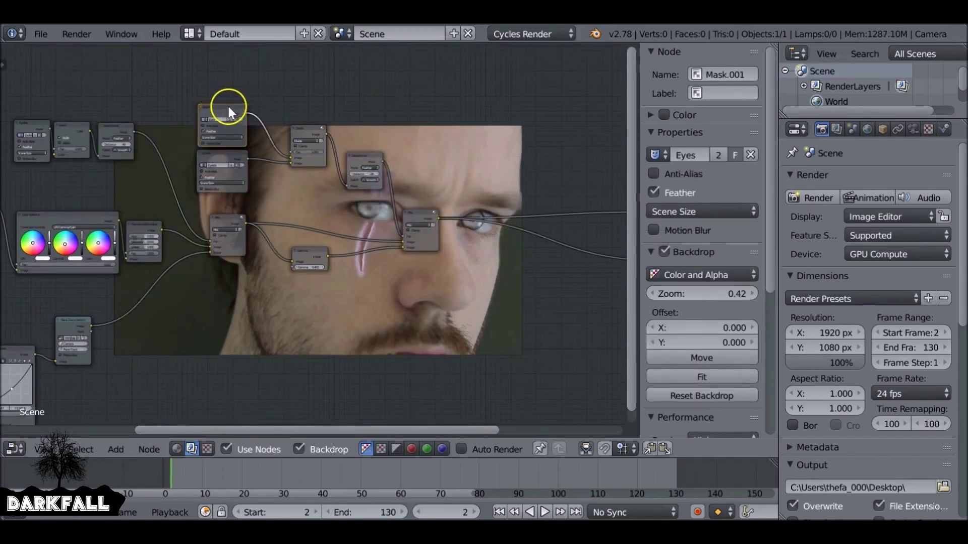
key("b")
left_click_drag(217, 80, 386, 194)
key("ctrl+g")
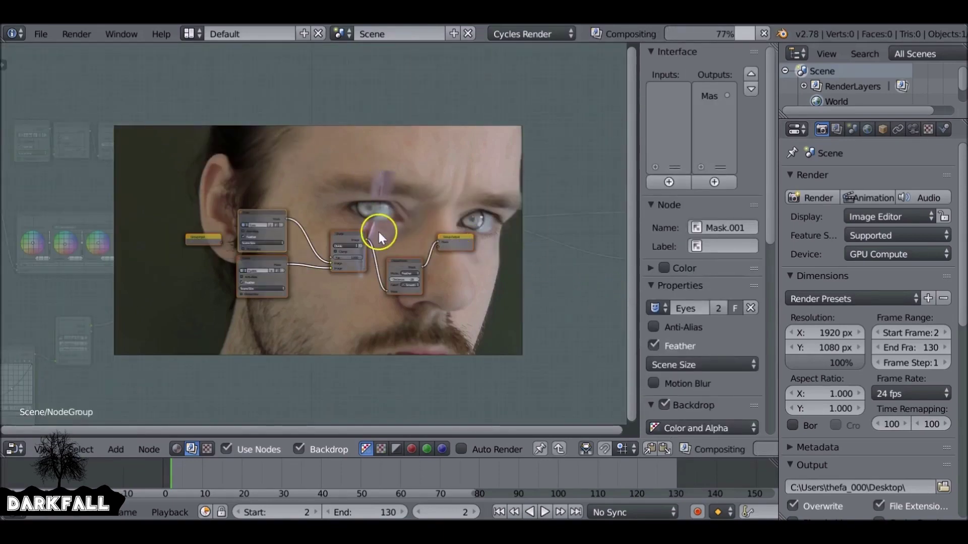
key("Tab")
left_click_drag(289, 134, 310, 147)
key("Home")
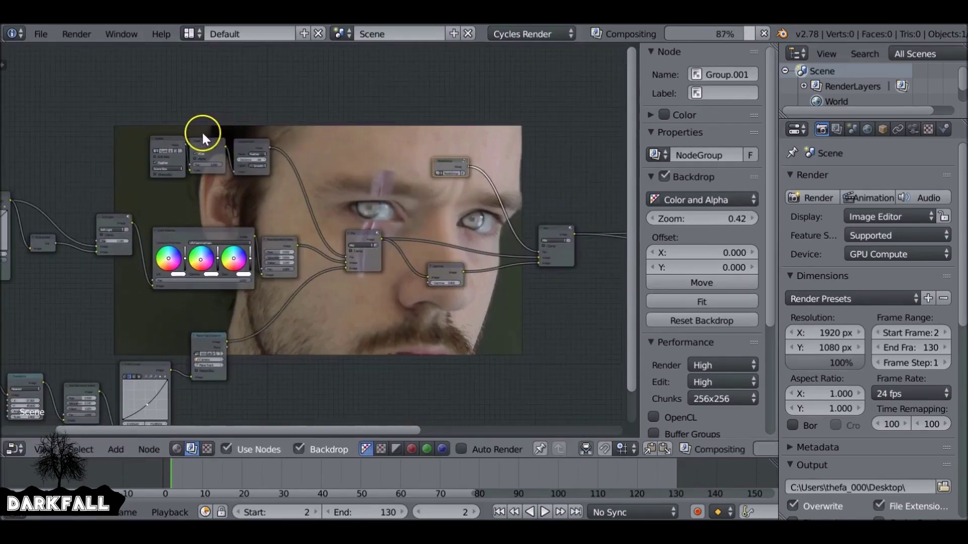
Insert an RGB Curves node between Gamma and the last Mix node, and raise its curve at about X 0.40, Y 0.52.
scroll(417, 212, "up", 3)
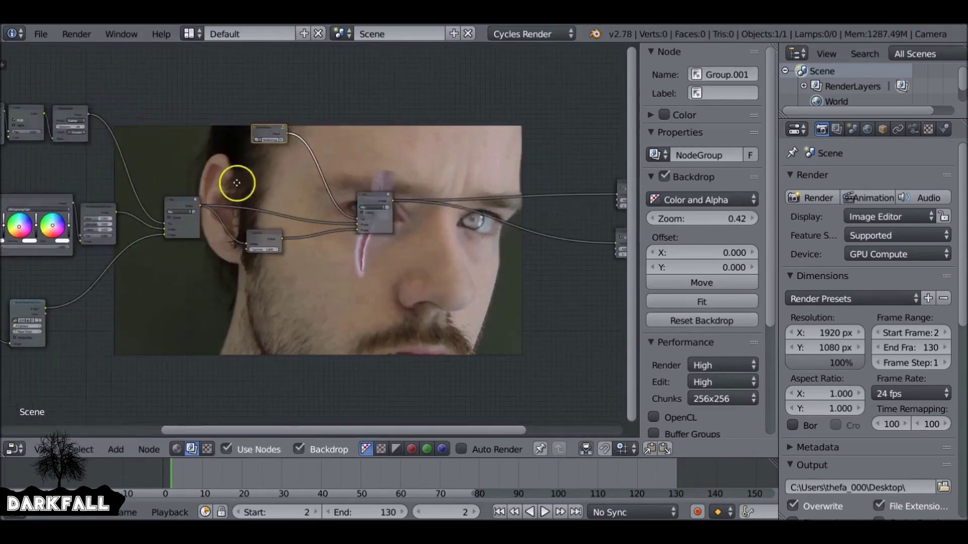
middle_click_drag(262, 218, 291, 147)
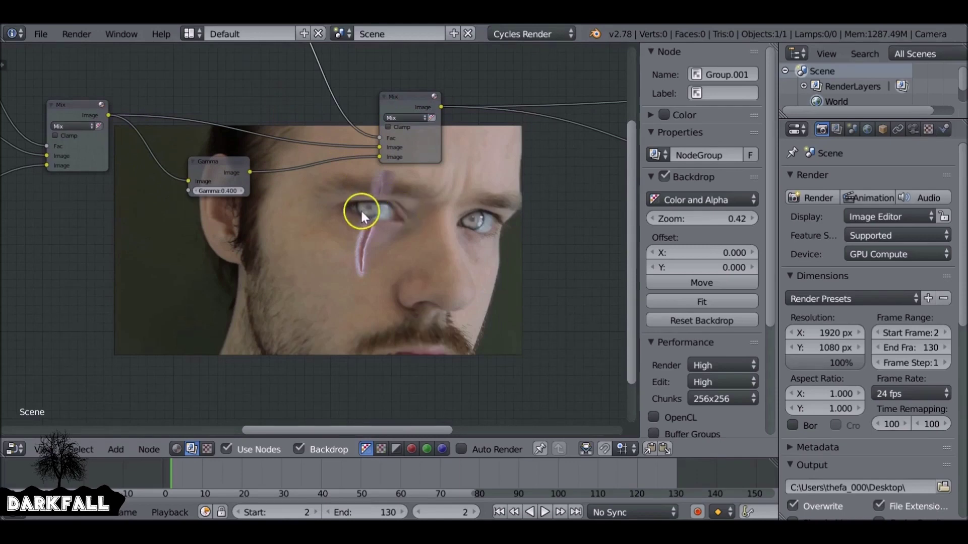
key("shift+a")
mouse_move(344, 214)
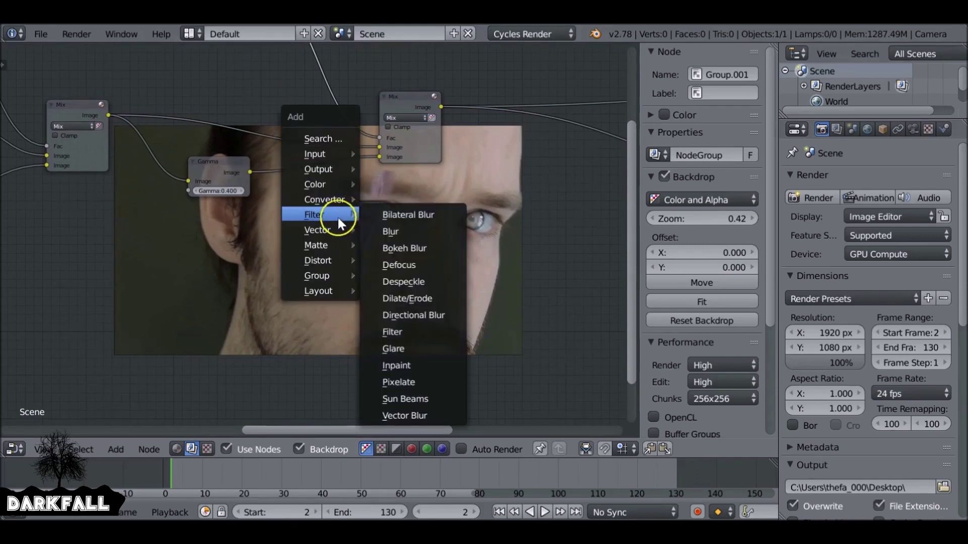
mouse_move(331, 184)
left_click(410, 329)
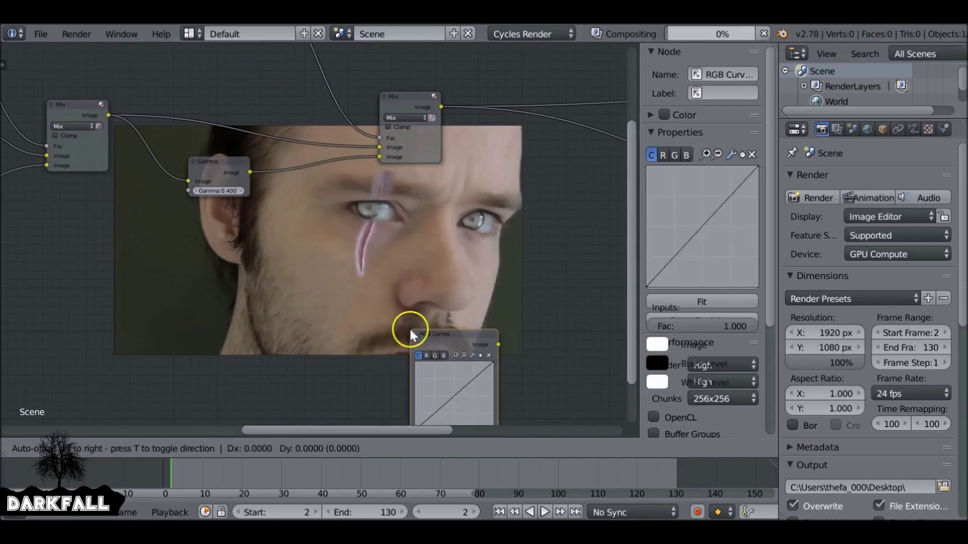
left_click(268, 155)
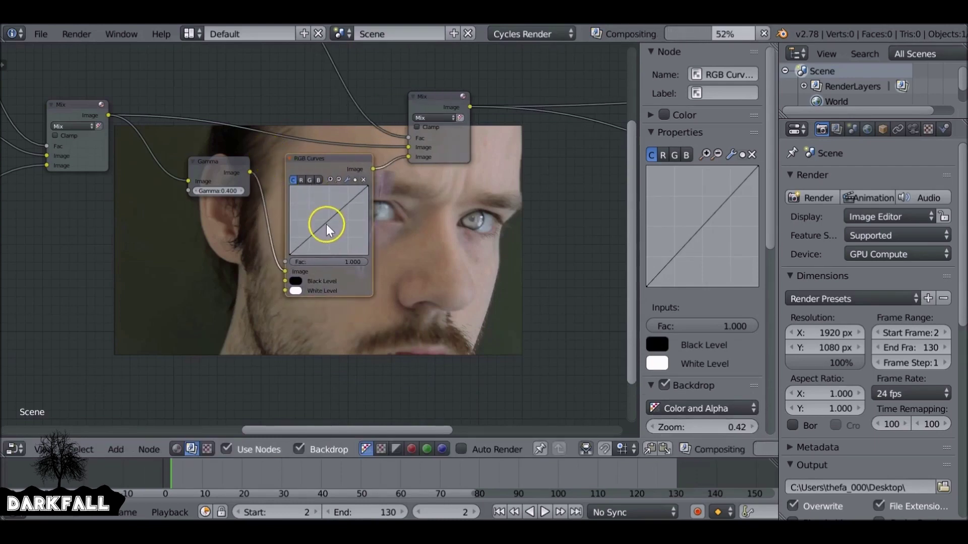
left_click_drag(326, 225, 321, 219)
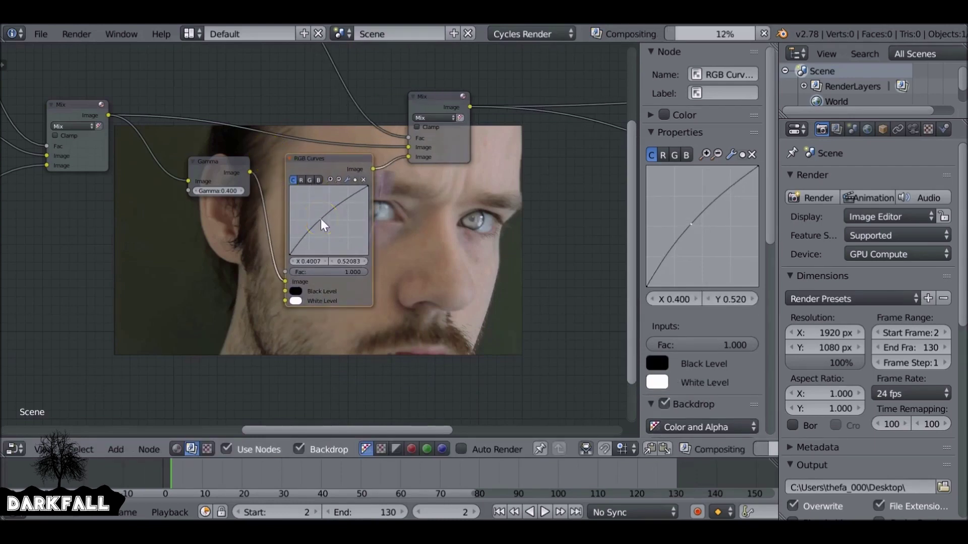
Insert a Hue Saturation Value node between Gamma and RGB Curves and set its Saturation to 0.819.
middle_click_drag(341, 216, 360, 235)
key("shift+a")
mouse_move(362, 249)
left_click(467, 350)
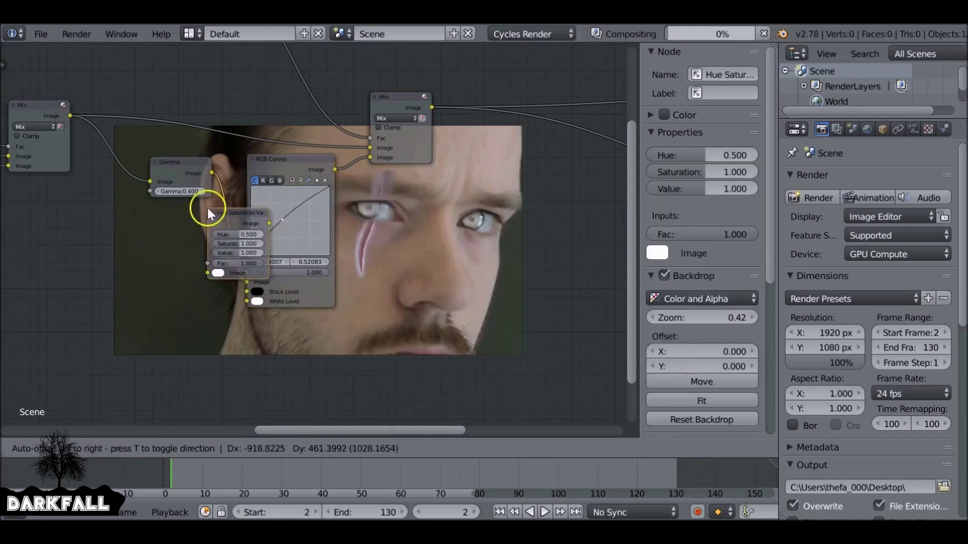
left_click(246, 192)
scroll(263, 216, "up", 1)
middle_click_drag(264, 216, 195, 220)
left_click_drag(194, 217, 195, 220)
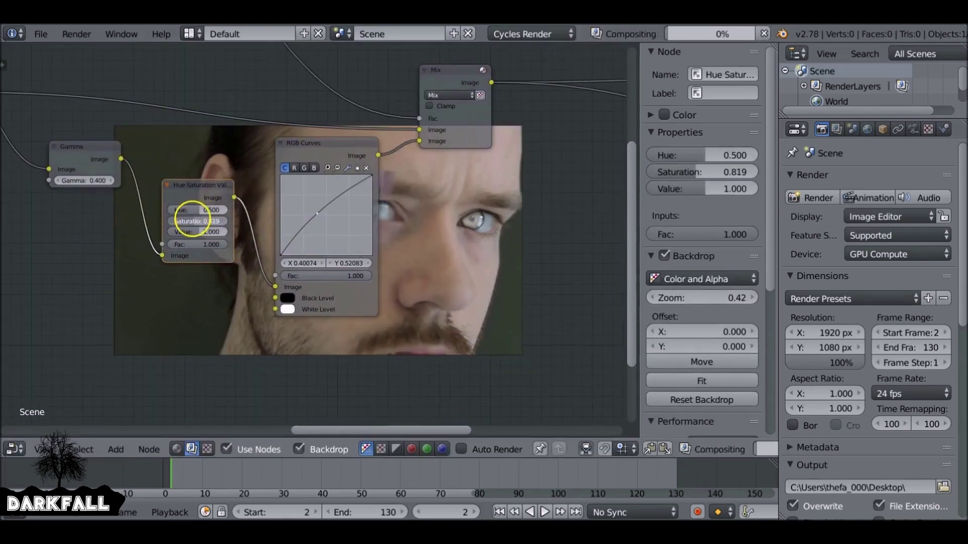
middle_click_drag(195, 221, 244, 230)
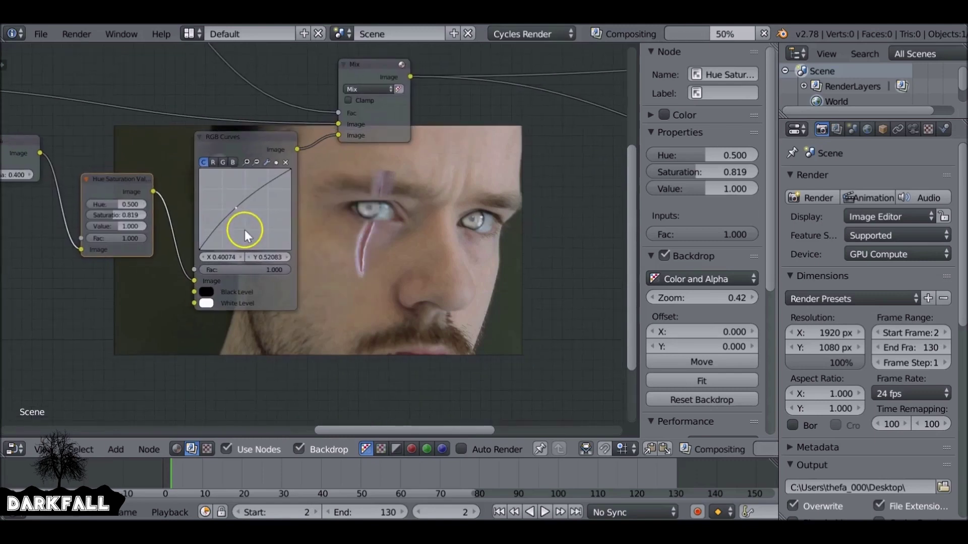
Select the mask groups feeding the second and third Mix nodes, and nudge the orange scar group and the group before the first Mix.
scroll(348, 237, "down", 4)
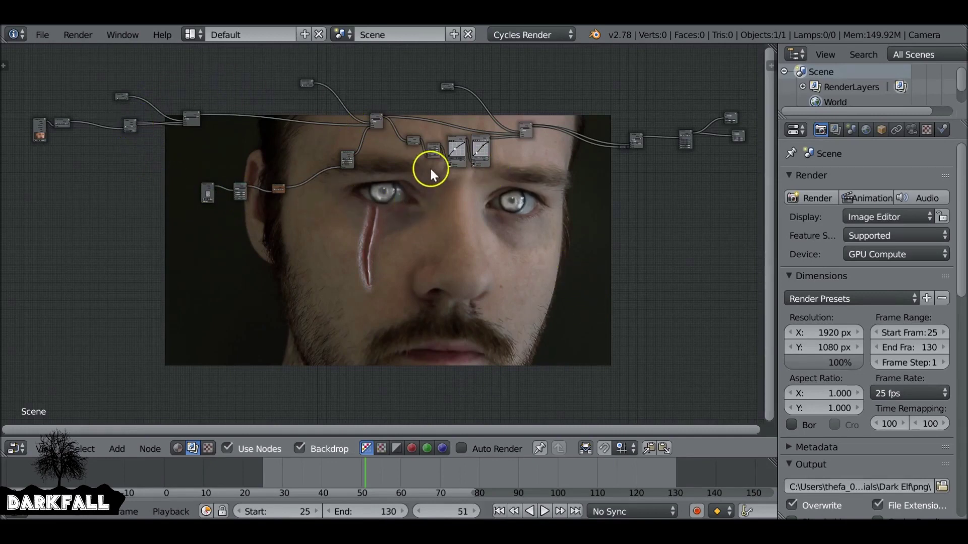
left_click(306, 83)
right_click(446, 88)
key("Escape")
left_click(446, 89)
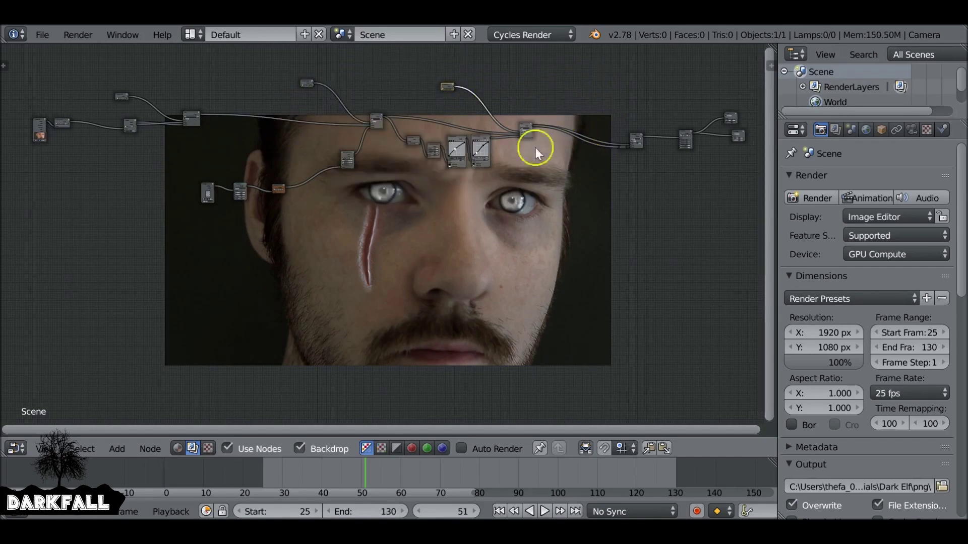
left_click_drag(275, 184, 285, 184)
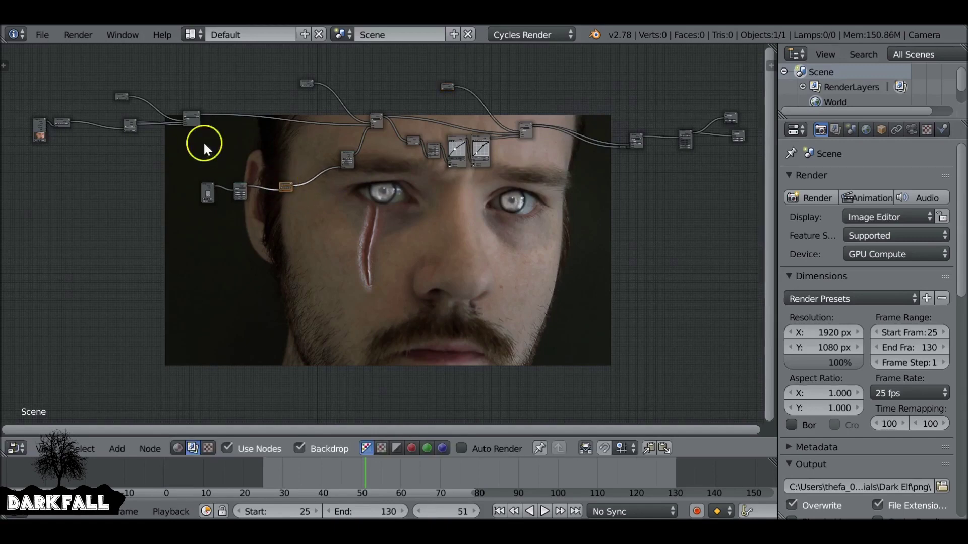
left_click_drag(130, 126, 125, 125)
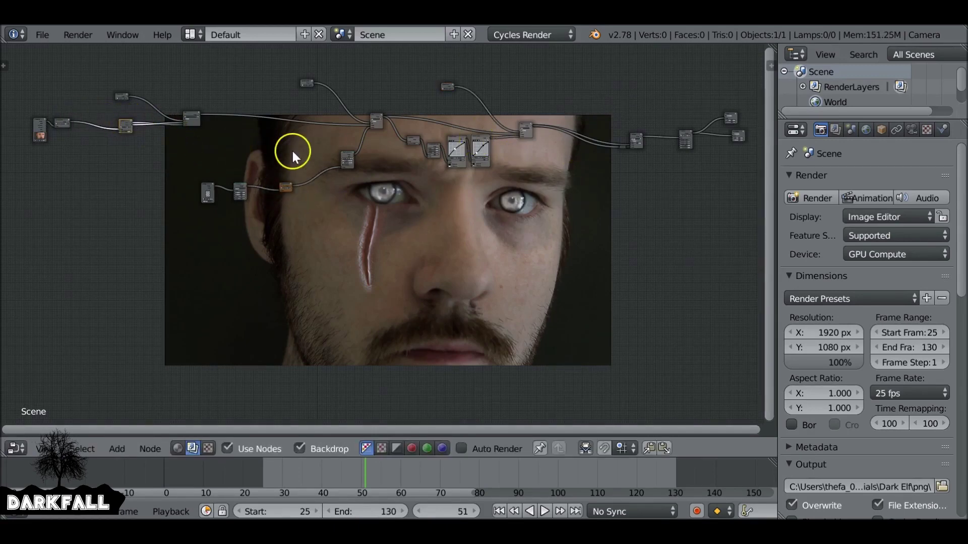
Preview the raw movie clip node's output in the backdrop.
scroll(192, 169, "up", 2)
middle_click_drag(192, 169, 378, 231)
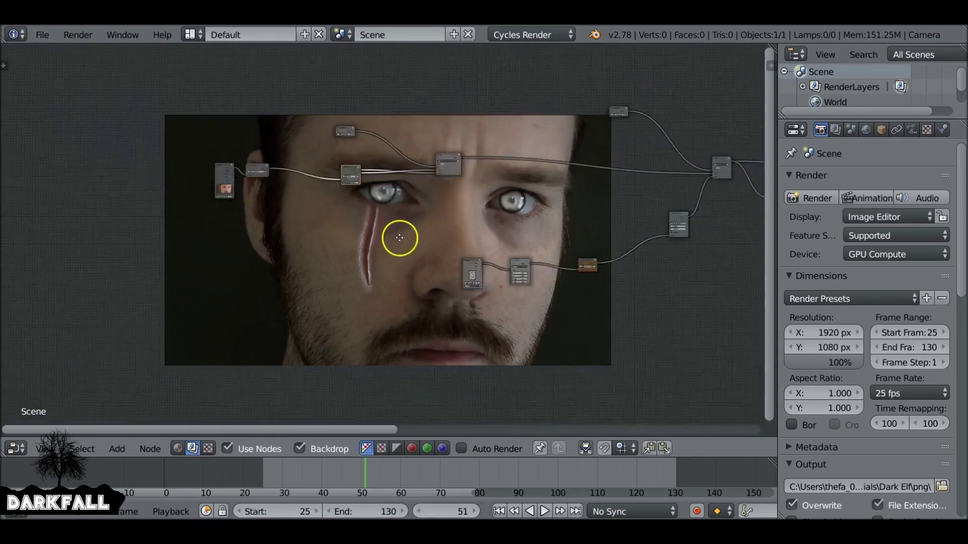
scroll(391, 234, "up", 3)
left_click(149, 131, "ctrl+shift")
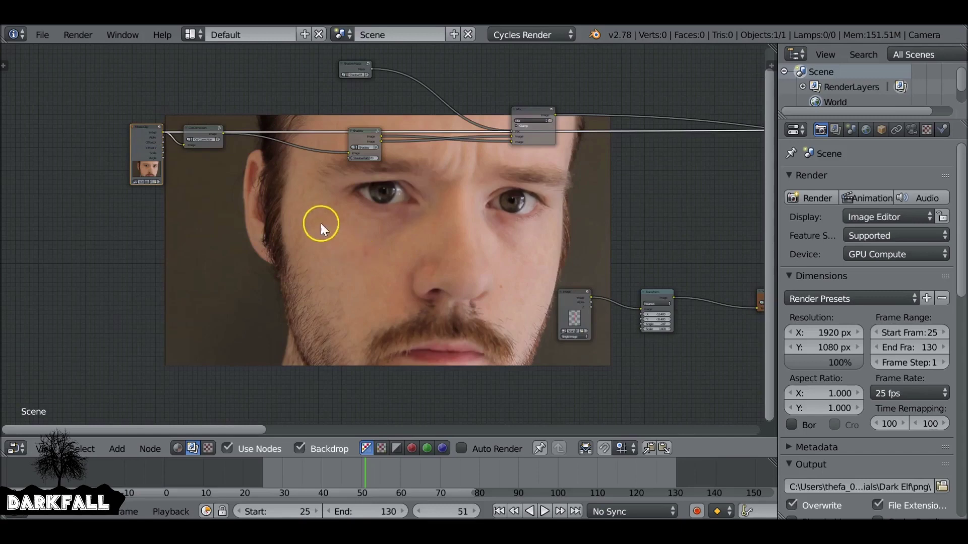
Reposition the Col Correction group, open it, move Group Output past the Color Balance node, and leave the group.
left_click_drag(210, 128, 228, 150)
key("Tab")
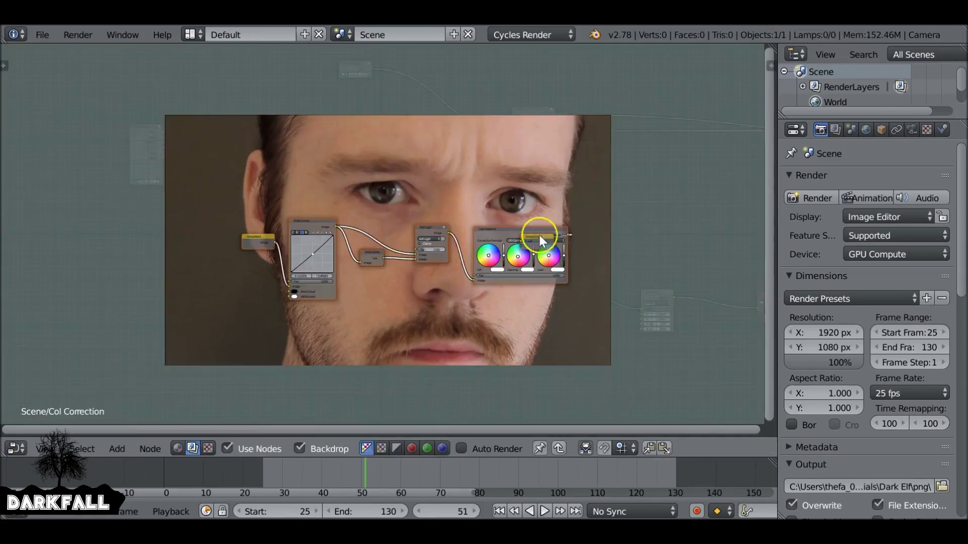
left_click_drag(528, 241, 594, 240)
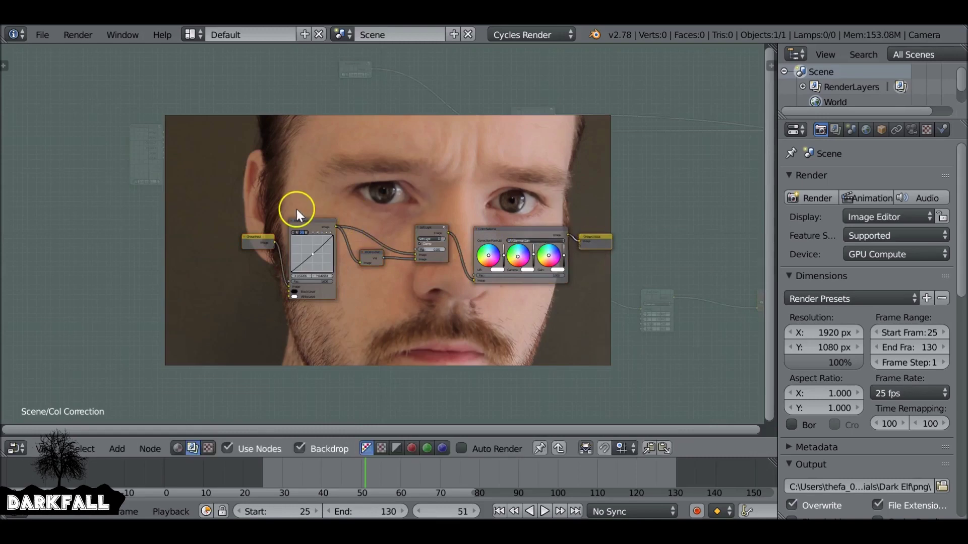
key("Tab")
Compare the Col Correction group's output with the raw movie clip in the backdrop.
left_click(220, 150, "ctrl+shift")
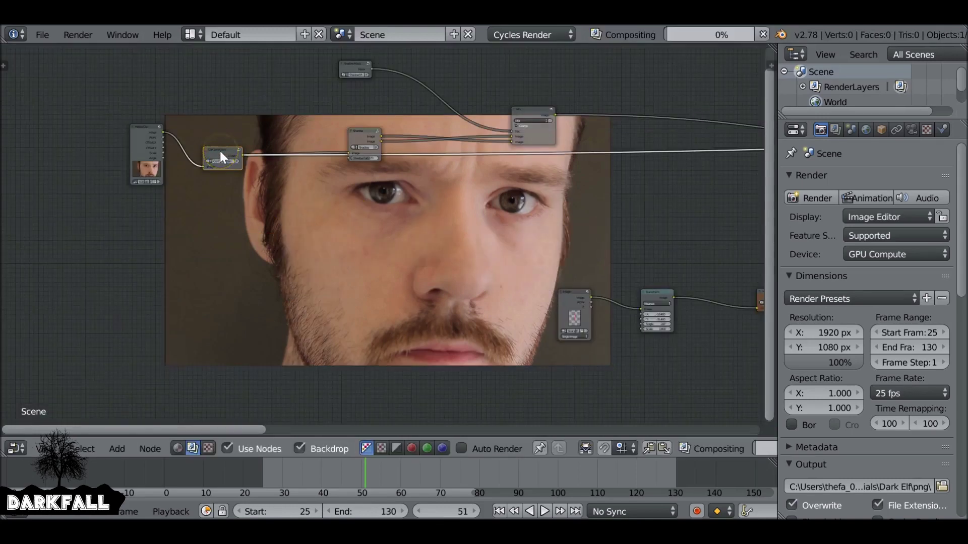
left_click(143, 128, "ctrl+shift")
left_click(215, 146, "ctrl+shift")
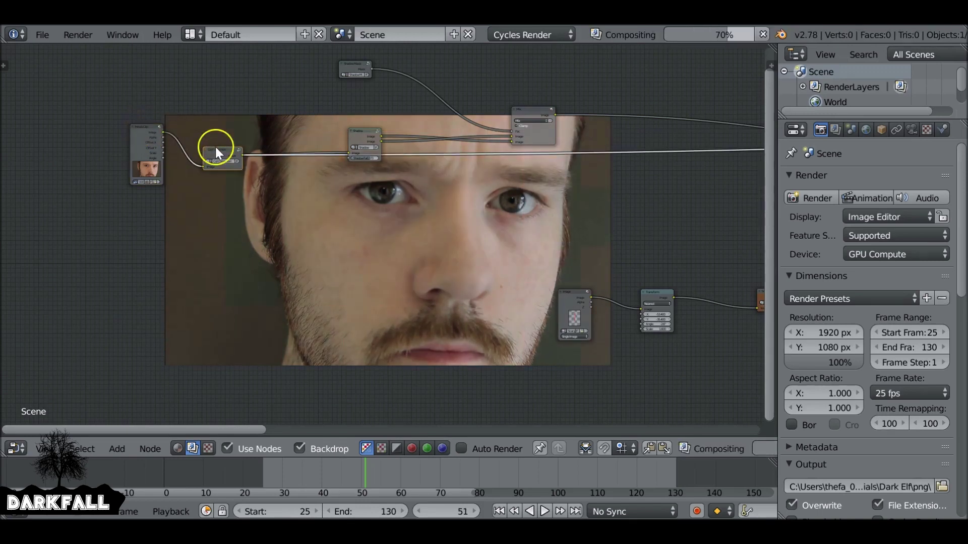
Shift the group before the first Mix slightly and preview that group, the first Mix and the scar's Mix in the backdrop.
middle_click_drag(394, 220, 276, 230)
left_click_drag(249, 150, 229, 132)
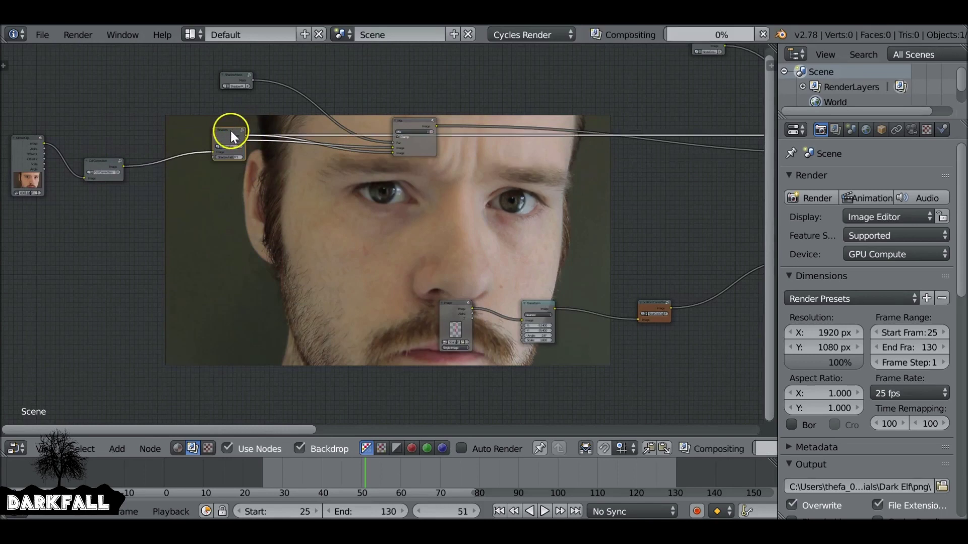
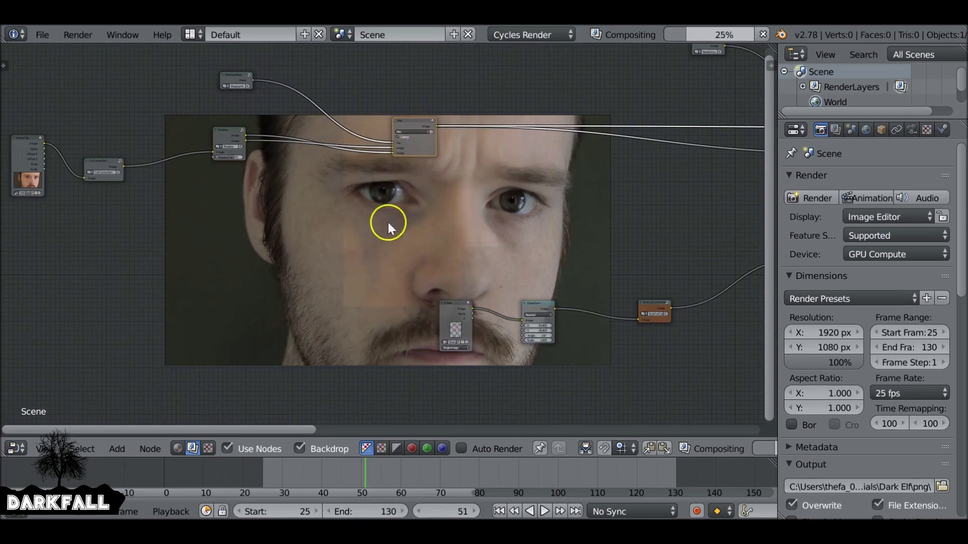
scroll(473, 258, "down", 1)
middle_click_drag(470, 253, 201, 231)
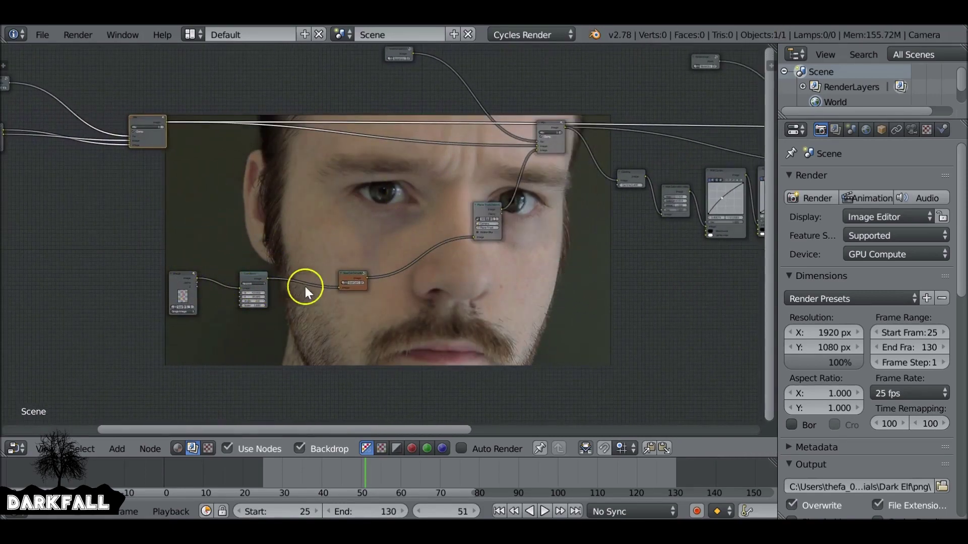
middle_click_drag(306, 260, 270, 265)
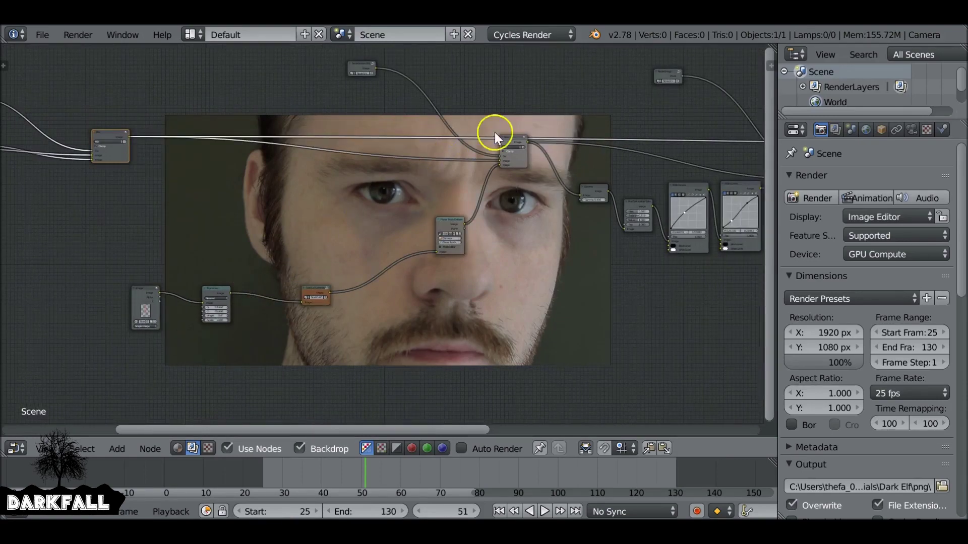
left_click(514, 138)
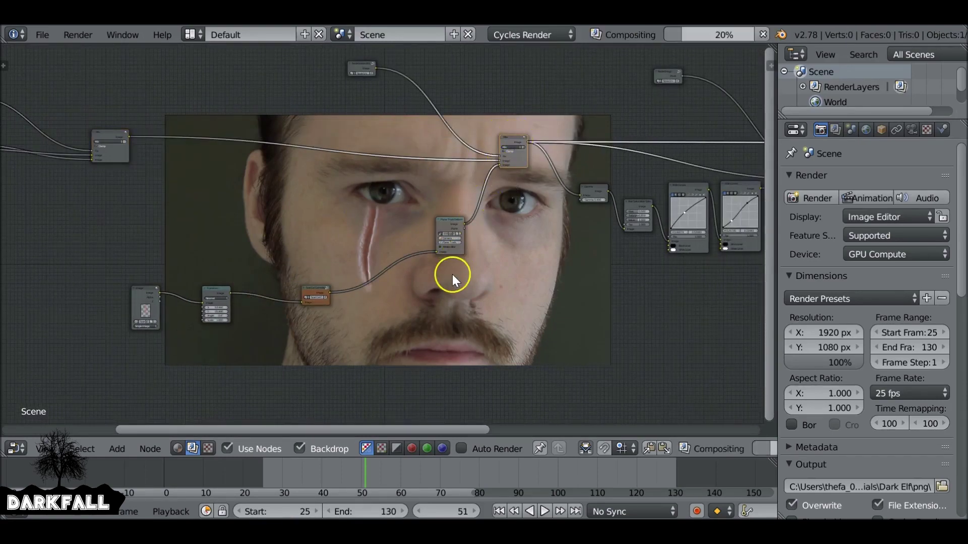
Toggle muting on the first Mix's two input groups and the scar's Mix to compare results, and mute the lower input group alone.
middle_click_drag(449, 282, 572, 270)
key("b")
left_click_drag(121, 83, 234, 221)
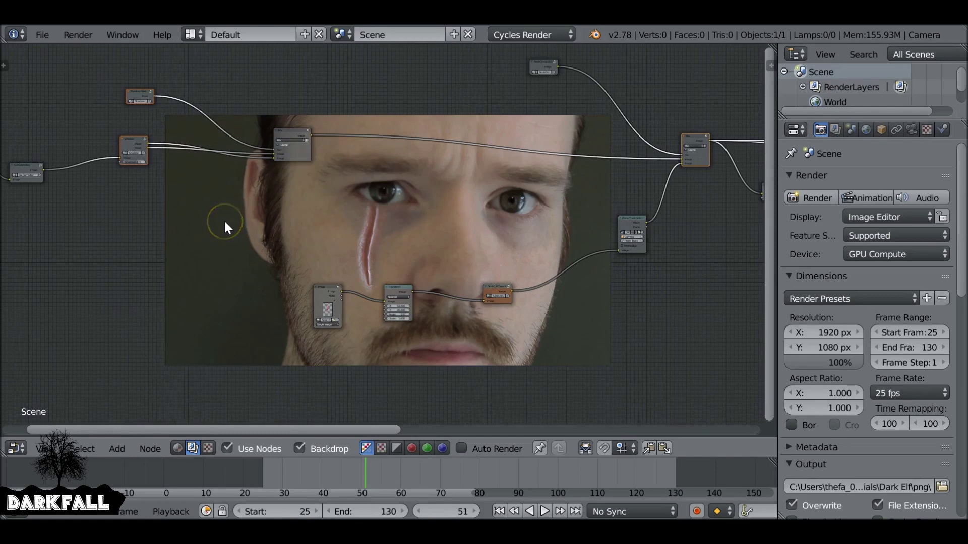
key("m")
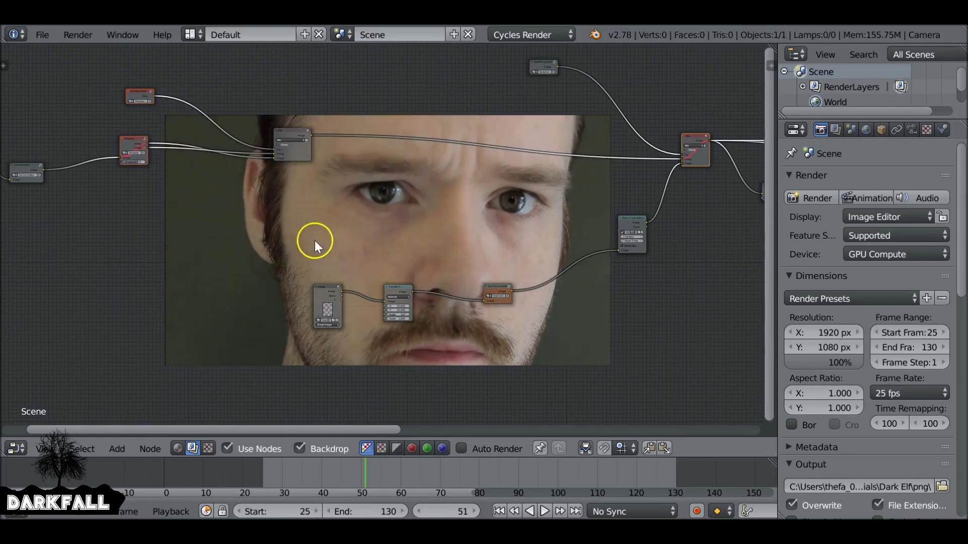
key("m")
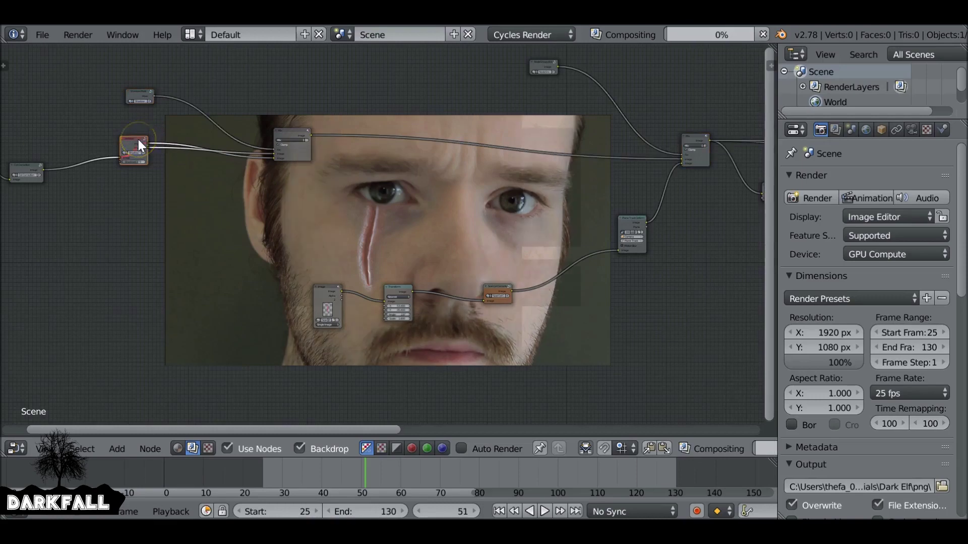
key("m")
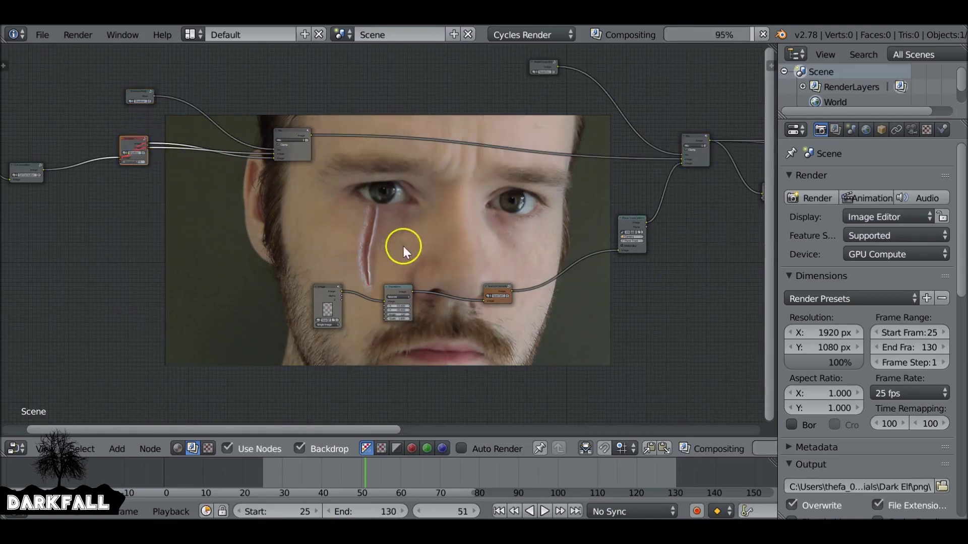
Reposition the Transform node and the Scal Col Correction group closer to the scar Image node, muting the group to compare the scar's colour.
scroll(276, 184, "up", 5)
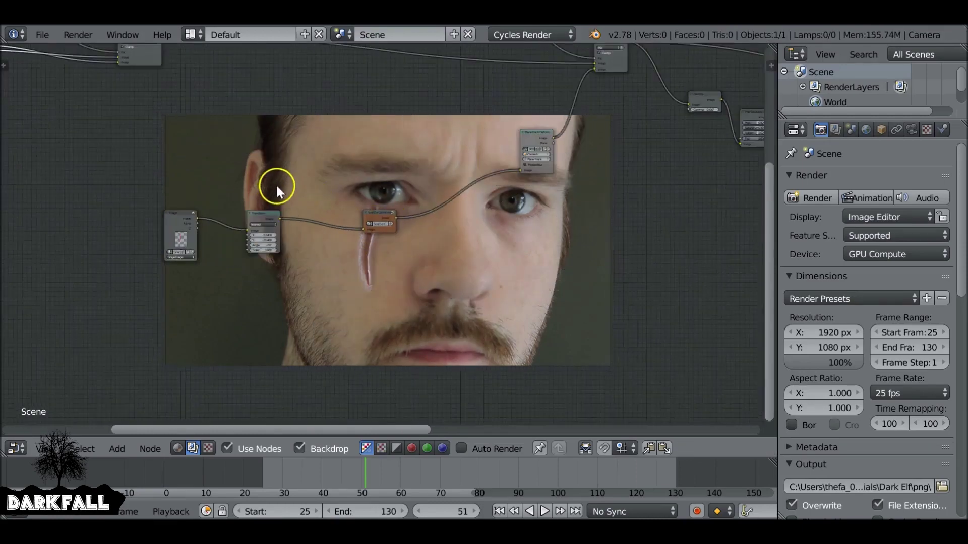
left_click_drag(194, 197, 170, 203)
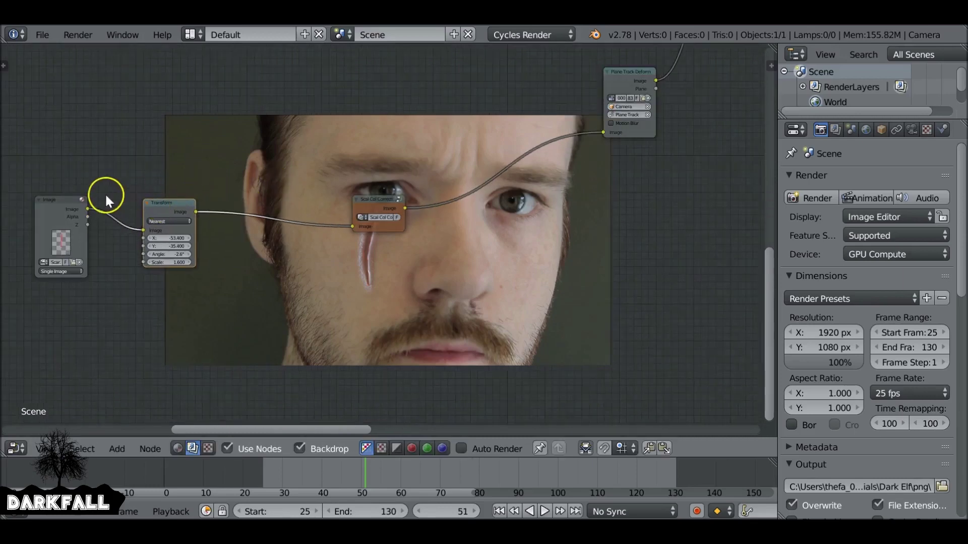
left_click_drag(369, 204, 265, 202)
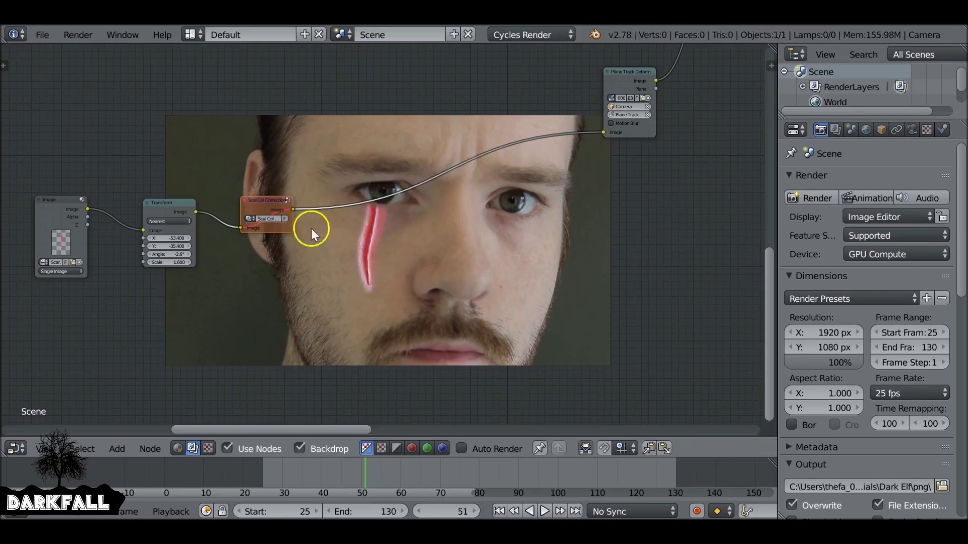
left_click_drag(259, 199, 302, 198)
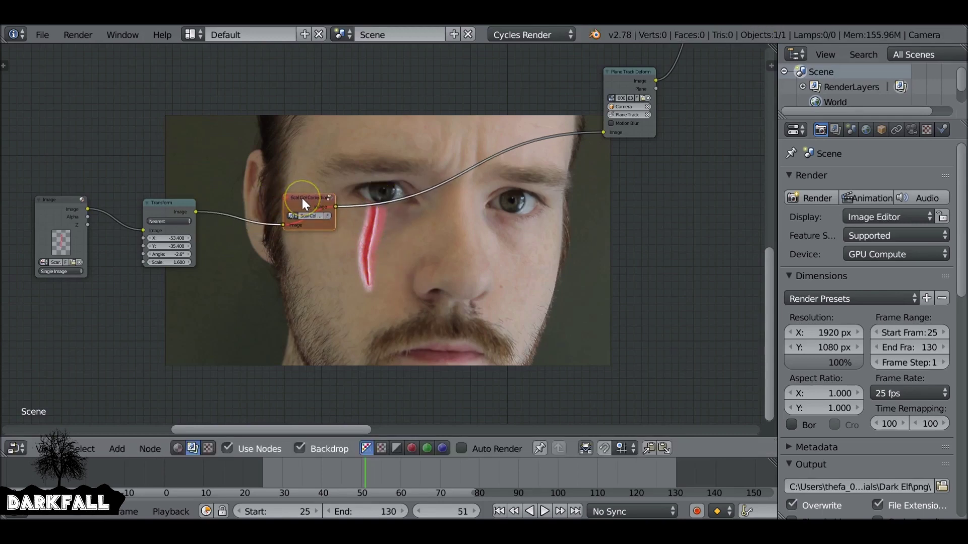
Open the Scal Col Correction group and move Group Output clear of the Color Balance node.
key("Tab")
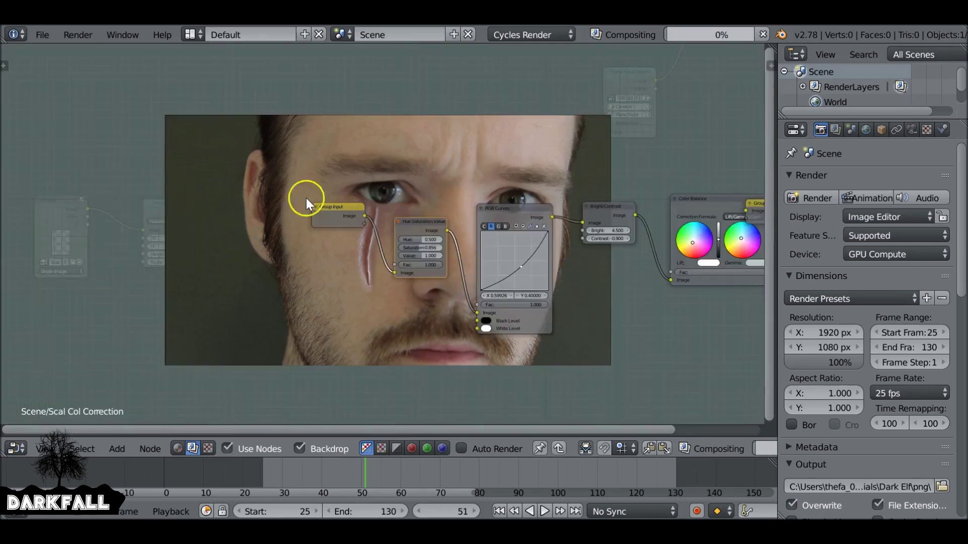
left_click_drag(303, 198, 224, 213)
middle_click_drag(224, 213, 52, 134)
left_click_drag(474, 134, 607, 129)
left_click(607, 129)
middle_click_drag(346, 278, 353, 233)
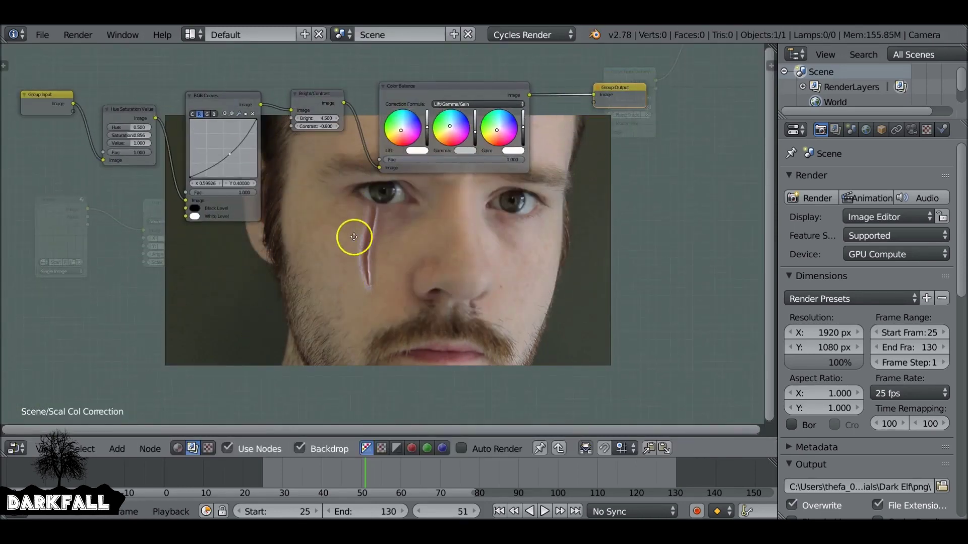
Preview the scar after the Hue Saturation Value and RGB Curves nodes, and display the combined C curve.
left_click(126, 111, "ctrl+shift")
mouse_move(134, 116)
middle_mouse_down()
mouse_move(210, 167)
mouse_move(204, 184)
middle_mouse_up()
left_click(203, 79, "ctrl+shift")
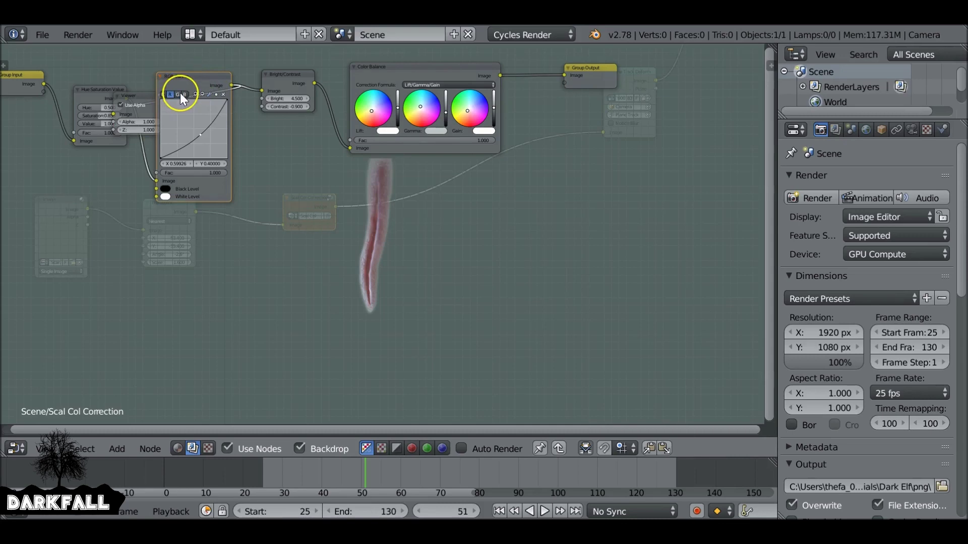
left_click(163, 95)
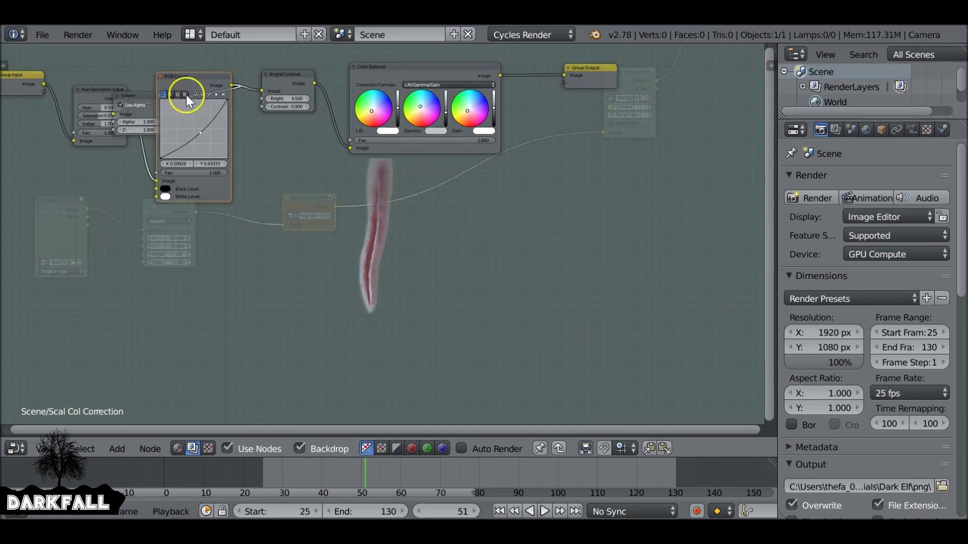
Preview the scar after the Bright/Contrast and Color Balance nodes, and leave the group.
scroll(276, 81, "up", 2)
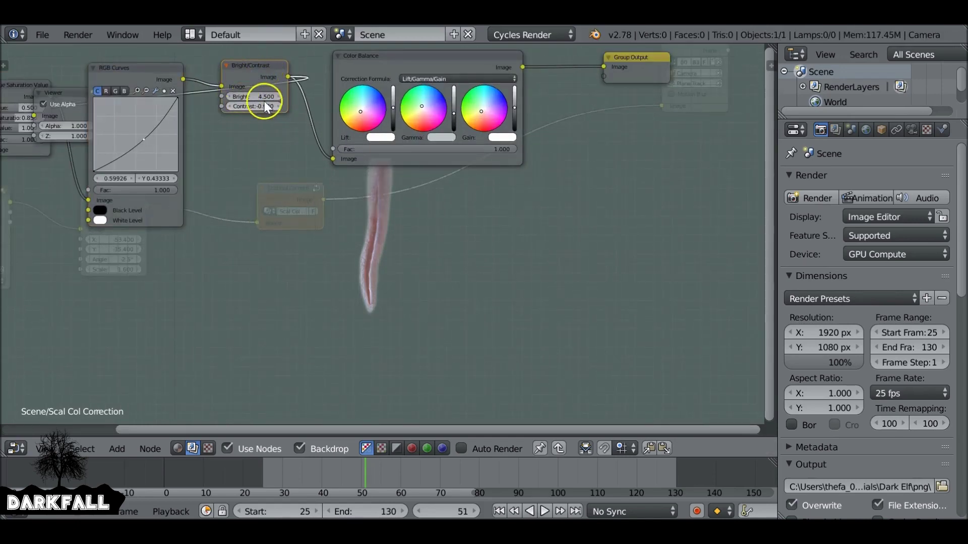
middle_click_drag(317, 141, 140, 174)
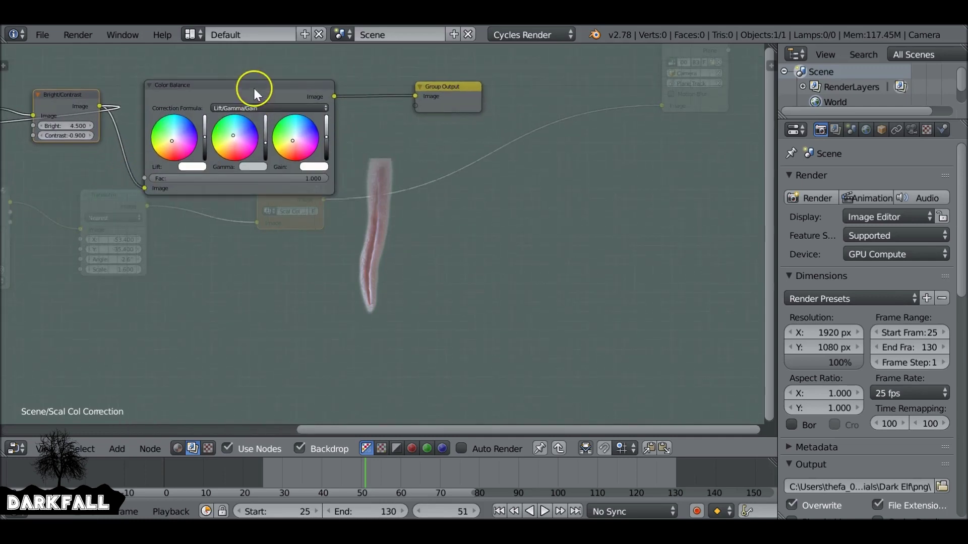
left_click(236, 89)
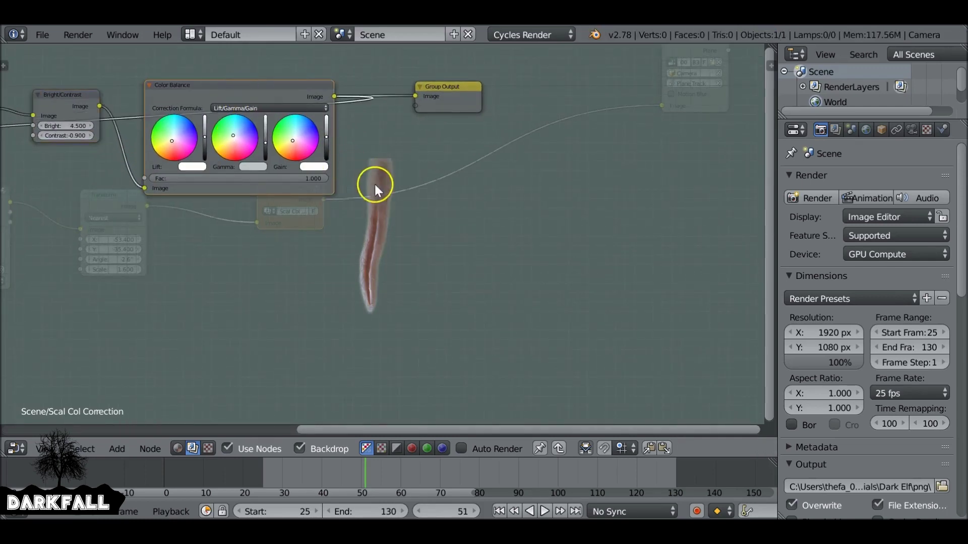
scroll(315, 181, "down", 2)
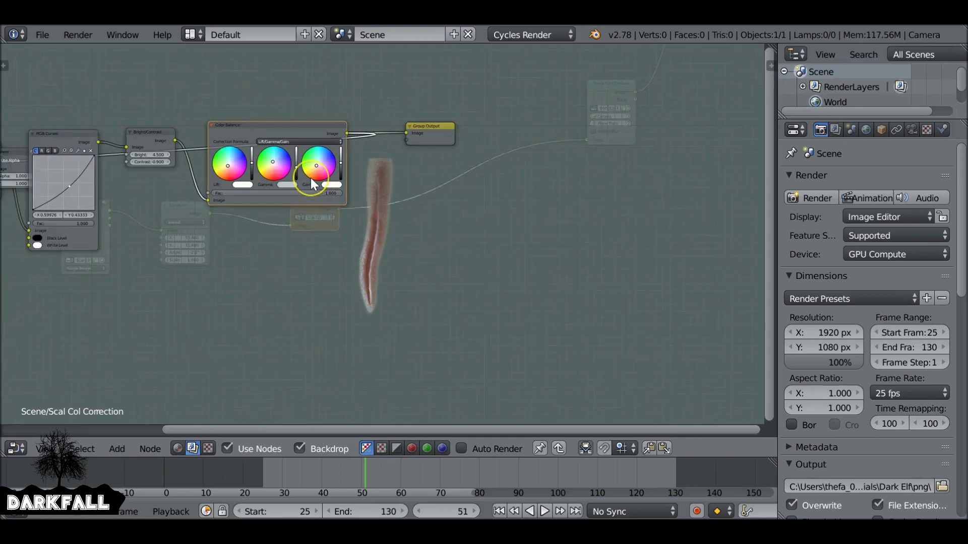
key("Tab")
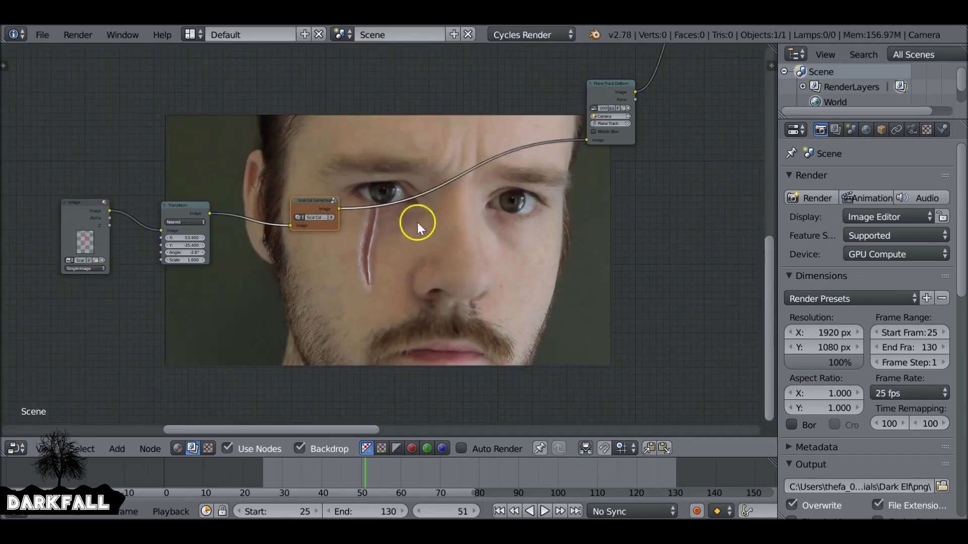
Preview the composite at the Mix node that blends the brightened irises into the face.
scroll(385, 224, "down", 4)
scroll(373, 268, "down", 2)
middle_click_drag(357, 251, 234, 285)
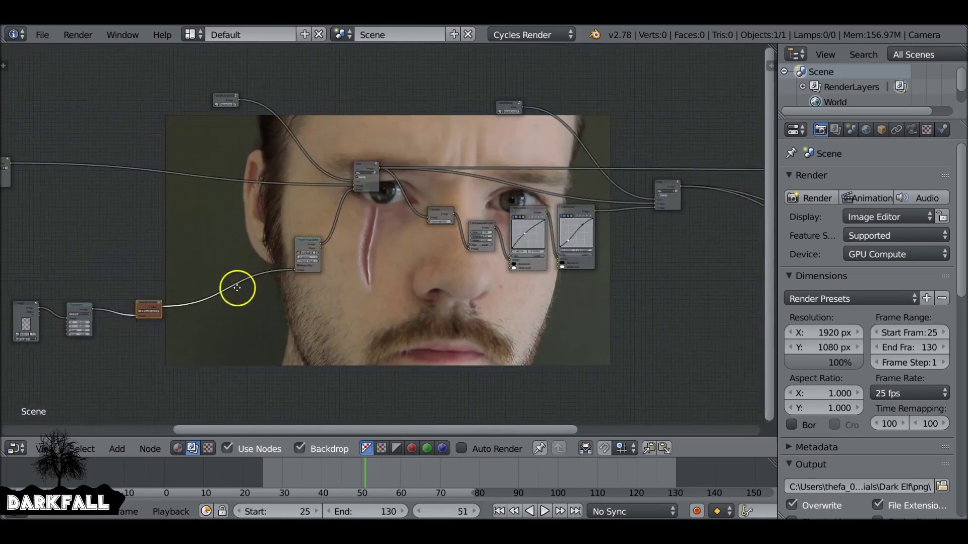
middle_click_drag(367, 165, 173, 183)
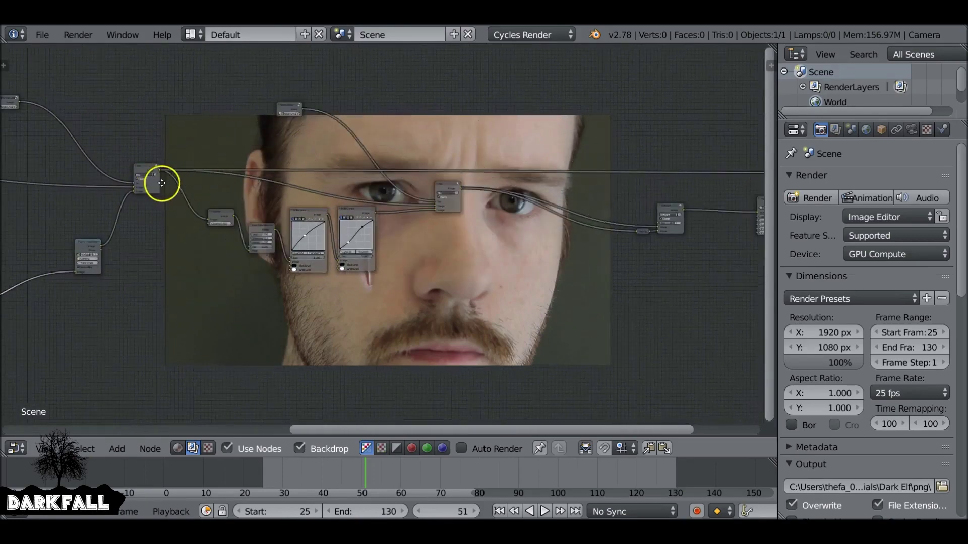
middle_click_drag(328, 225, 301, 147)
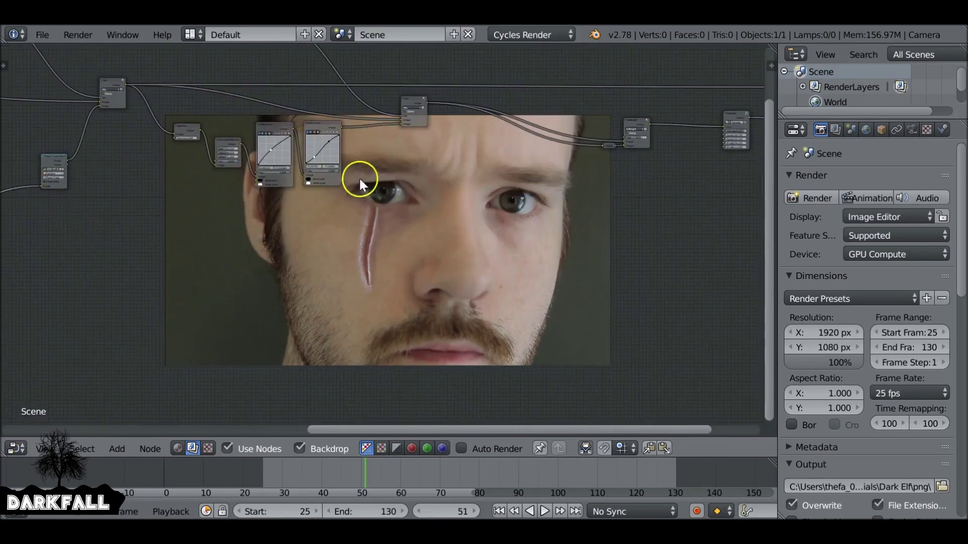
scroll(338, 208, "up", 2)
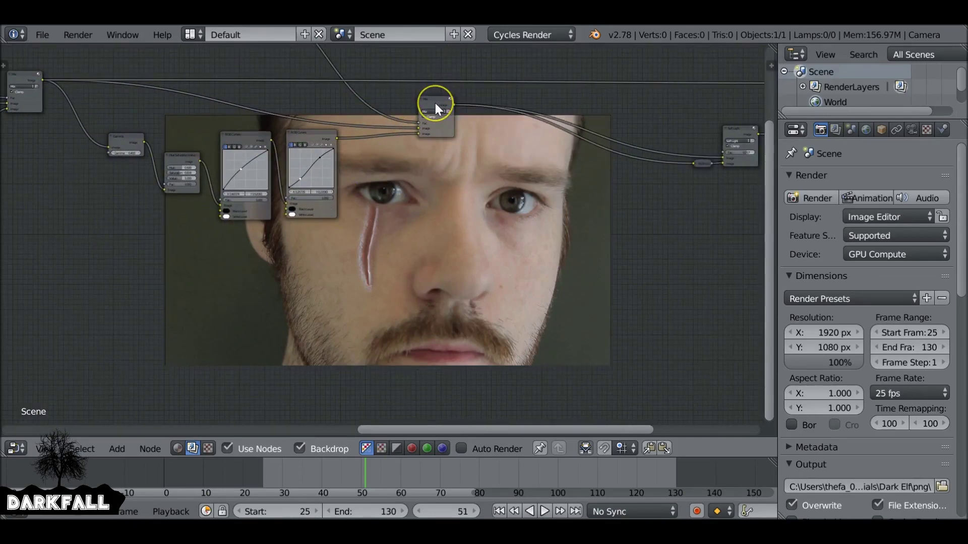
left_click(434, 103, "ctrl+shift")
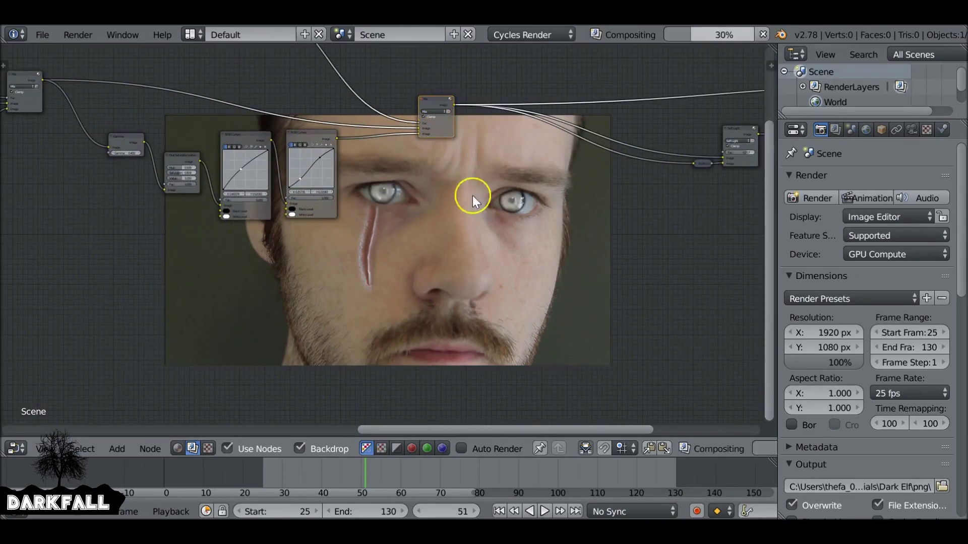
Tidy the iris colour correction chain by moving its Gamma and RGB Curves nodes closer together.
middle_click_drag(389, 223, 452, 272)
scroll(255, 177, "up", 2)
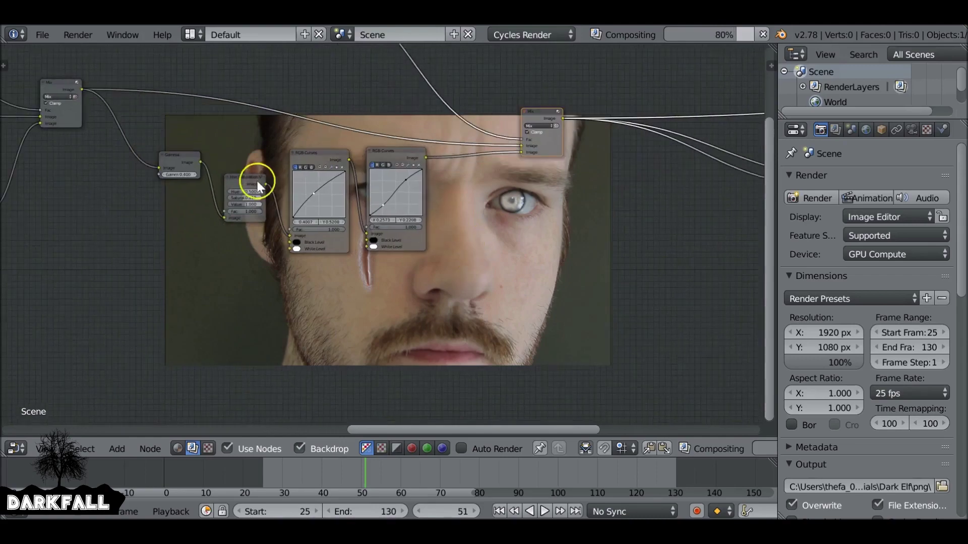
left_click_drag(129, 138, 196, 168)
left_click_drag(310, 142, 296, 140)
left_click_drag(376, 126, 359, 139)
middle_click_drag(385, 173, 298, 151)
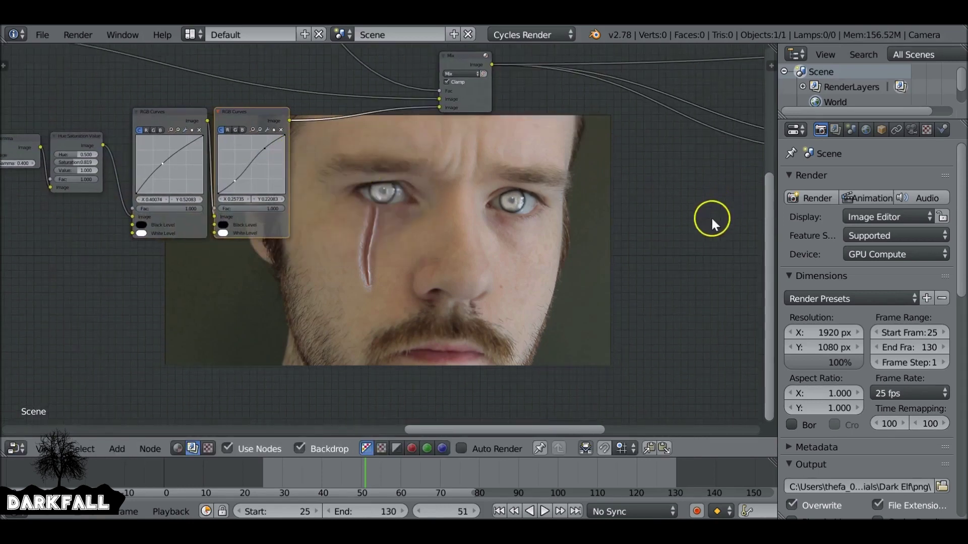
Enlarge the backdrop on the eyes with zoom 1.16 and offsets X -107 and Y -130.
key("n")
scroll(711, 288, "down", 10)
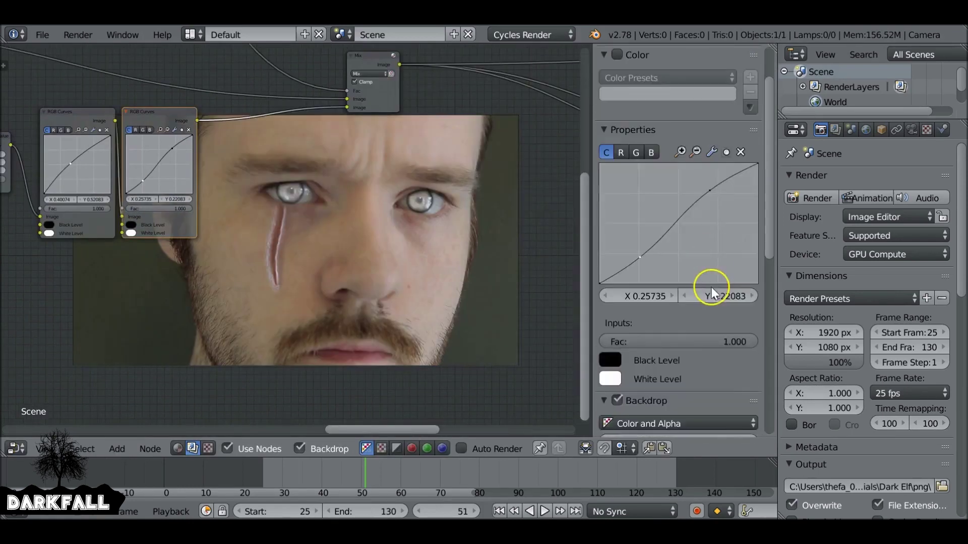
mouse_move(691, 276)
left_mouse_down()
mouse_move(726, 281)
mouse_move(697, 277)
left_mouse_up()
left_click(676, 341)
left_click(623, 408)
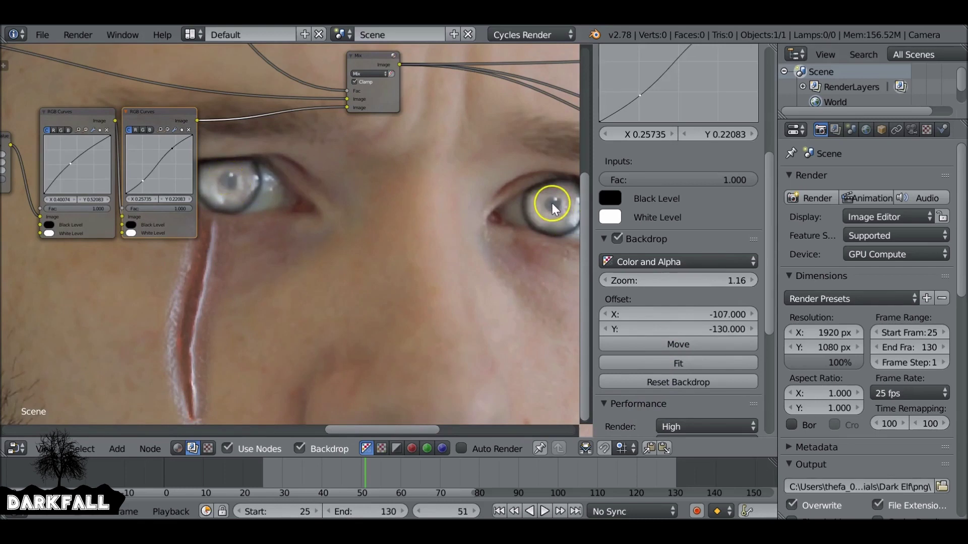
Open the eye mask node group and move Group Input and Group Output away from the mask nodes.
scroll(425, 227, "down", 2)
middle_click_drag(344, 177, 424, 323)
scroll(223, 181, "up", 2)
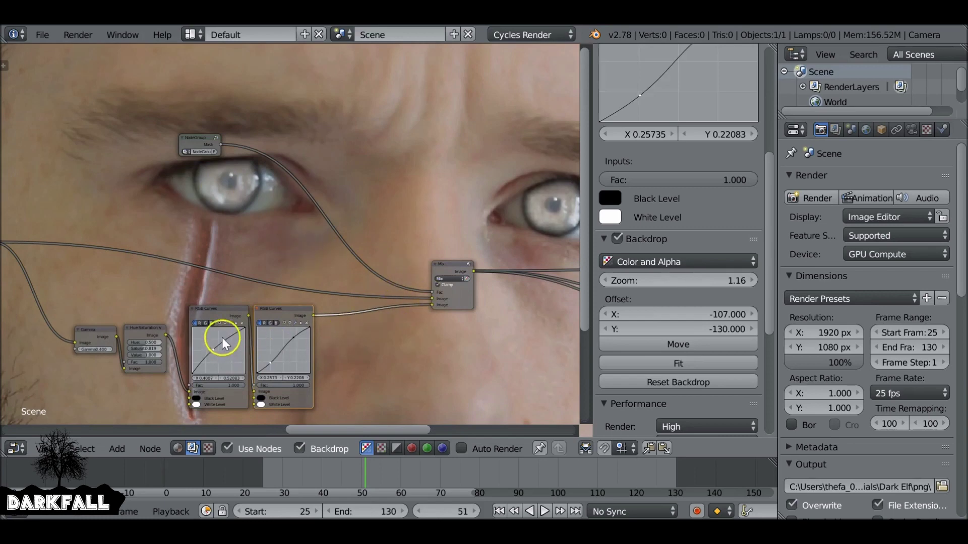
left_click_drag(194, 144, 194, 136)
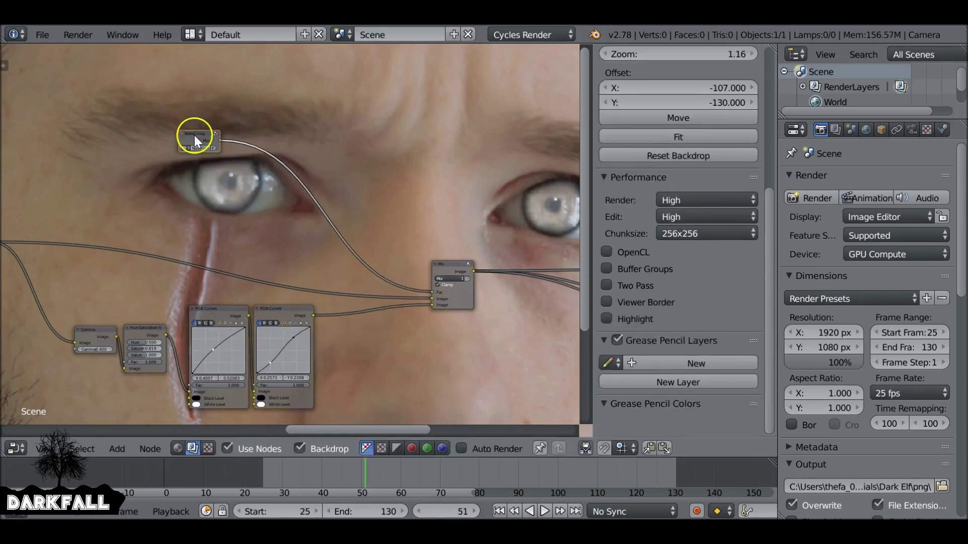
key("Tab")
middle_click_drag(262, 219, 227, 184)
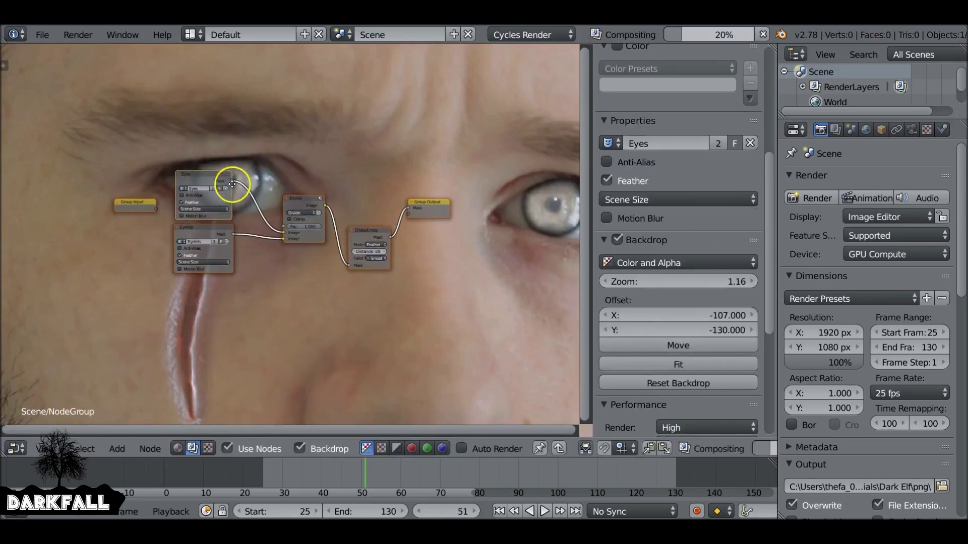
left_click_drag(147, 207, 87, 205)
left_click_drag(426, 206, 497, 214)
middle_click_drag(400, 220, 360, 184)
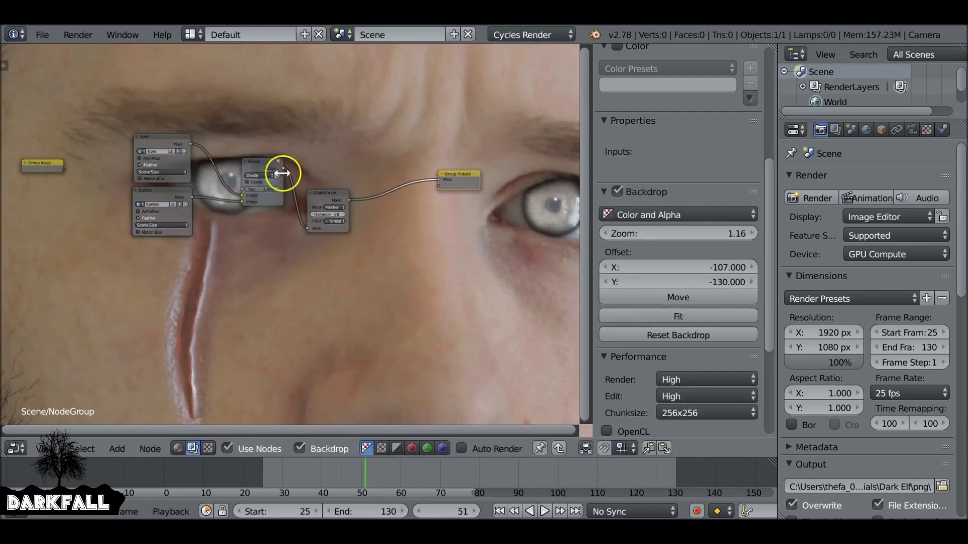
Space out the Eyes, Eyelids, Divide and Dilate/Erode nodes in the mask group, and leave the group.
left_click_drag(162, 143, 144, 120)
left_click_drag(190, 192, 160, 189)
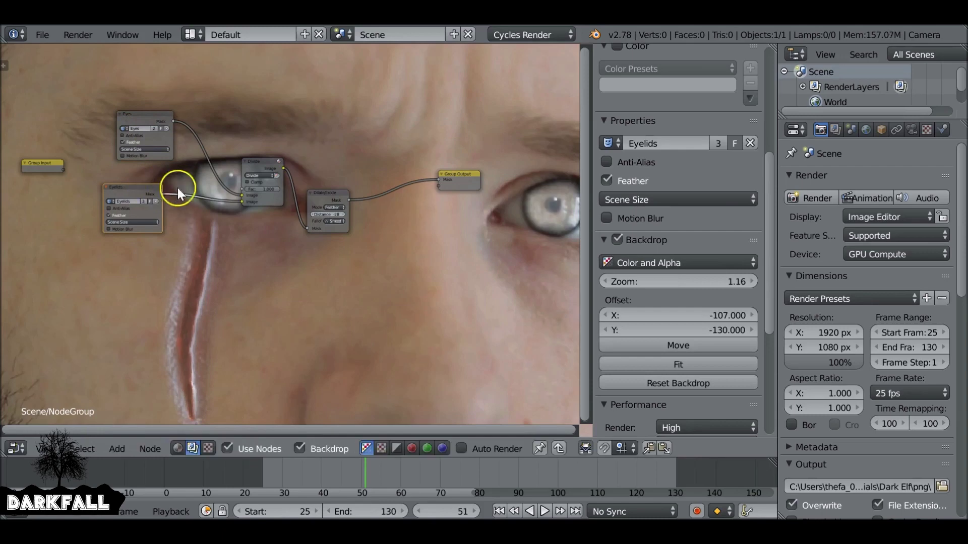
left_click_drag(273, 167, 264, 160)
left_click(330, 194)
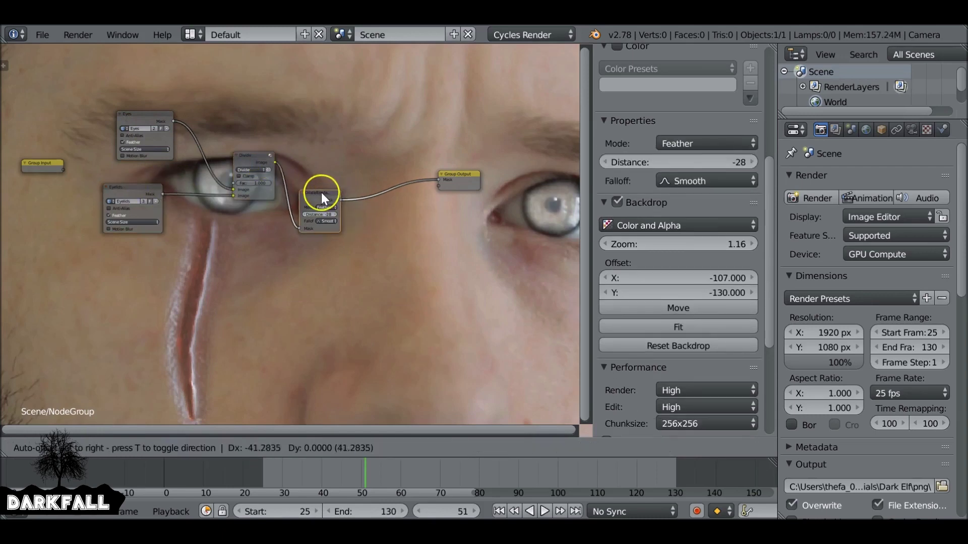
key("Tab")
Group the Gamma, Hue Saturation Value and two RGB Curves nodes, move Group Output clear of them, and leave the group.
left_click(293, 310)
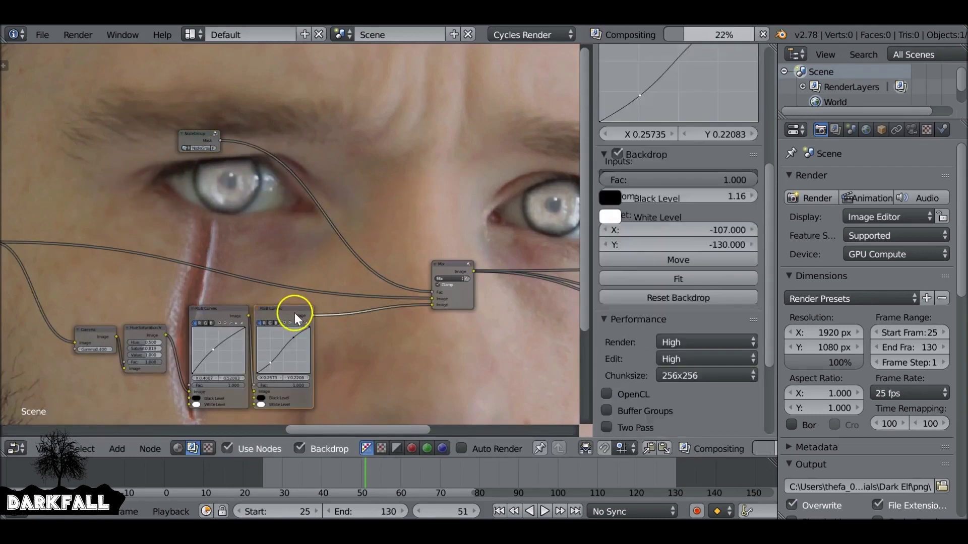
left_click(229, 309)
left_click(147, 331)
left_click(95, 331, "shift")
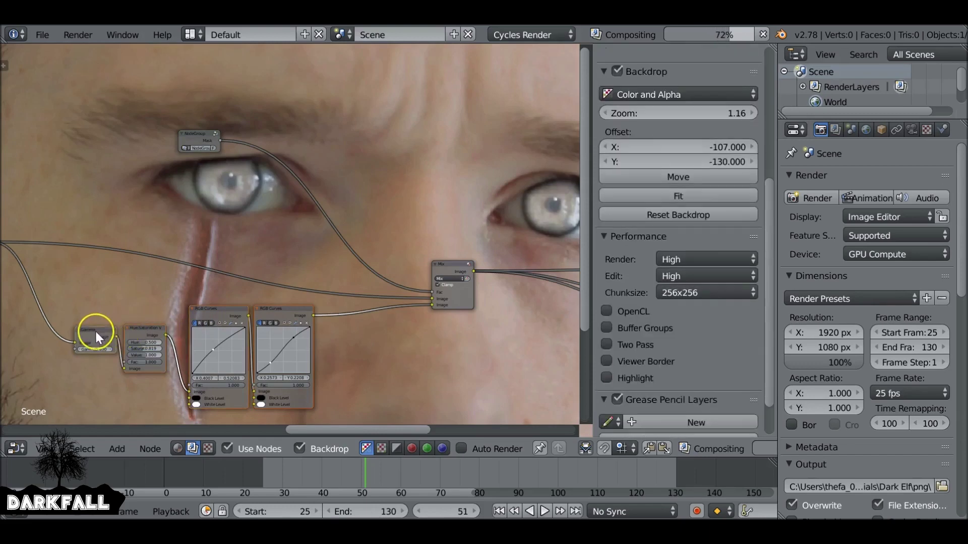
key("ctrl+g")
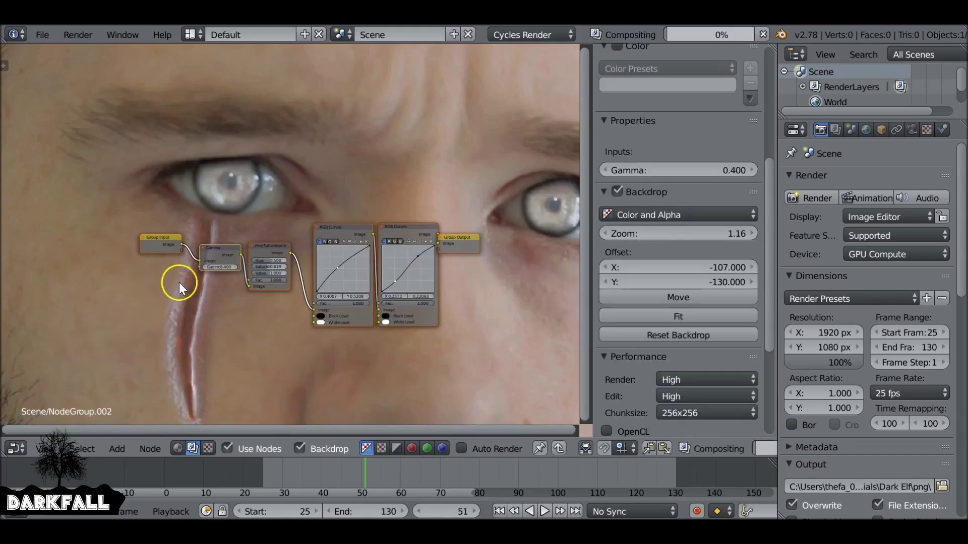
left_click_drag(465, 243, 501, 243)
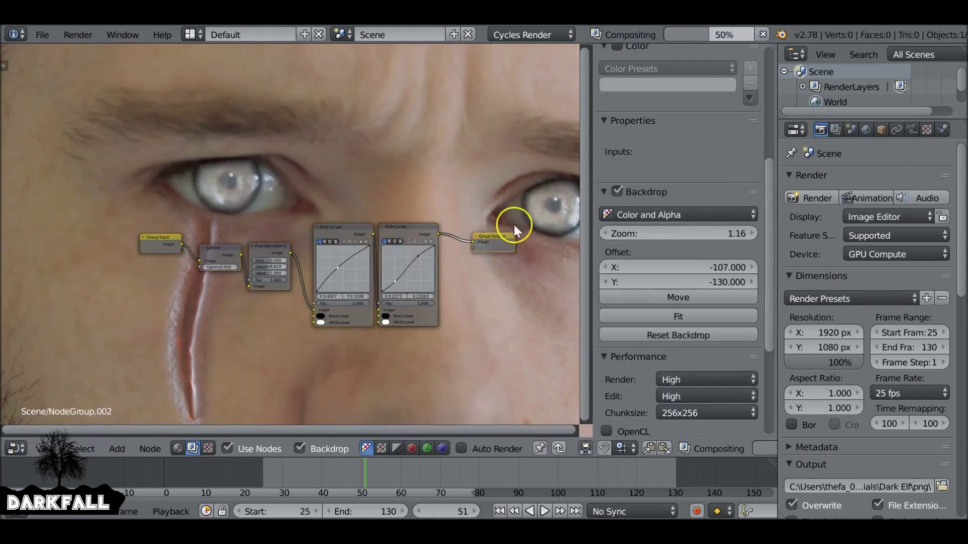
scroll(712, 177, "up", 10)
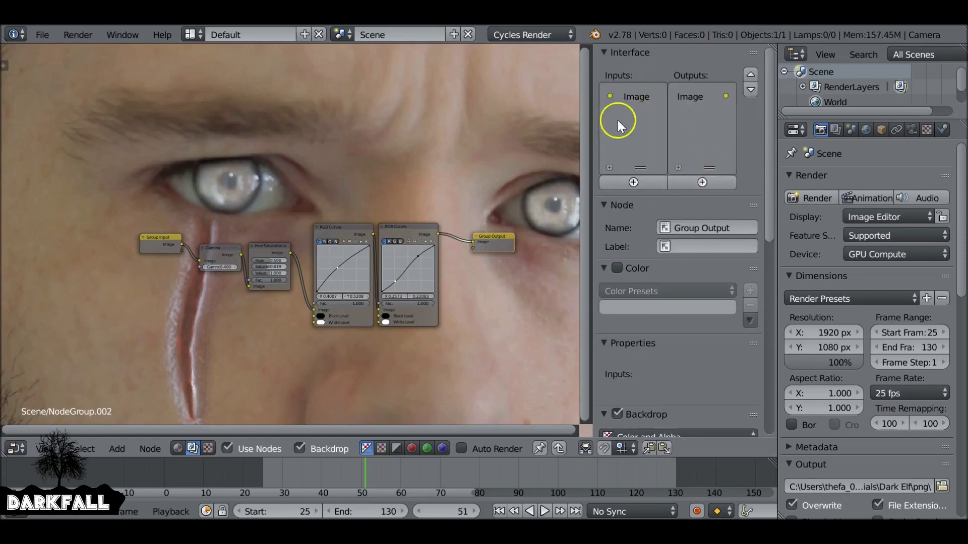
key("Tab")
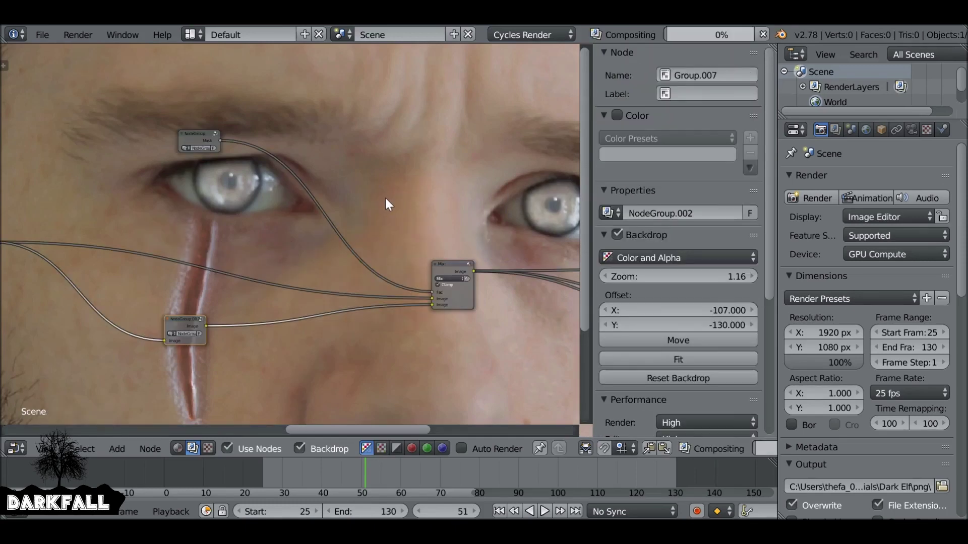
Preview the Eyes and Eyelids masks inside the eye mask group, moving the Viewer node clear of the others.
left_click(192, 135)
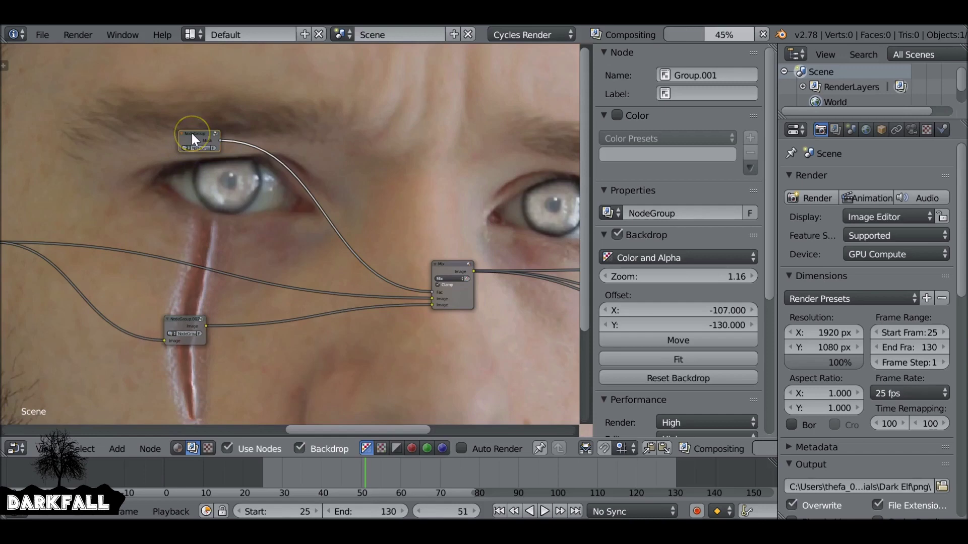
key("Tab")
left_click_drag(136, 112, 116, 113)
left_click(129, 117, "ctrl+shift")
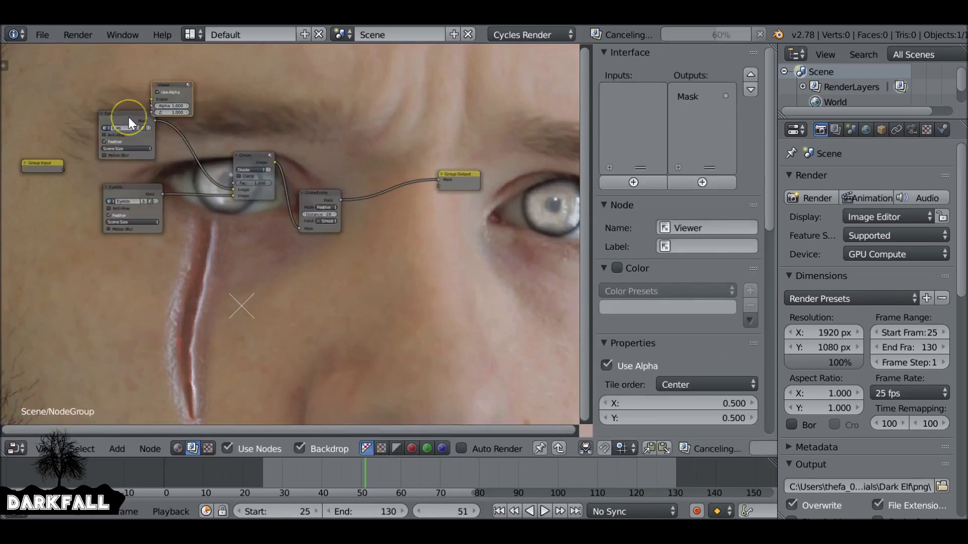
left_click(146, 192, "ctrl+shift")
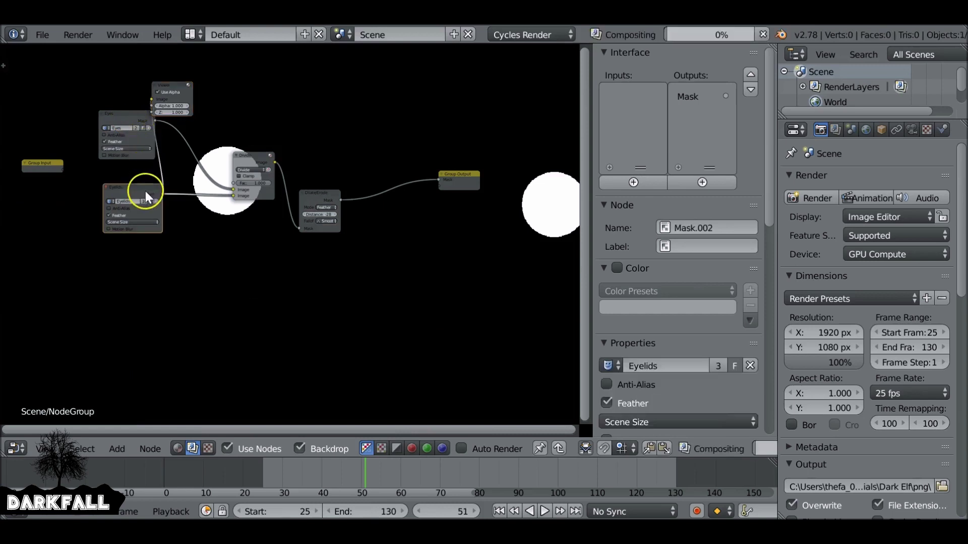
left_click_drag(176, 86, 525, 102)
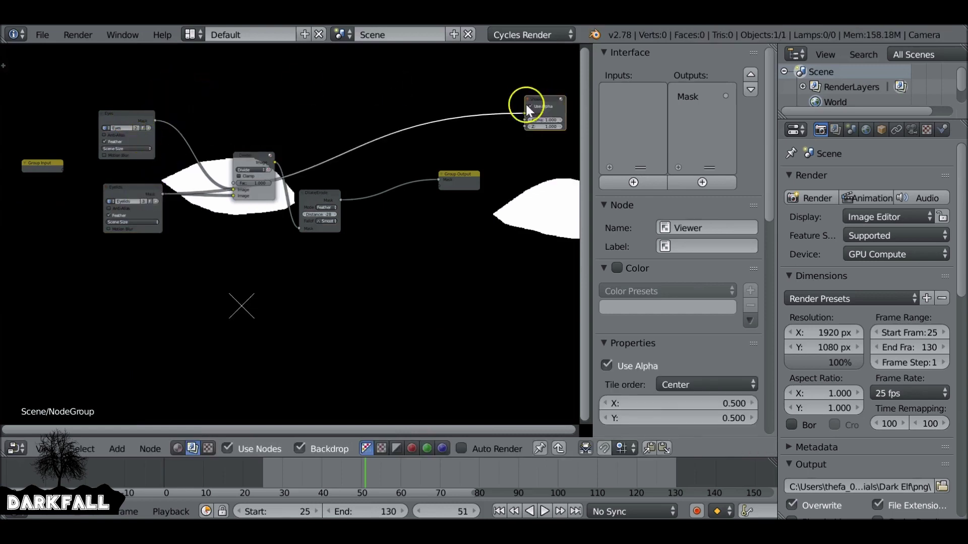
Preview the Divide and Dilate/Erode results, moving both nodes closer to the mask nodes.
left_click(251, 158, "ctrl+shift")
left_click_drag(252, 156, 220, 138)
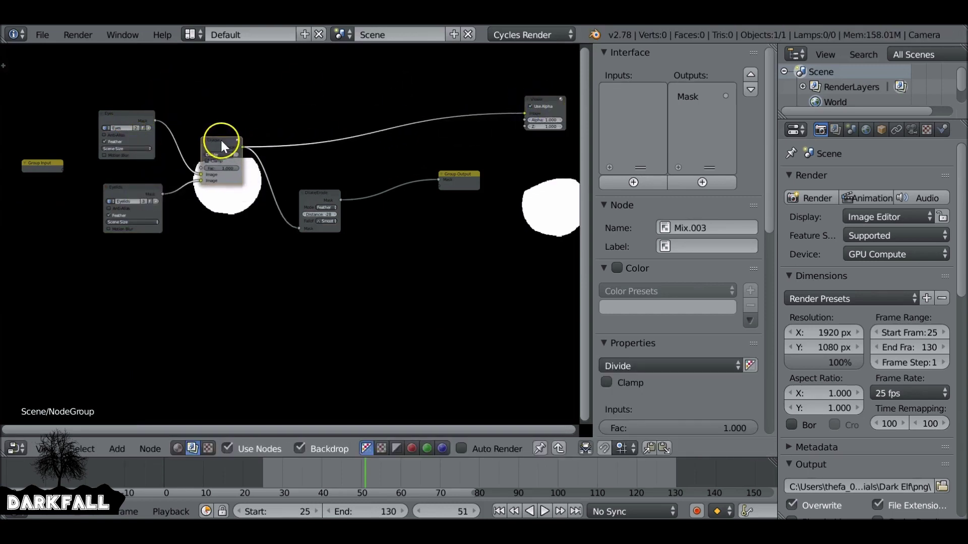
scroll(264, 175, "up", 2)
left_click(325, 224, "ctrl+shift")
left_click_drag(325, 223, 280, 180)
middle_click_drag(280, 180, 277, 228)
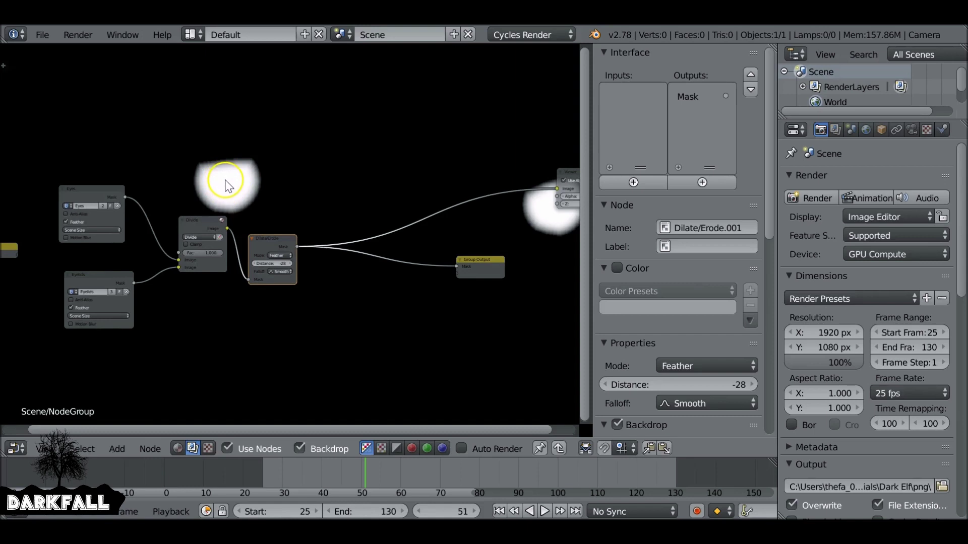
middle_click_drag(217, 180, 248, 170)
Preview the Eyes mask alone and insert a duplicate of the Dilate/Erode node between it and the Viewer.
left_click(119, 182, "ctrl+shift")
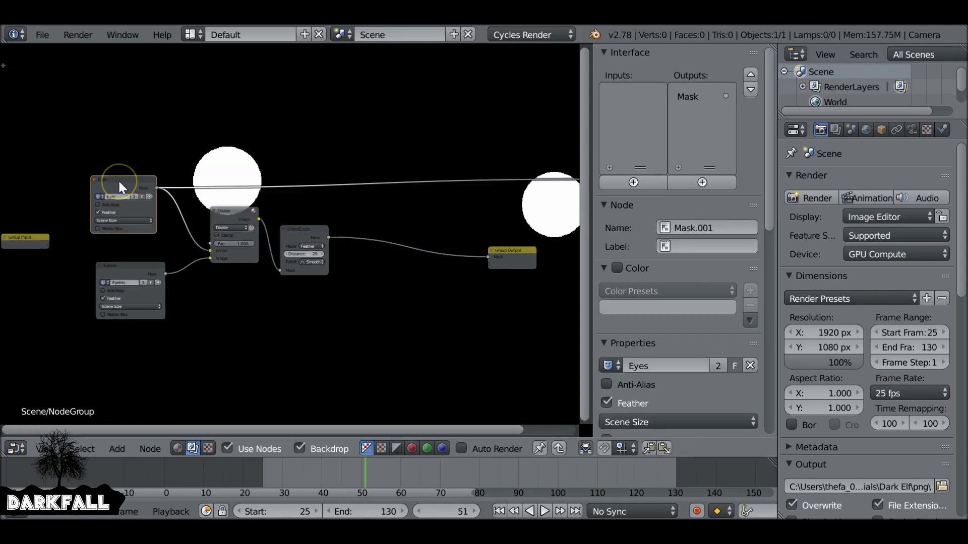
left_click_drag(118, 179, 114, 157)
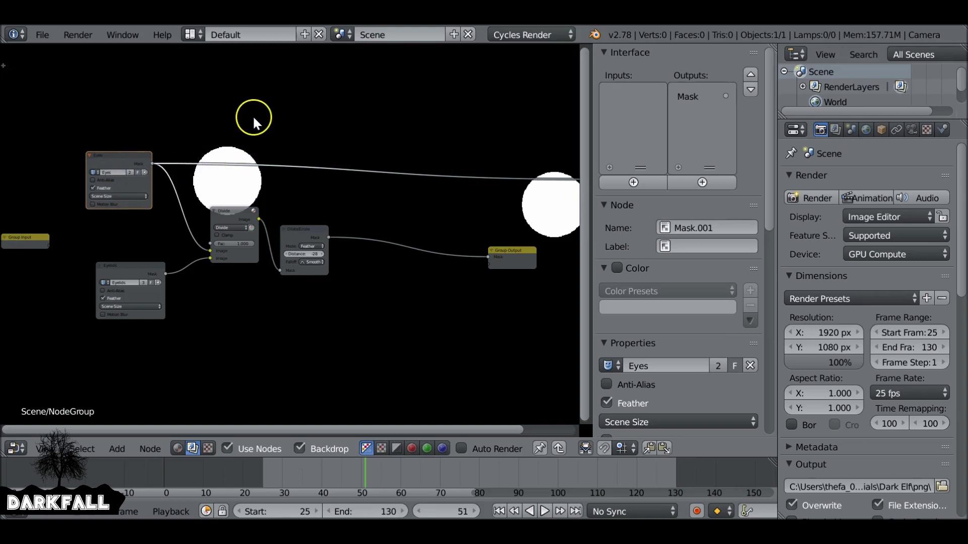
left_click(311, 233)
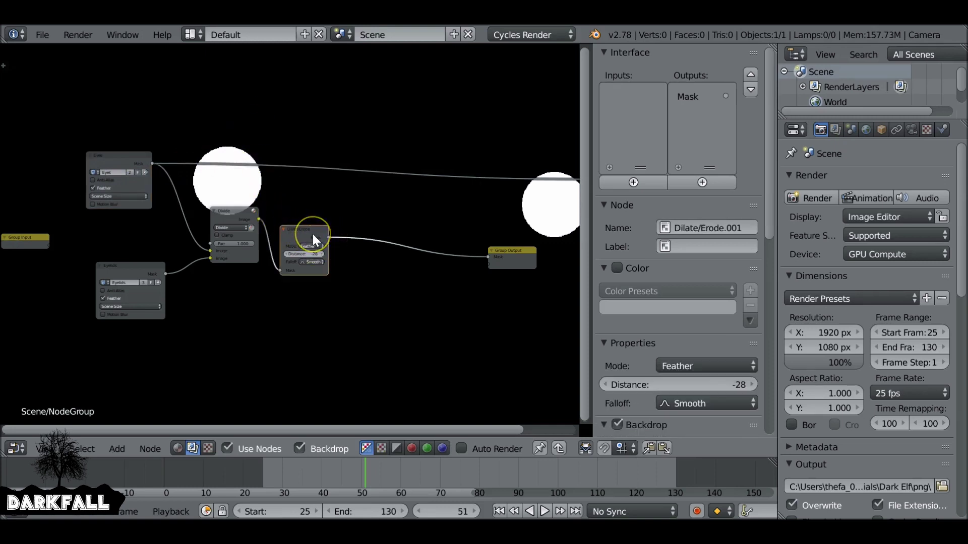
key("shift+d")
left_click(290, 141)
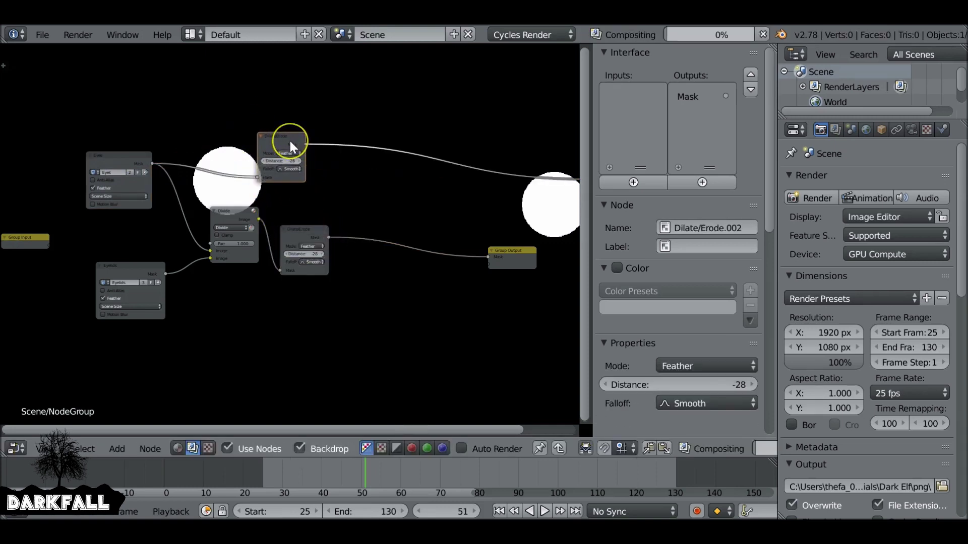
Switch the duplicated Dilate/Erode node to Step mode, reset its distance to 0 and lower it to -1.
middle_click_drag(289, 140, 337, 193, "ctrl")
left_click(336, 181)
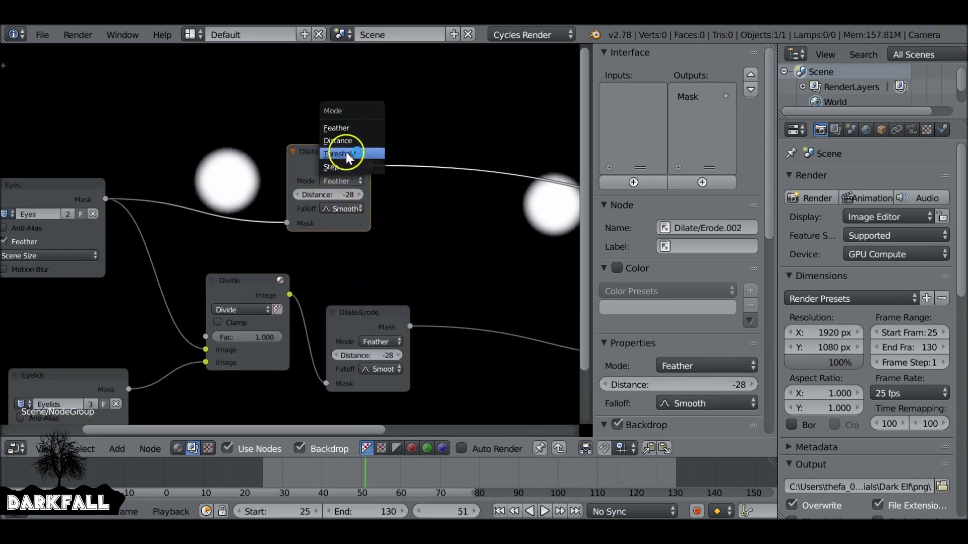
left_click(355, 163)
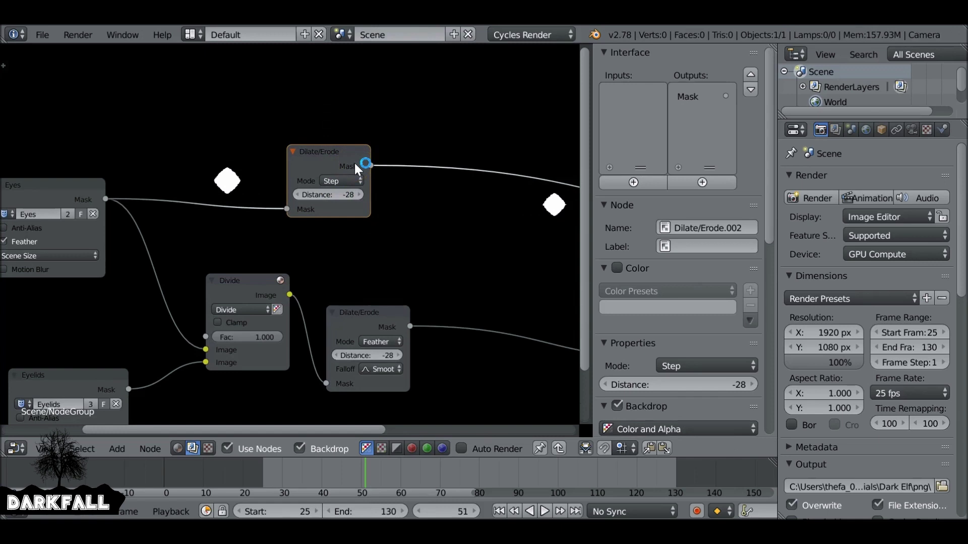
left_click_drag(340, 160, 338, 141)
left_click(335, 178)
type("0")
key("Return")
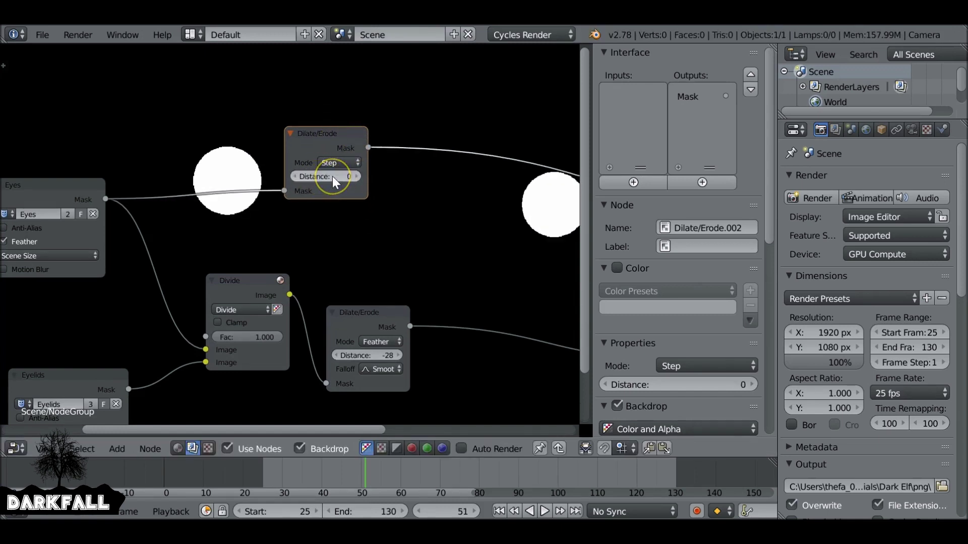
left_click(294, 176)
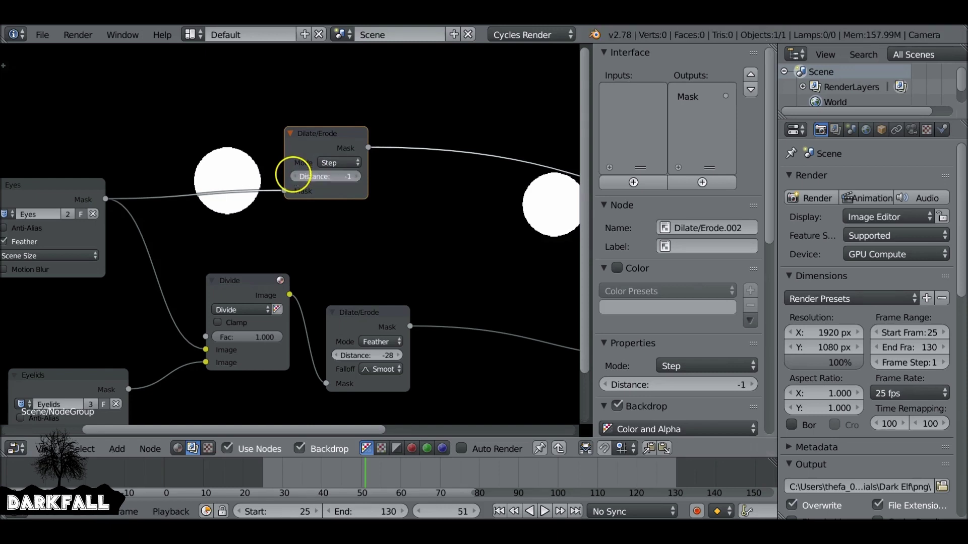
Lower the Step-mode Dilate/Erode node's distance to -25 and move the node closer to the Eyes mask.
left_click(292, 176)
left_click(293, 176)
left_click(292, 176)
left_click(293, 176)
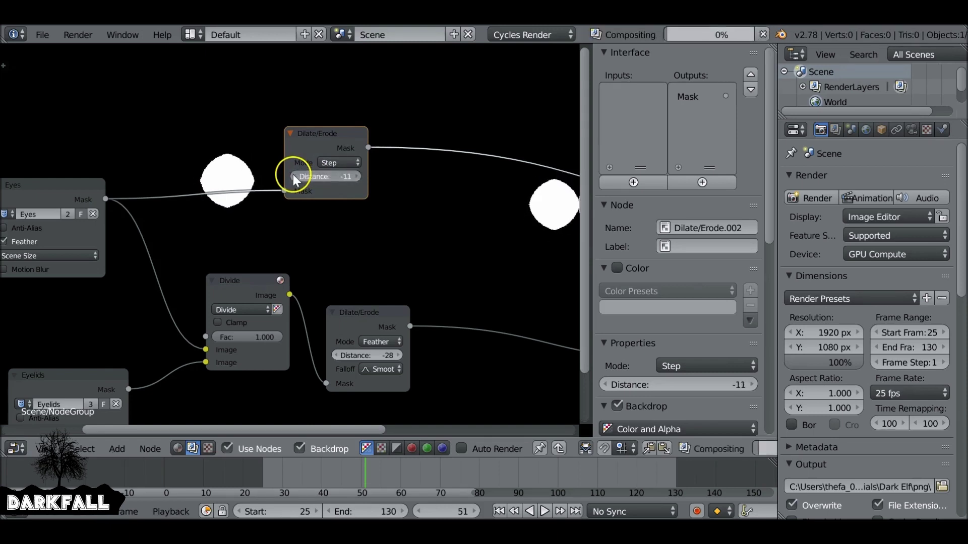
left_click(293, 176)
left_click(292, 176)
left_click(292, 176)
left_click(293, 176)
left_click(292, 176)
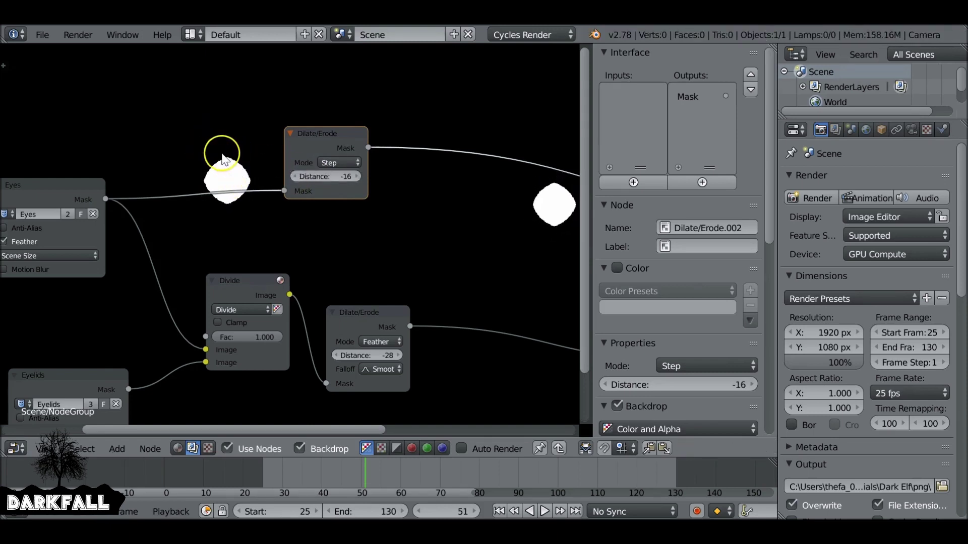
left_click_drag(318, 177, 303, 177)
left_click_drag(313, 140, 292, 133)
Insert a duplicate of the Step-mode Dilate/Erode node between it and the Viewer, with its distance reset to 0.
key("shift+d")
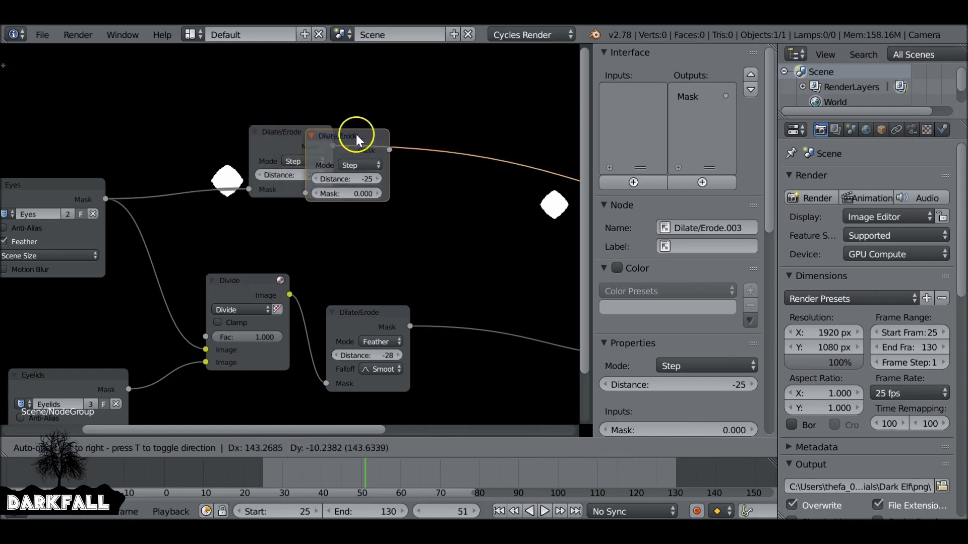
left_click(404, 126)
left_click(432, 170)
type("0")
key("Return")
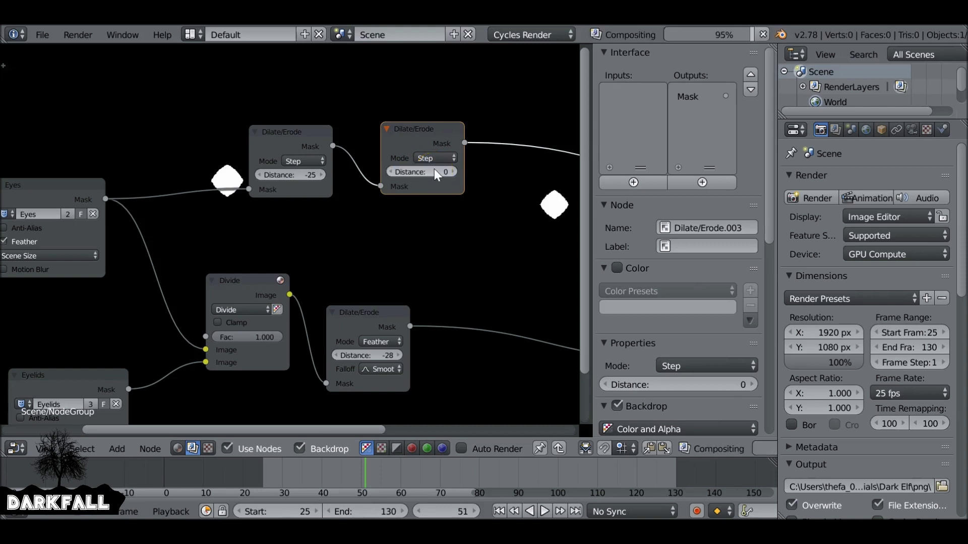
Switch the new Dilate/Erode node to Feather mode with a distance of 14.
left_click(425, 159)
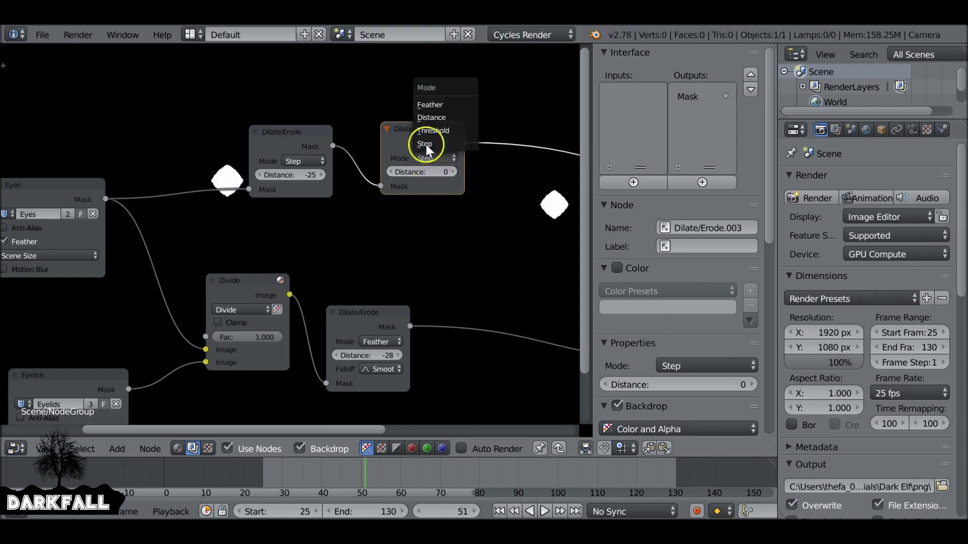
left_click(434, 105)
middle_click_drag(428, 115, 420, 177)
left_click_drag(422, 234, 439, 227)
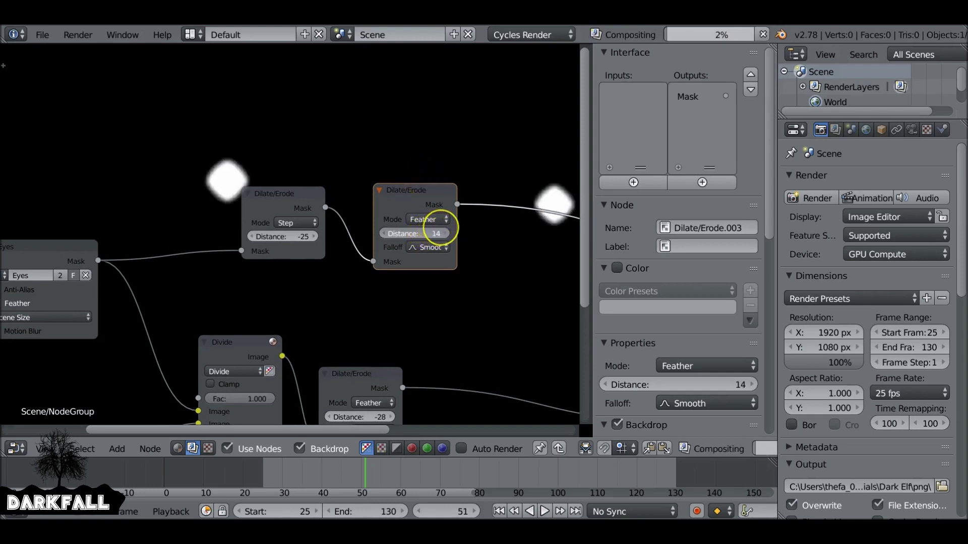
Spread the Step and Feather Dilate/Erode nodes apart and preview the Step one.
left_click_drag(423, 191, 461, 187)
left_click_drag(299, 188, 249, 197)
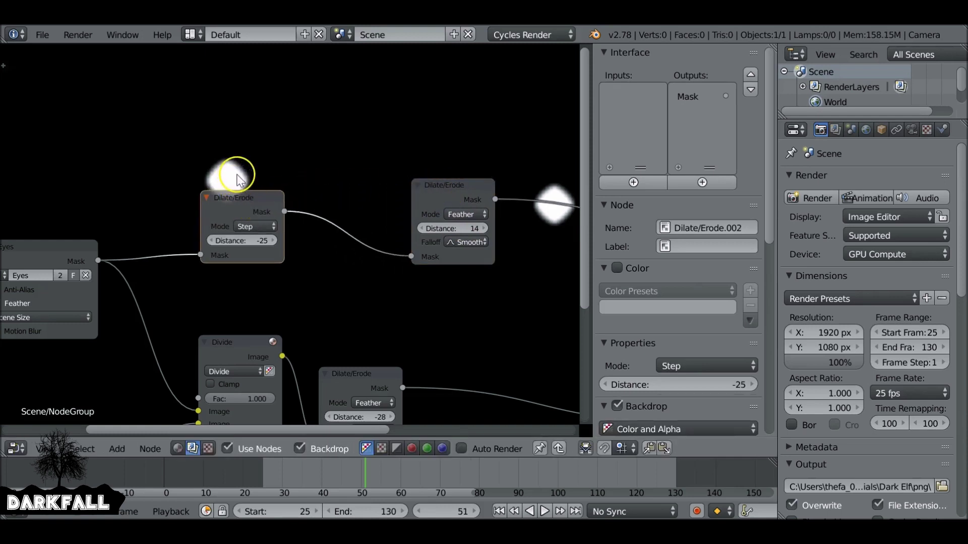
left_click(255, 199, "ctrl+shift")
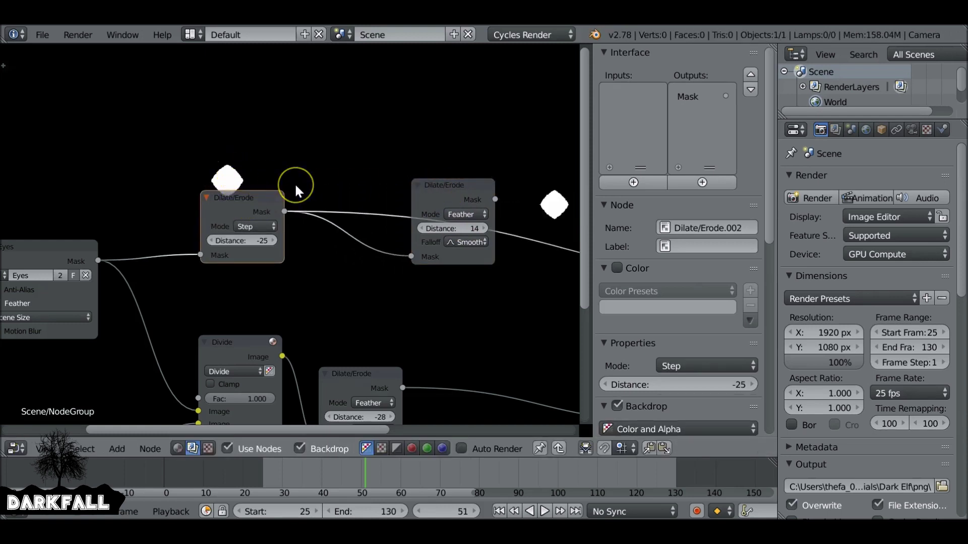
Insert a Blur node between the Step and Feather Dilate/Erode nodes and tidy the spacing of the chain.
key("shift+a")
mouse_move(296, 187)
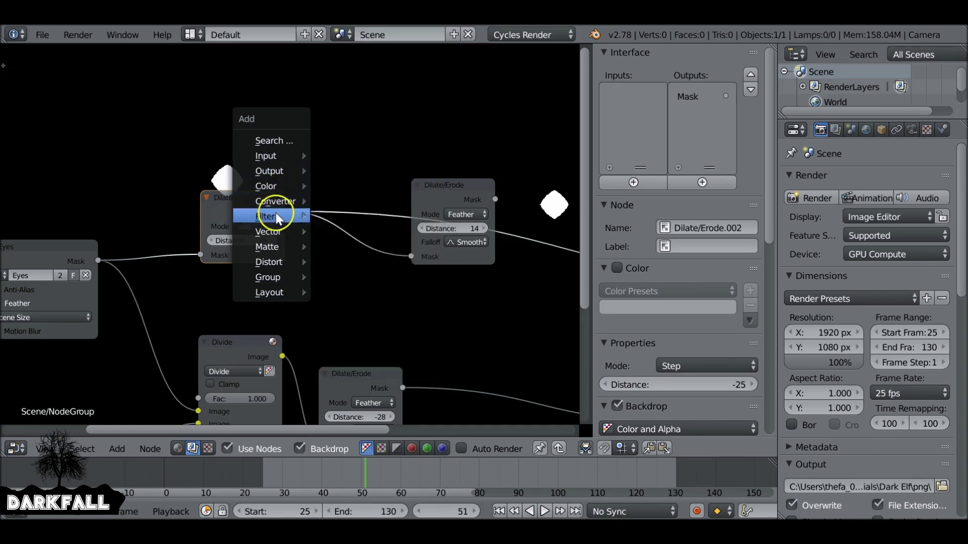
mouse_move(272, 215)
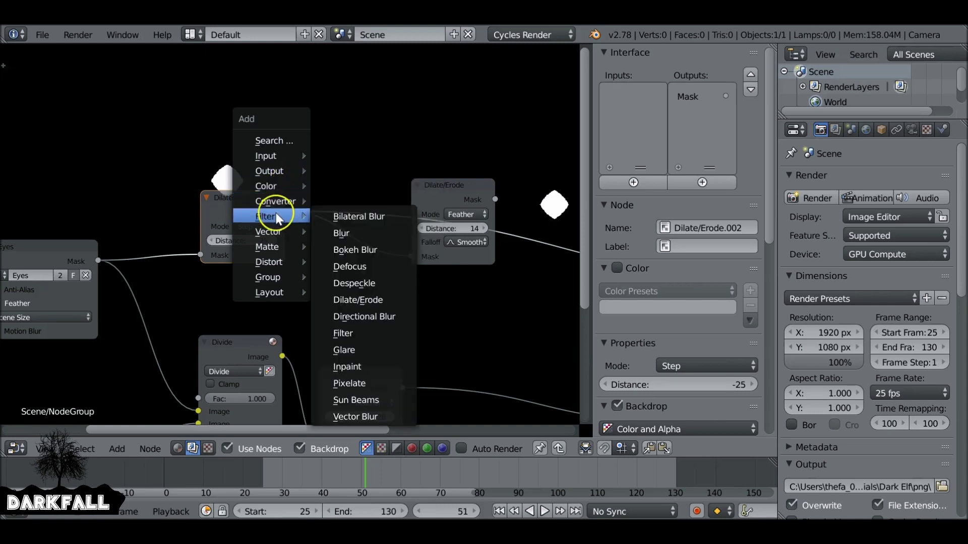
left_click(371, 234)
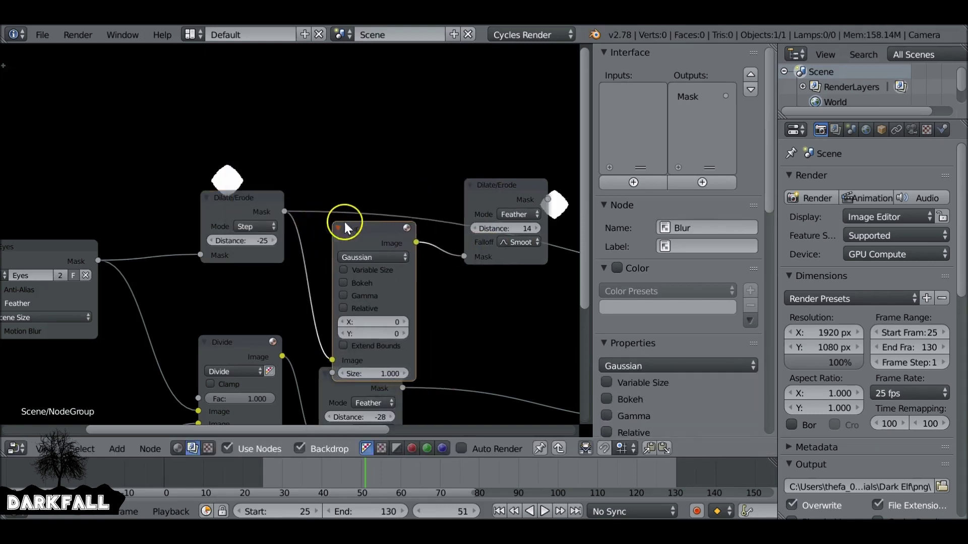
left_click(364, 161)
mouse_move(479, 195)
left_mouse_down()
mouse_move(451, 201)
mouse_move(463, 198)
left_mouse_up()
middle_click_drag(365, 185, 379, 213)
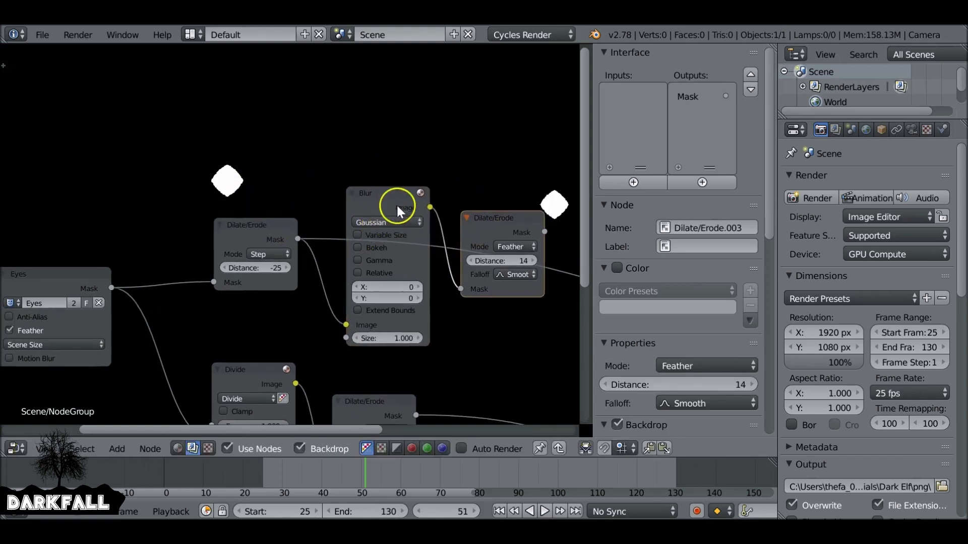
Preview the Blur node and set its X and Y blur to 30.
left_click(400, 198)
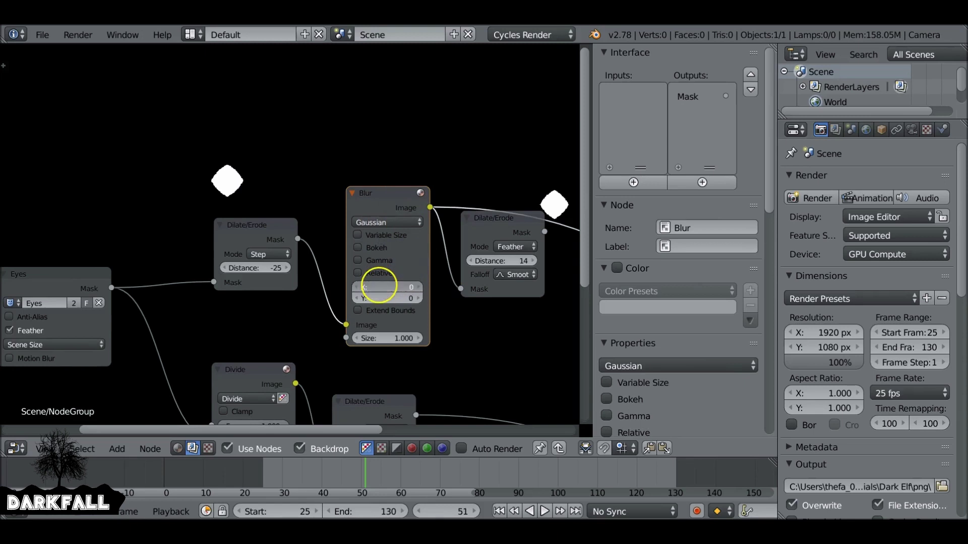
type("30")
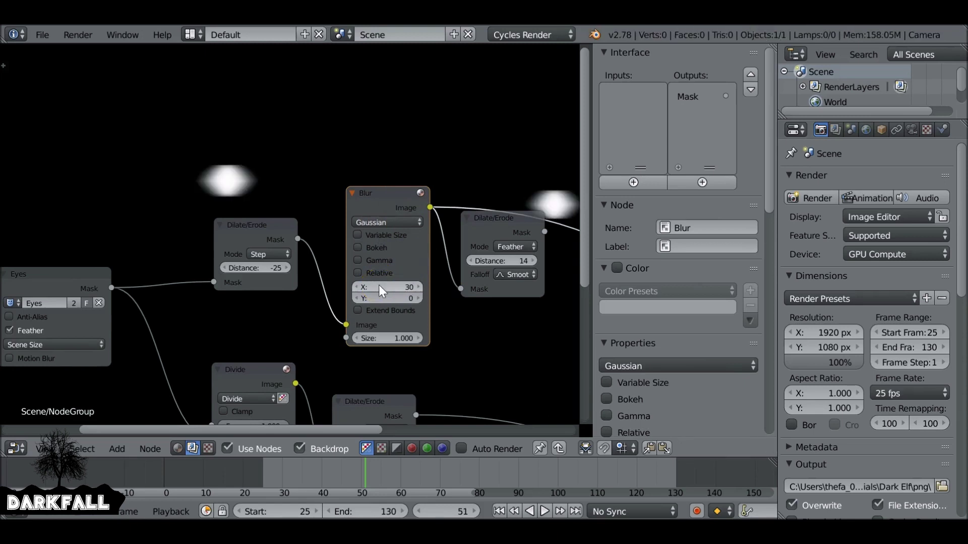
left_click(380, 299)
type("30")
key("Return")
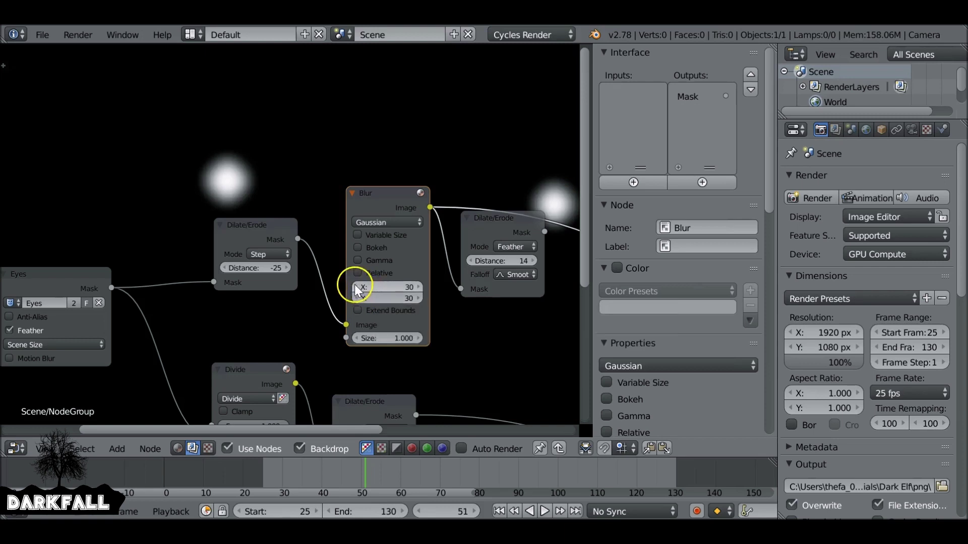
Reduce the Blur node's X and Y values to 25.
left_click(356, 287)
left_click(356, 287)
left_click(356, 287)
left_click(382, 286)
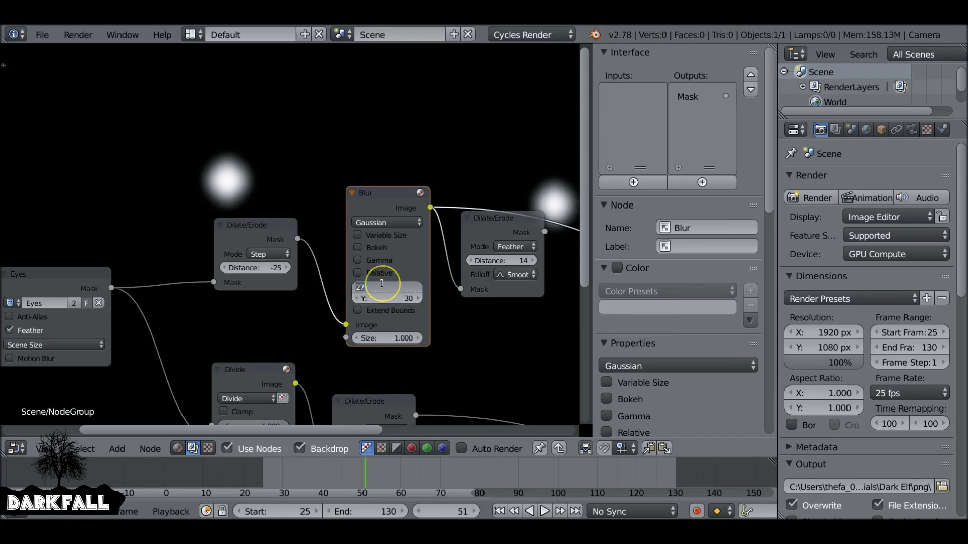
type("25")
key("Return")
left_click(389, 297)
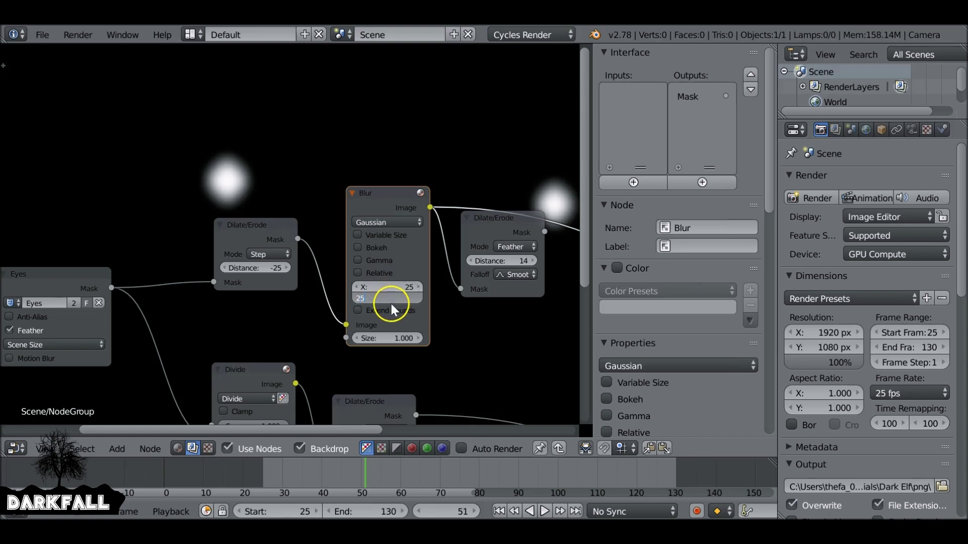
key("Return")
Preview the Step Dilate/Erode, Blur and Feather Dilate/Erode results one after another.
left_click(275, 224, "ctrl+shift")
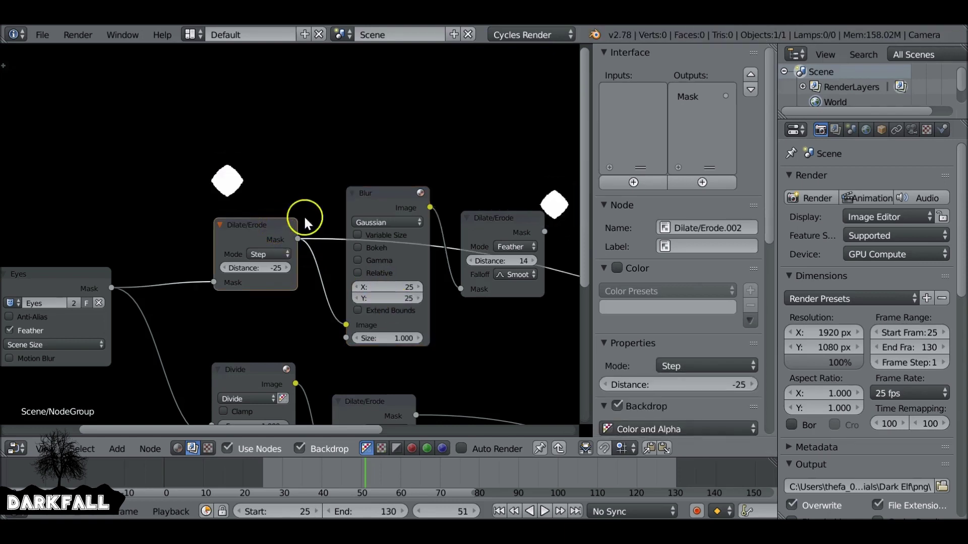
left_click(371, 192, "ctrl+shift")
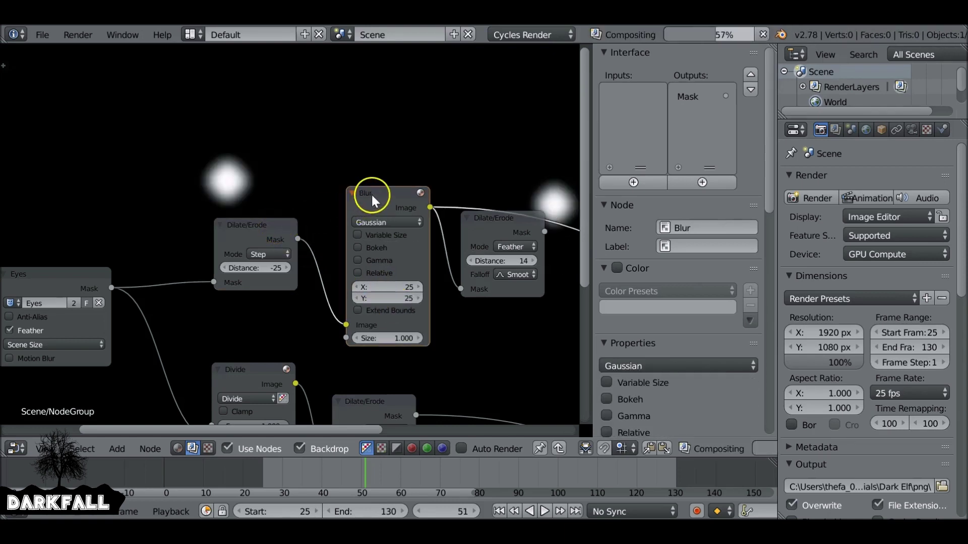
left_click(498, 218, "ctrl+shift")
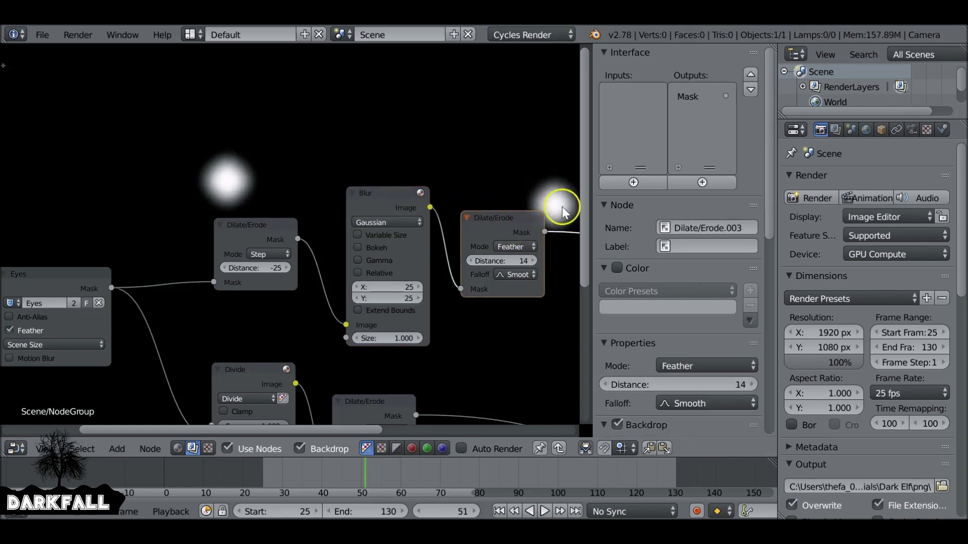
Try a slightly lower distance on the Step Dilate/Erode node, and return it to -25.
left_click(225, 268)
left_click(225, 269)
left_click(289, 266)
left_click(289, 266)
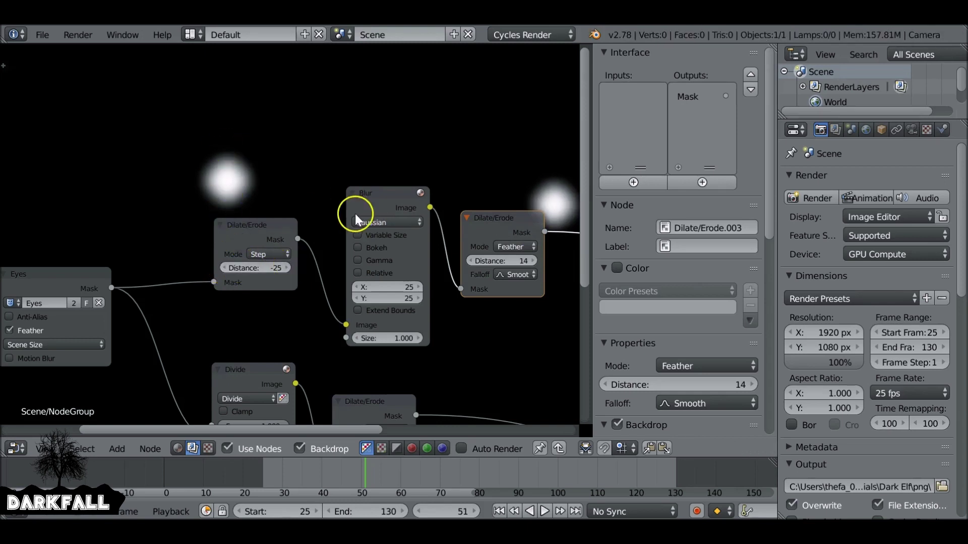
Move the Group Output node farther from the mask nodes and shift the Dilate/Erode node away from Divide.
scroll(382, 285, "down", 4)
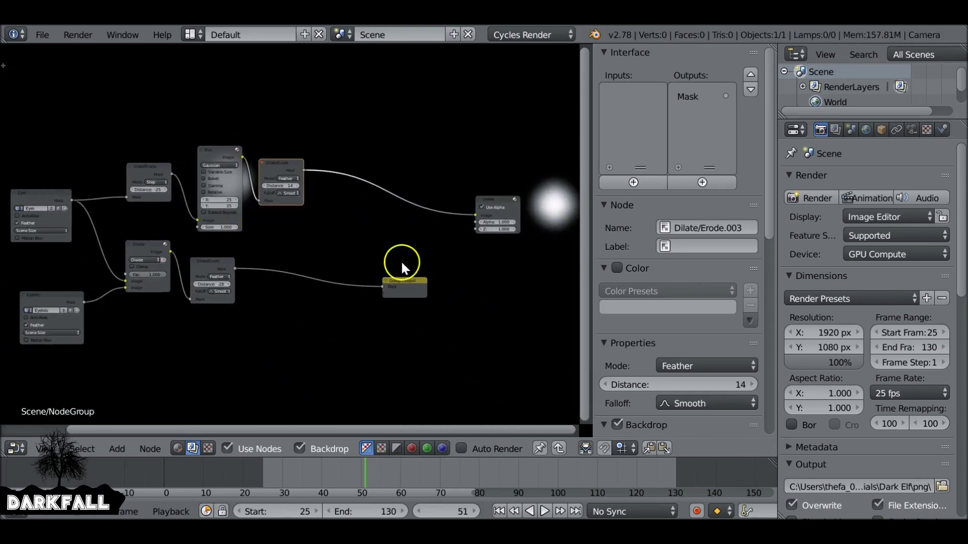
left_click(403, 280)
scroll(352, 263, "left", 3, "ctrl")
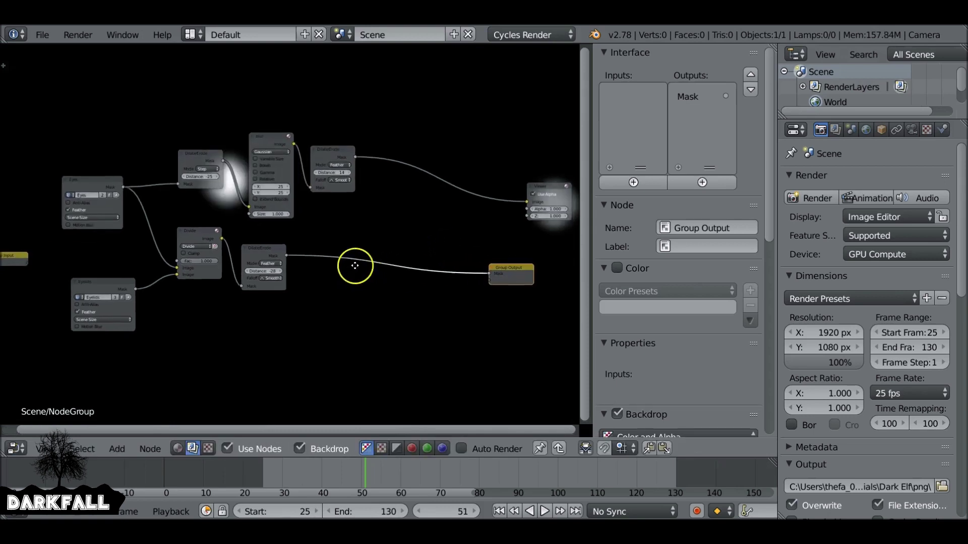
left_click(210, 232)
left_click_drag(265, 250, 275, 250)
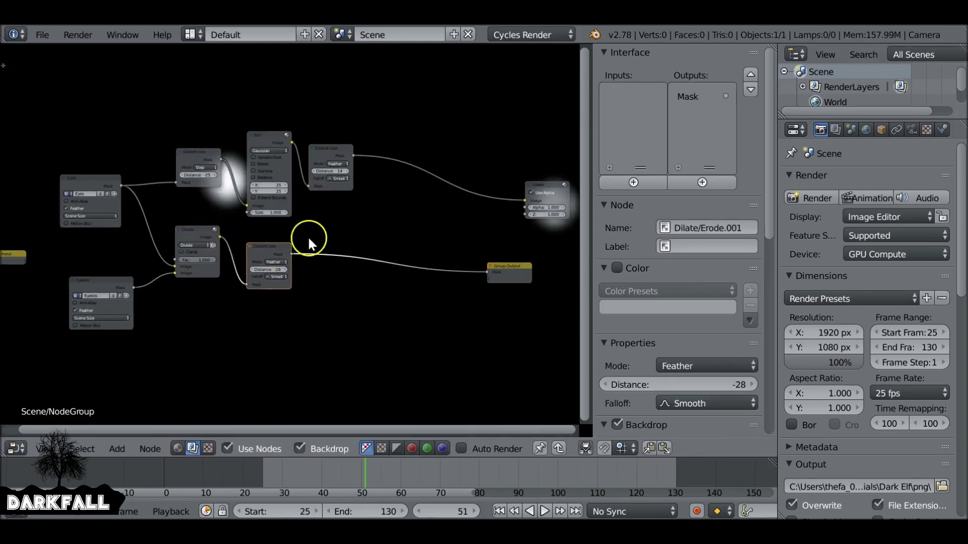
Insert a Mix node before the Viewer and connect the -28 Dilate/Erode mask to its second image input.
key("shift+a")
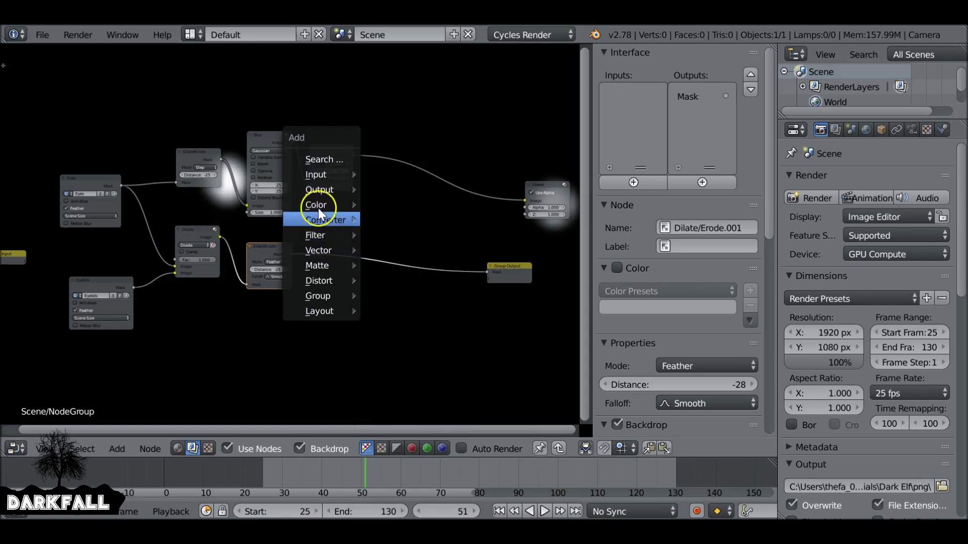
mouse_move(319, 204)
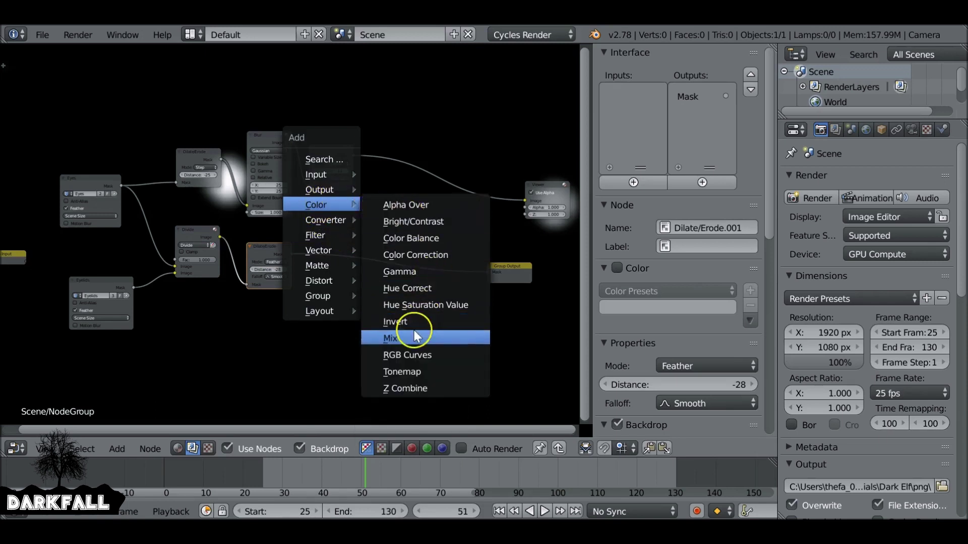
left_click(399, 338)
left_click(393, 146)
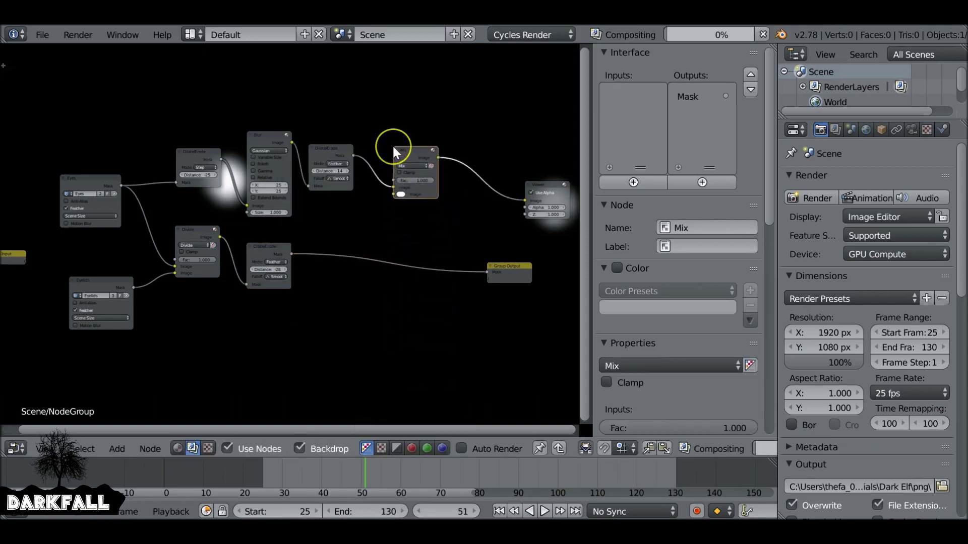
left_click_drag(292, 254, 401, 193)
left_click_drag(412, 152, 419, 180)
middle_click_drag(418, 180, 331, 274)
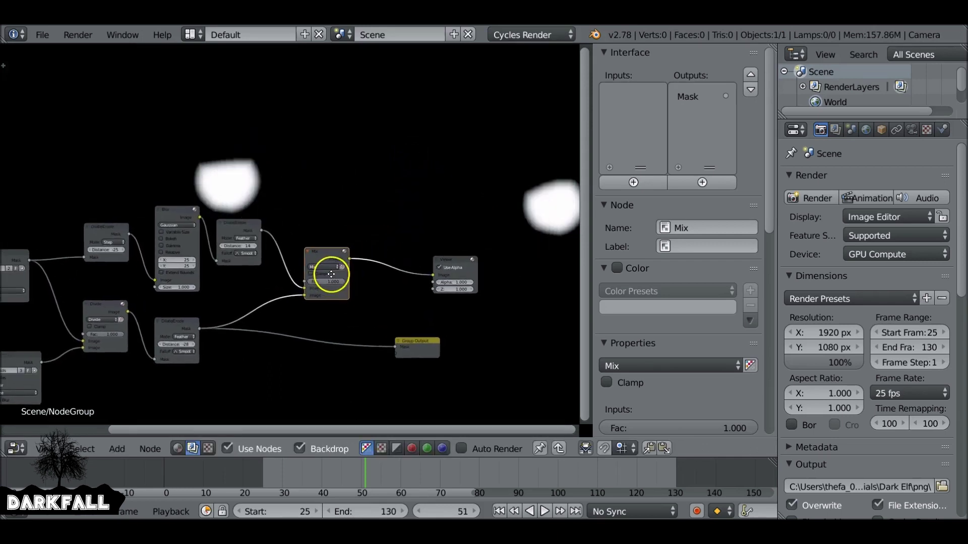
Preview and compare the two Feather Dilate/Erode masks that feed the Mix node.
scroll(329, 263, "up", 1)
left_click(227, 229, "ctrl+shift")
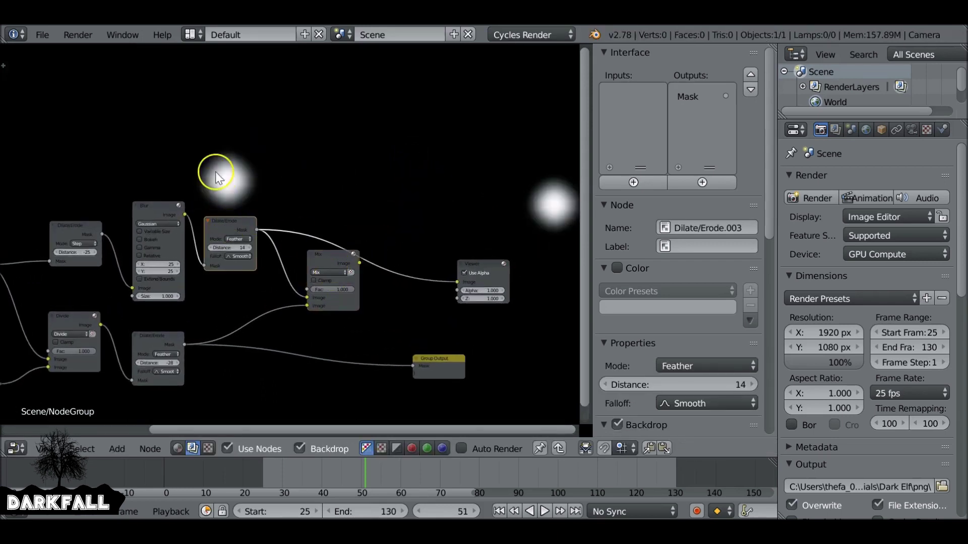
left_click(166, 340, "ctrl+shift")
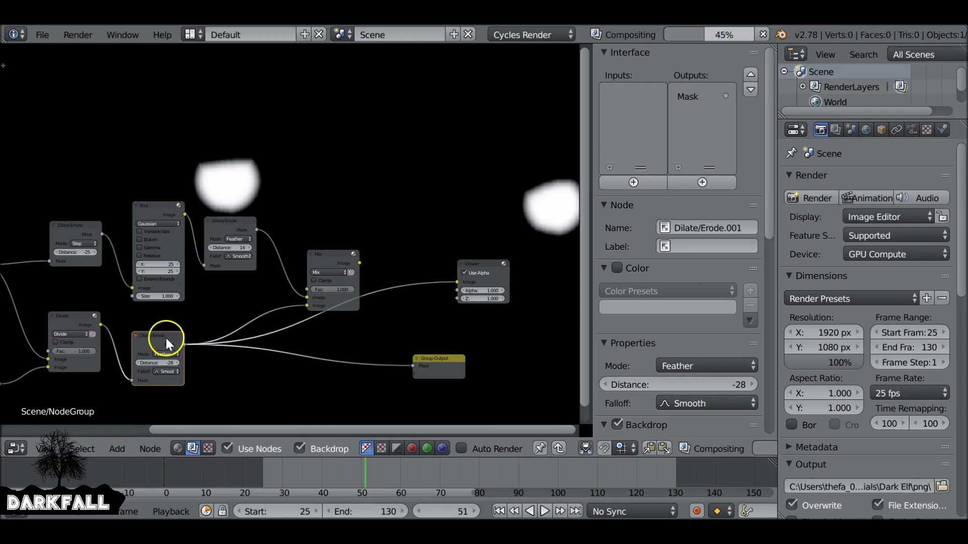
left_click(239, 225, "ctrl+shift")
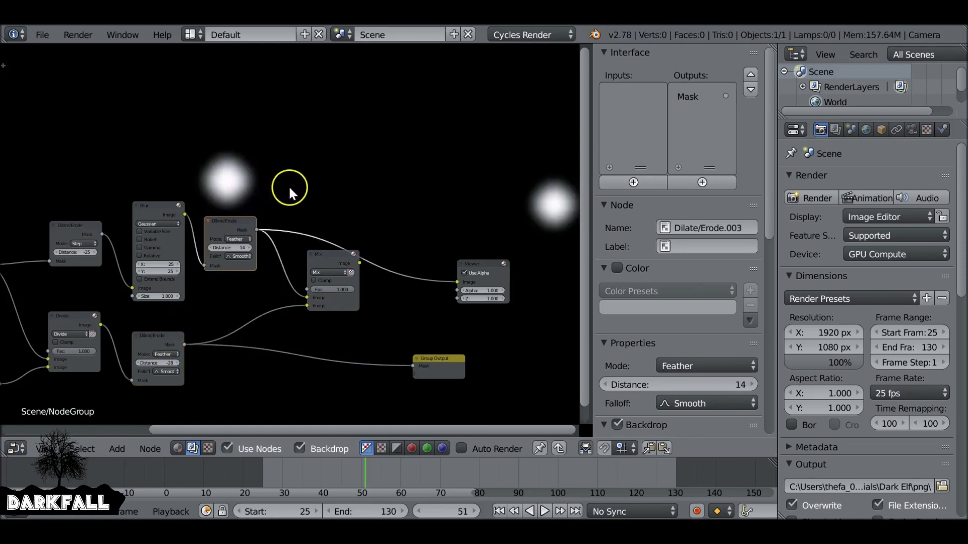
Insert an Invert node between the upper Feather Dilate/Erode node and Mix, and preview the Mix result.
key("shift+a")
mouse_move(282, 188)
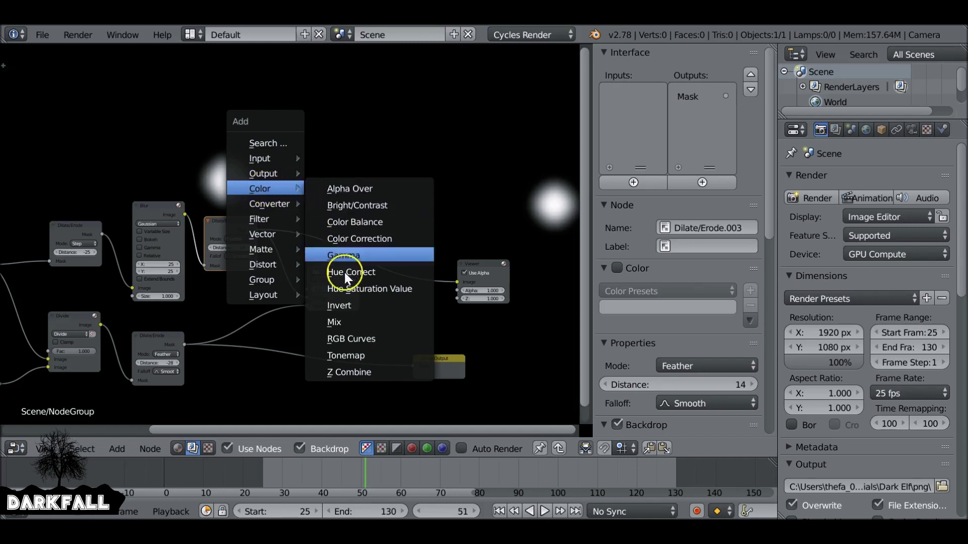
left_click(377, 305)
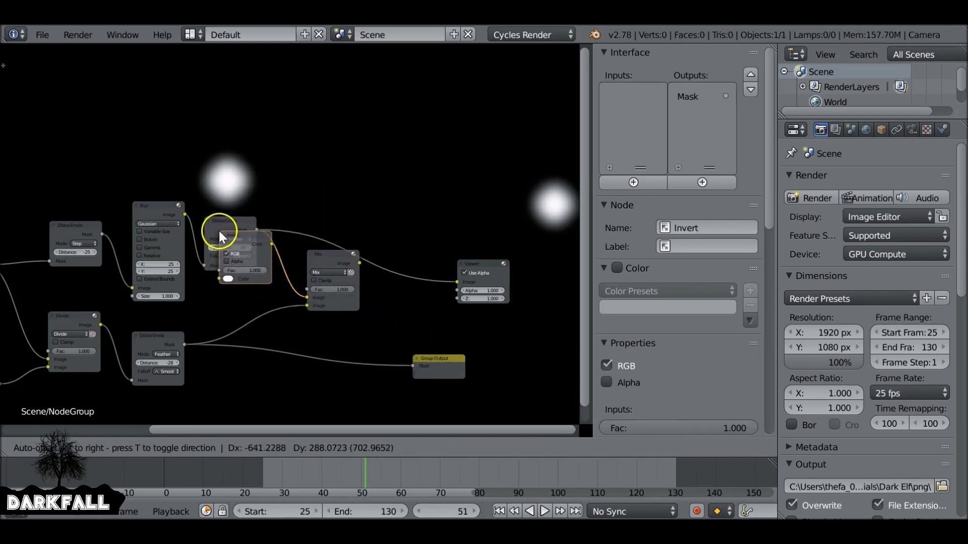
left_click(247, 241)
scroll(262, 246, "up", 2)
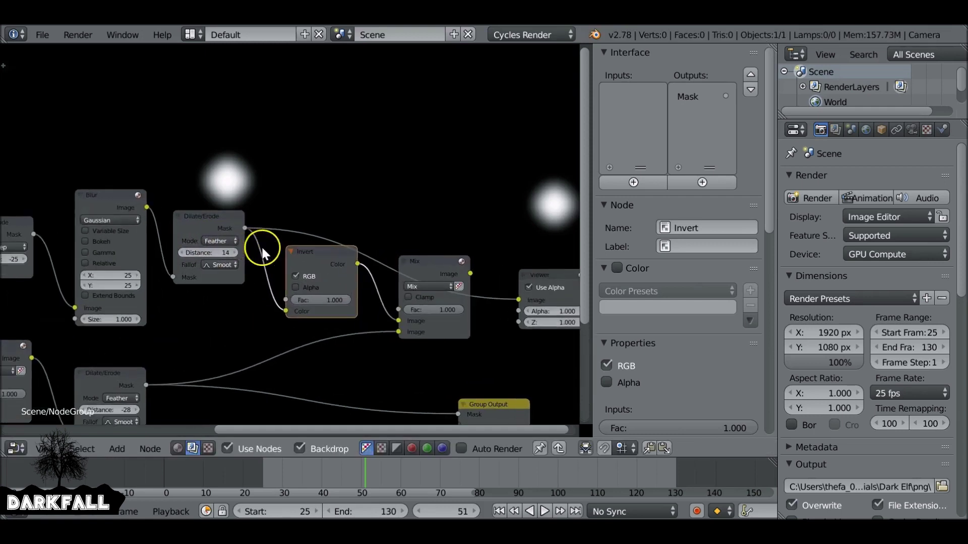
middle_click_drag(261, 246, 237, 216)
left_click(415, 246)
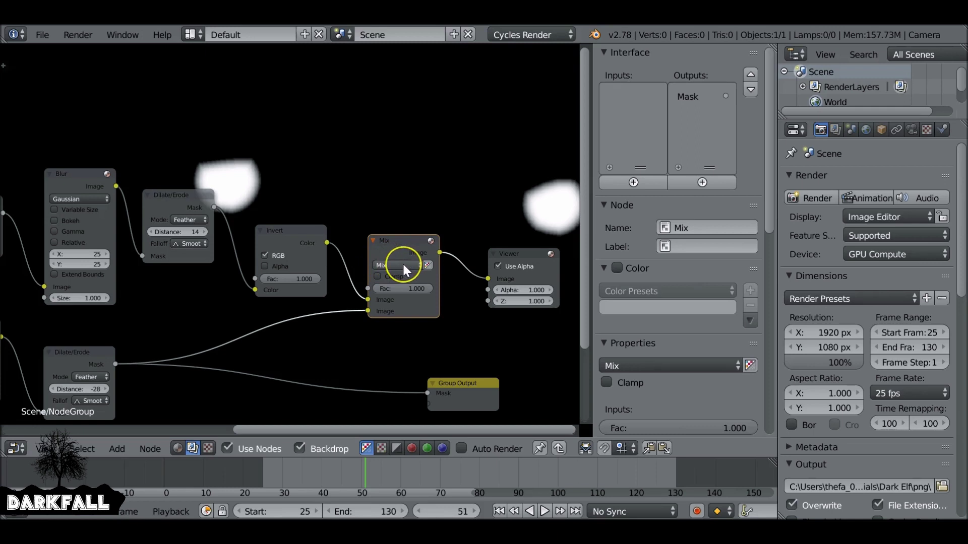
Set the Mix node's blend type to Multiply and space the Group Output, Viewer and Multiply nodes farther from Invert.
left_click(403, 265)
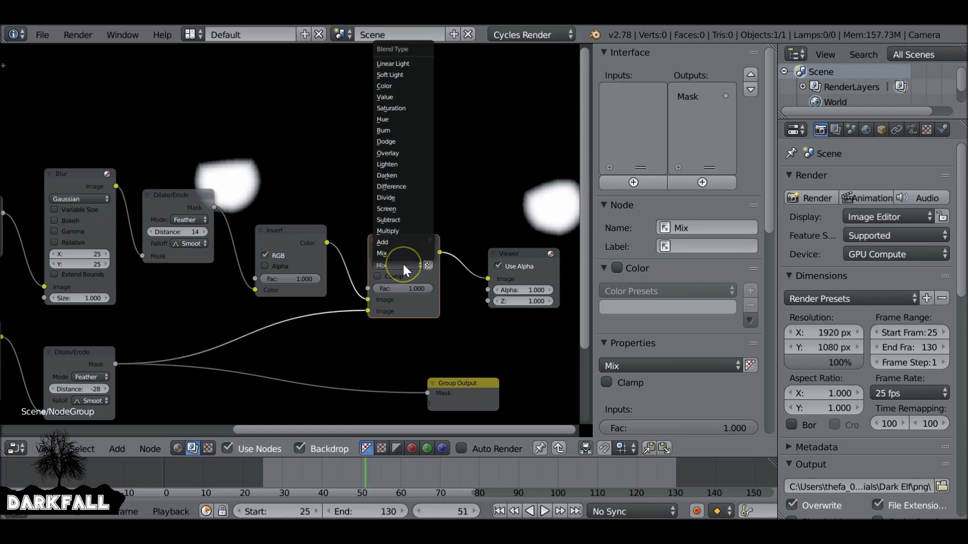
left_click(401, 228)
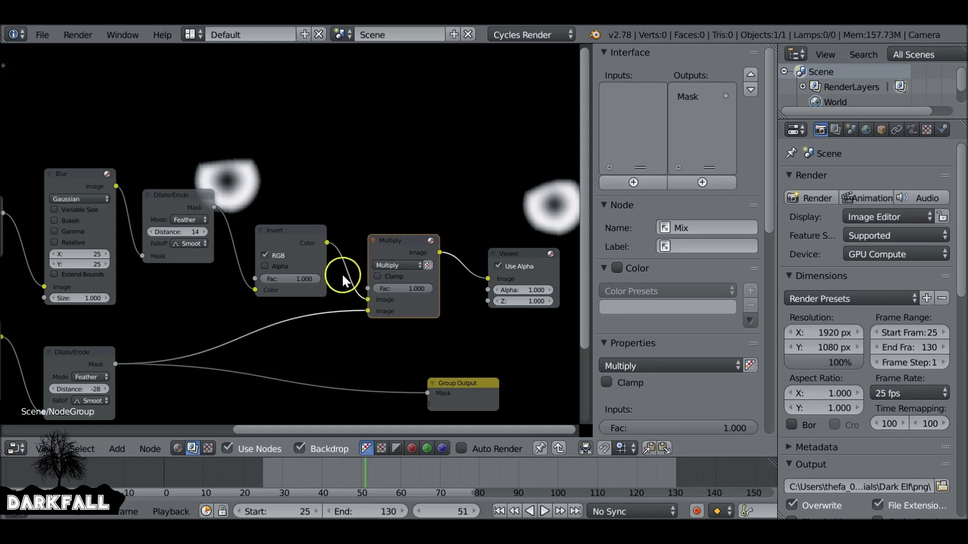
scroll(412, 268, "down", 1)
middle_click_drag(412, 268, 309, 240)
left_click_drag(384, 349, 463, 353)
left_click_drag(437, 233, 466, 241)
left_click_drag(325, 220, 354, 224)
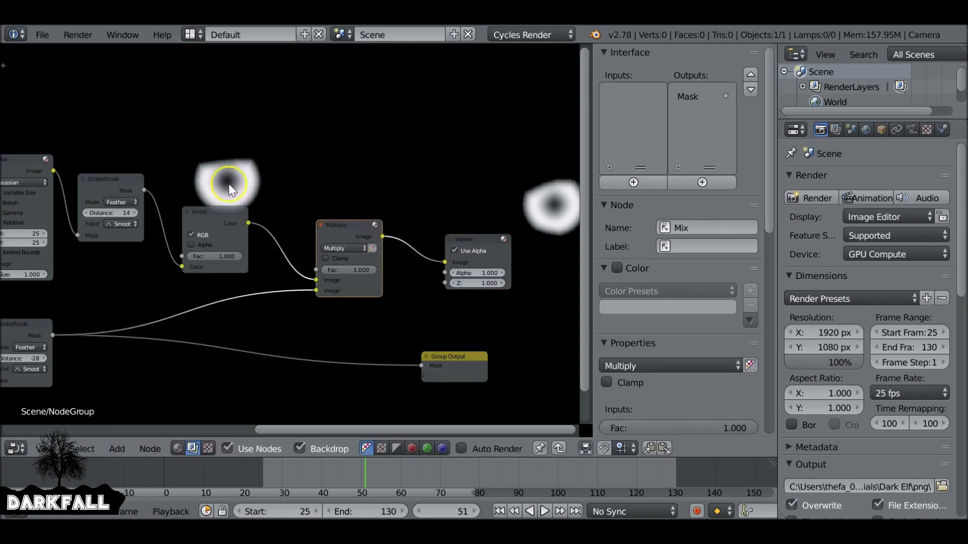
Insert a ColorRamp node between Invert and Multiply and try adjusting its black stop.
key("shift+a")
mouse_move(286, 182)
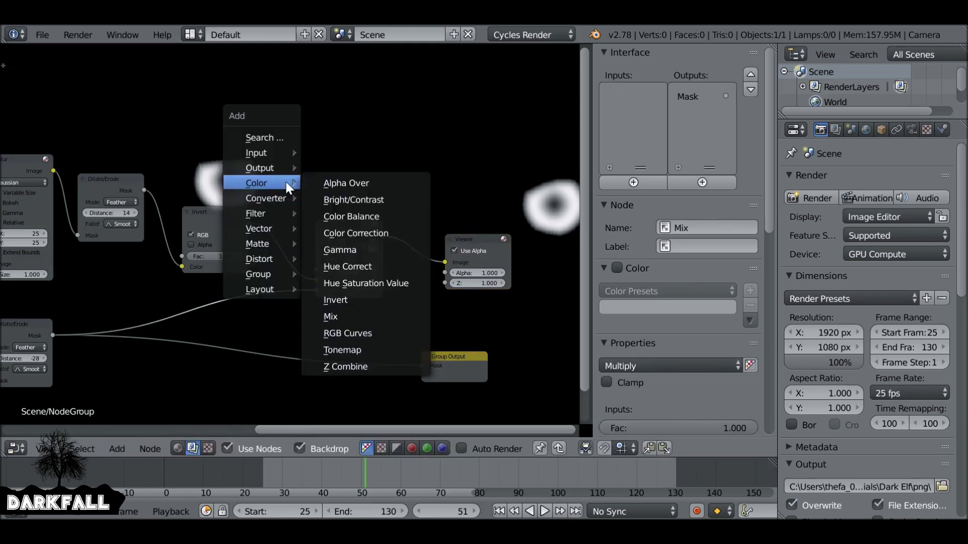
left_click(275, 198)
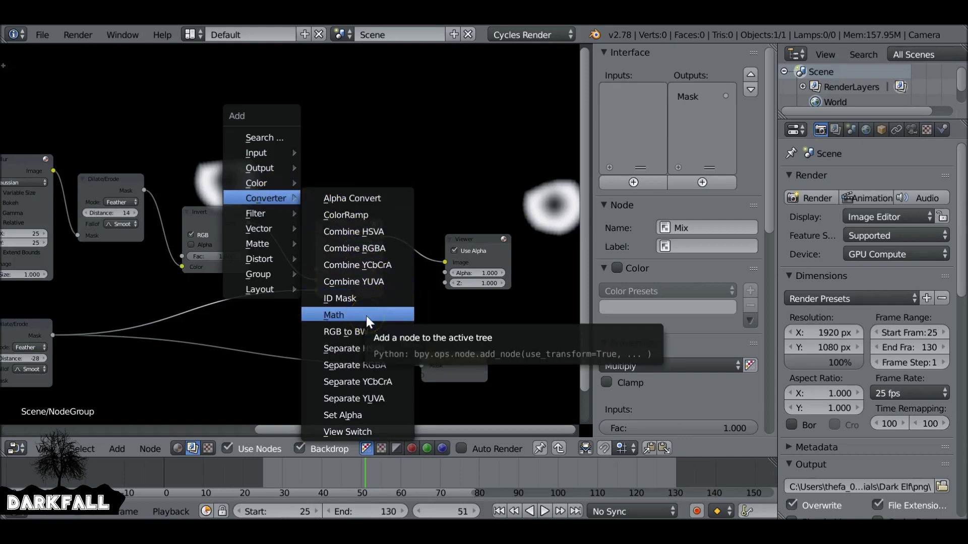
left_click(368, 216)
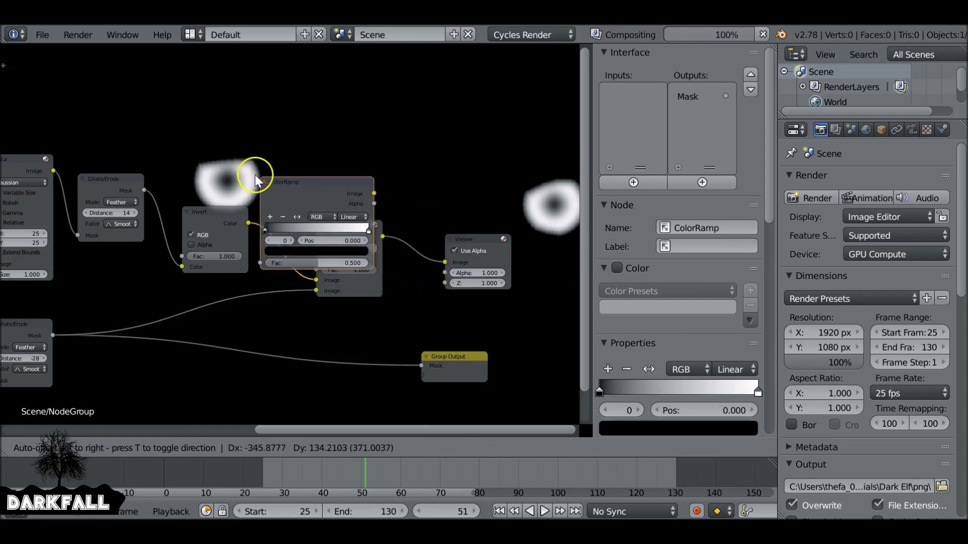
left_click(246, 172)
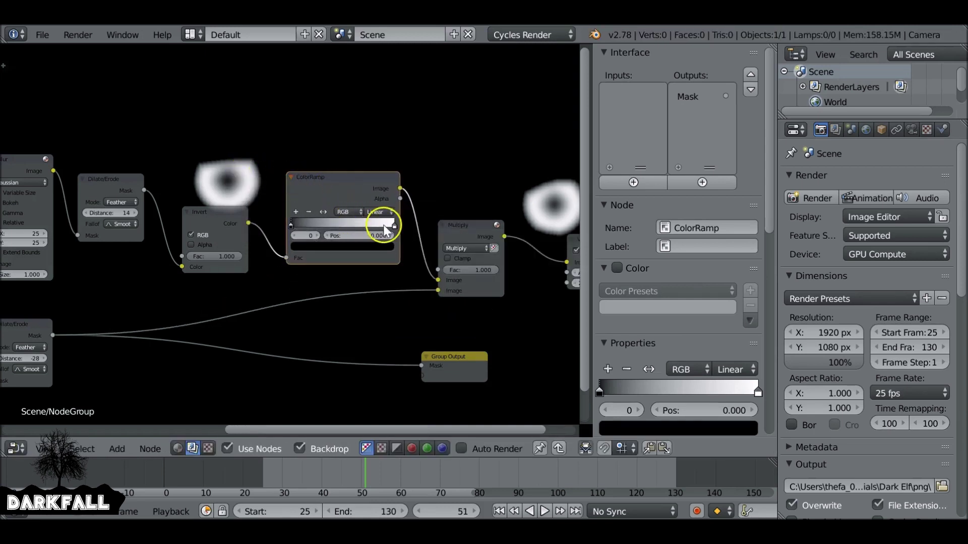
mouse_move(291, 227)
left_mouse_down()
mouse_move(329, 223)
mouse_move(288, 221)
left_mouse_up()
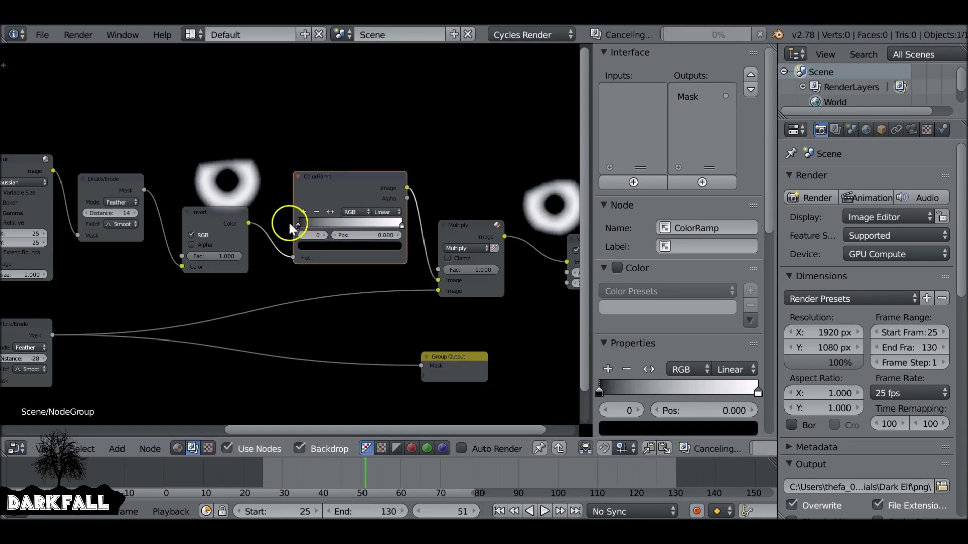
Move the Group Output node farther along and connect the Multiply result to a new group output socket.
scroll(319, 204, "down", 3)
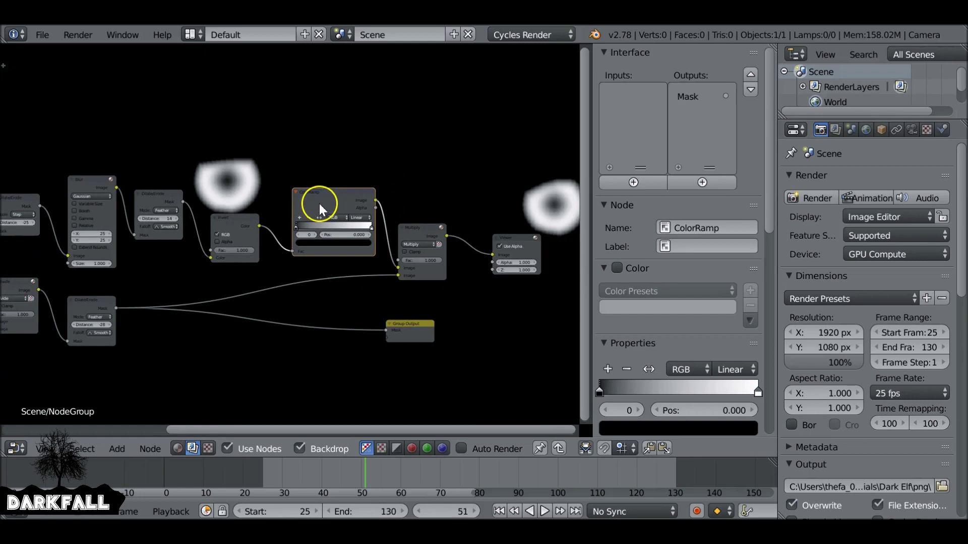
left_click_drag(385, 314, 441, 320)
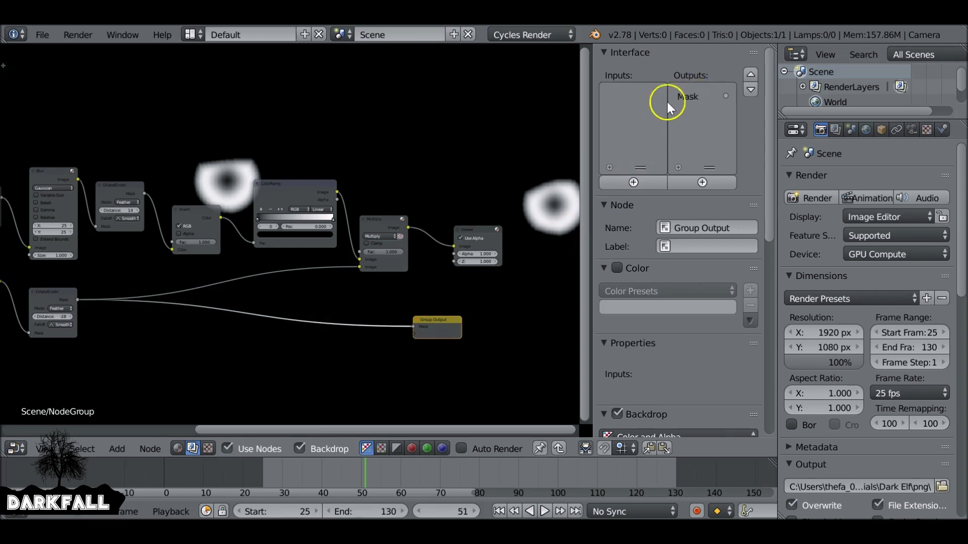
left_click_drag(407, 227, 413, 266)
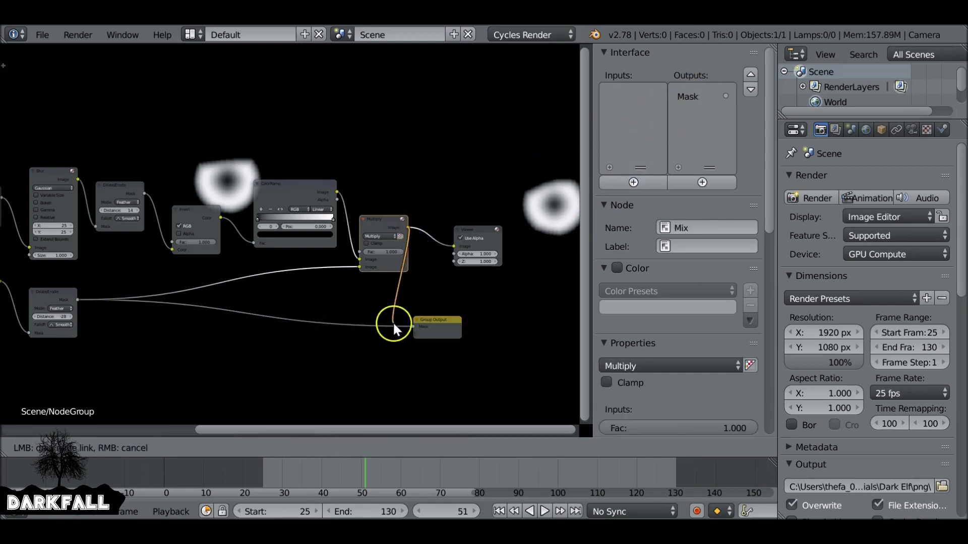
left_click_drag(410, 333, 410, 331)
scroll(398, 252, "up", 2)
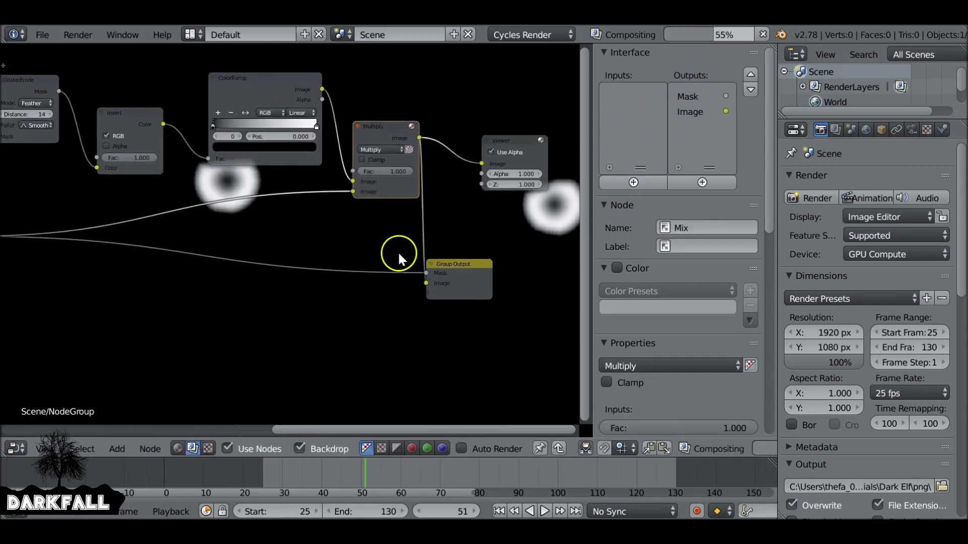
middle_click_drag(398, 251, 300, 237)
scroll(300, 237, "up", 2)
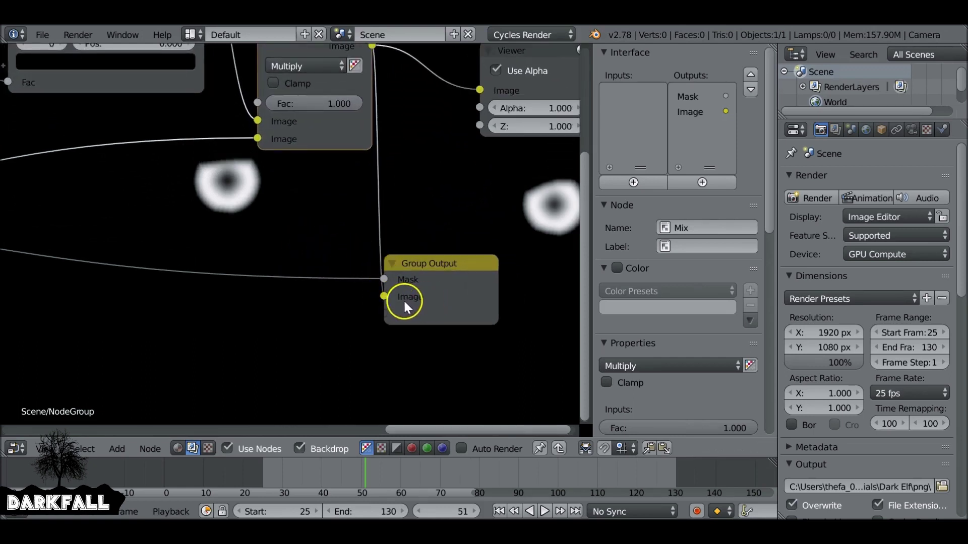
Rename the group's Image output to Better Mask.
left_click(690, 111)
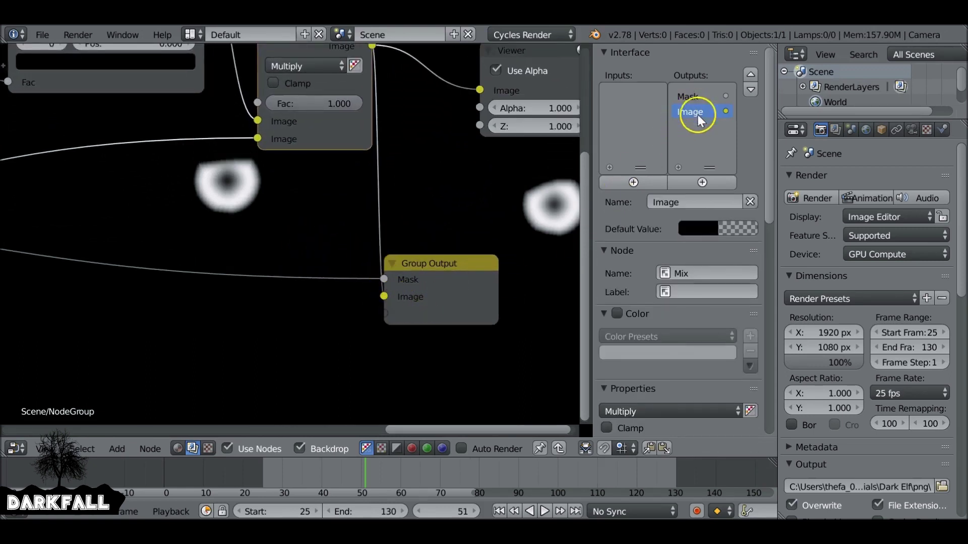
left_click(697, 203)
type("Better Mask")
key("Return")
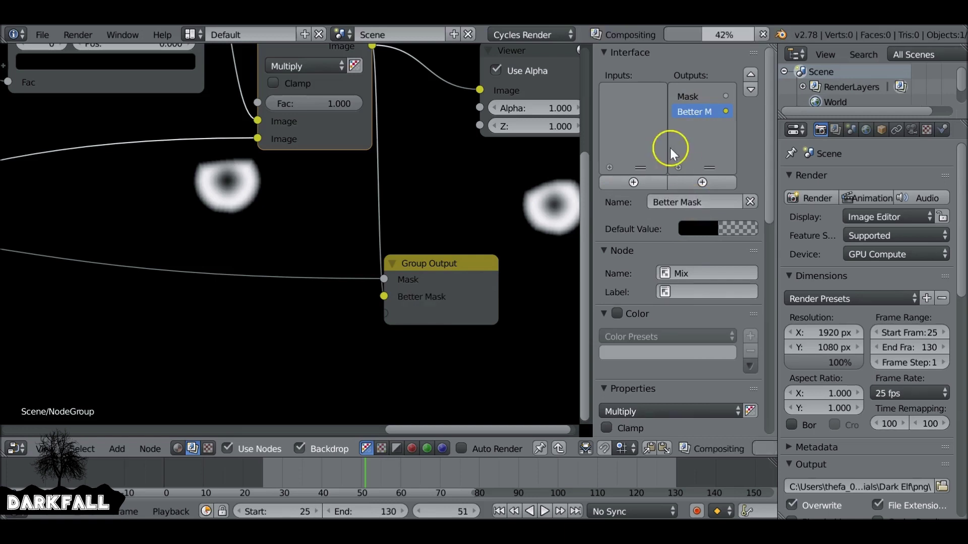
Leave the group, reposition the Mix node, and connect the Better Mask output to its Fac input.
key("Tab")
scroll(437, 183, "down", 5)
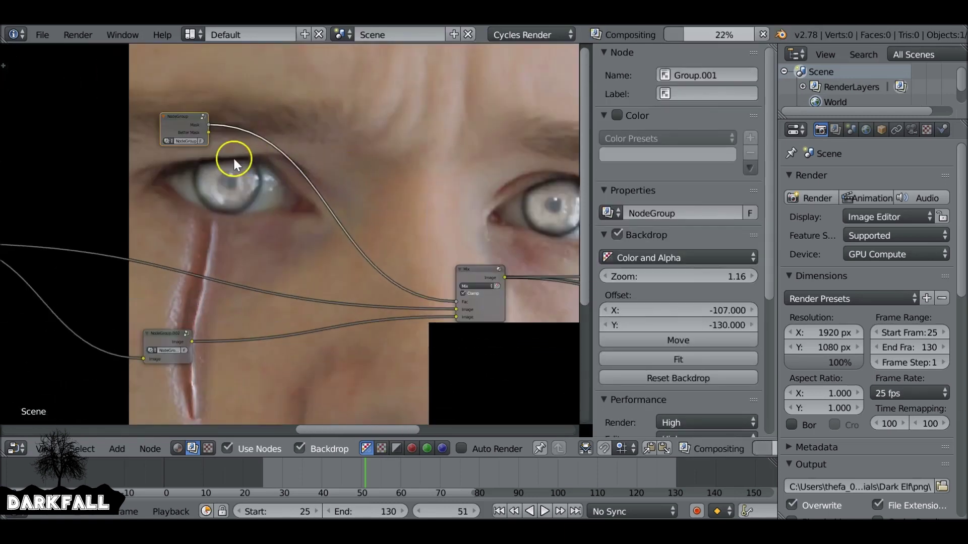
left_click_drag(437, 264, 407, 228)
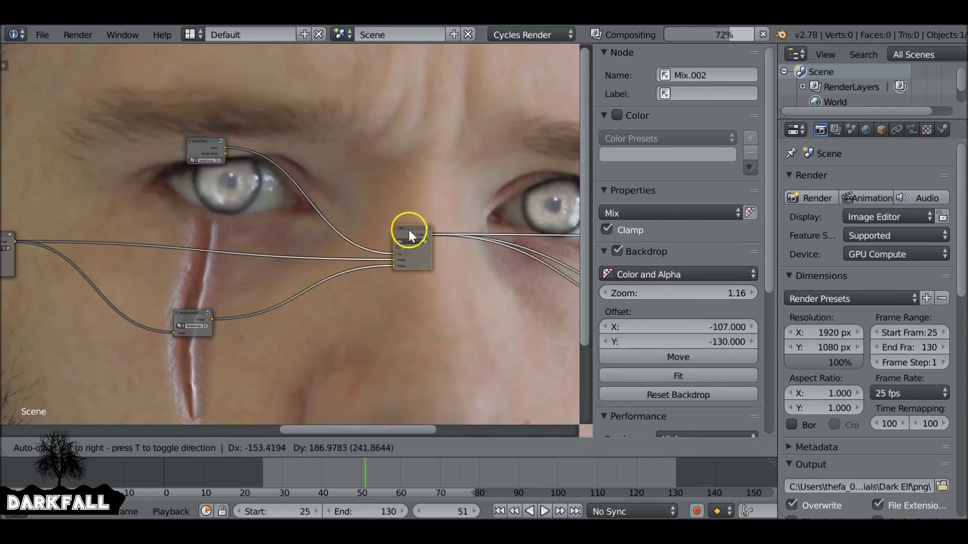
scroll(364, 186, "up", 3)
scroll(144, 124, "up", 2)
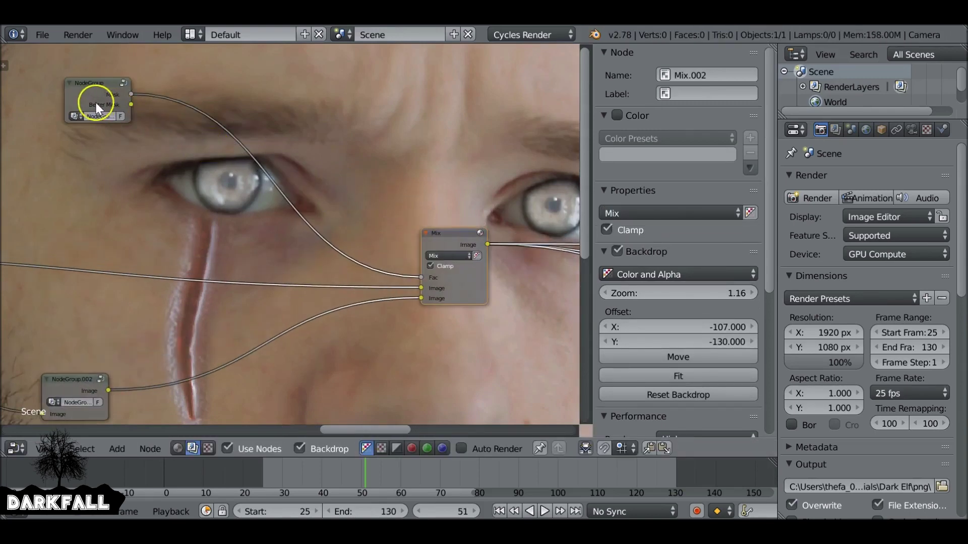
left_click_drag(131, 105, 422, 277)
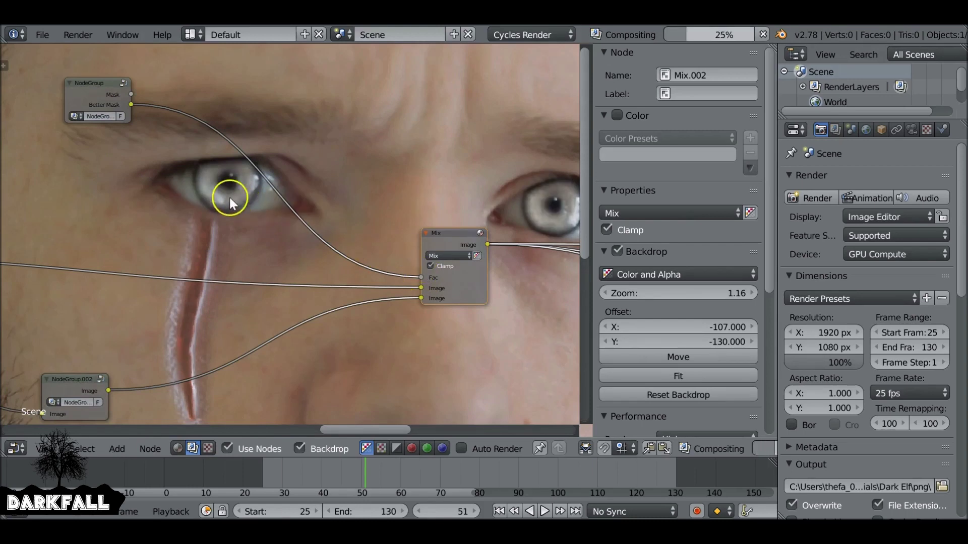
Open the mask node group for editing and move the ColorRamp's black stop slightly toward white.
left_click(104, 100)
key("Tab")
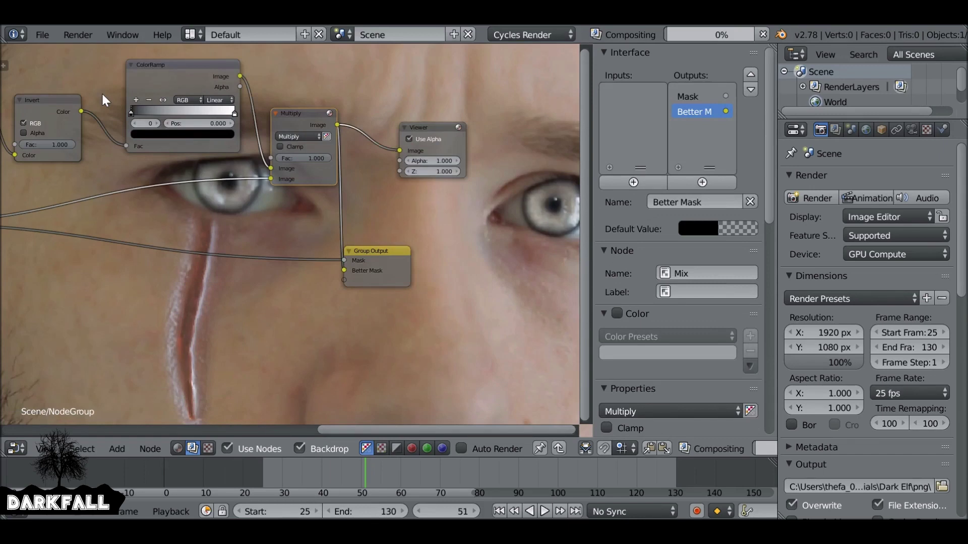
scroll(282, 162, "up", 4)
middle_click_drag(283, 162, 270, 179)
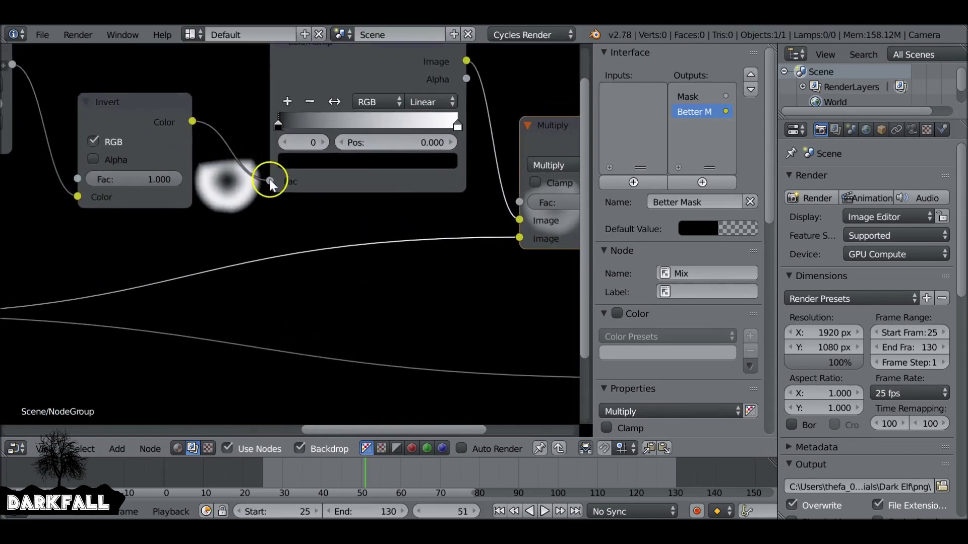
left_click_drag(280, 126, 295, 123)
Fine-tune the Distance of the Step Dilate/Erode node fed by the Eyes mask and return to the main node tree.
middle_click_drag(249, 147, 465, 190)
scroll(426, 185, "down", 2)
scroll(426, 186, "down", 2)
scroll(146, 184, "up", 1)
middle_click_drag(146, 183, 270, 260)
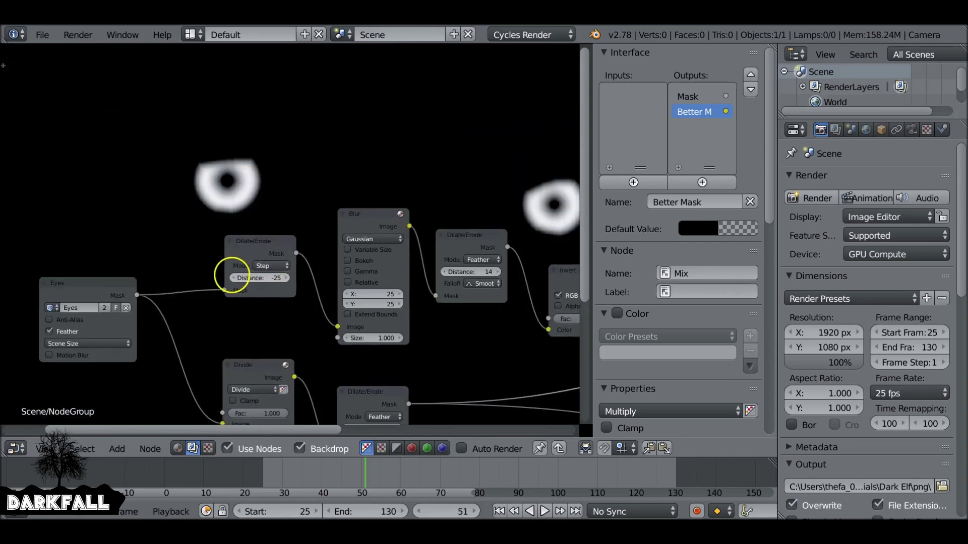
left_click(232, 278)
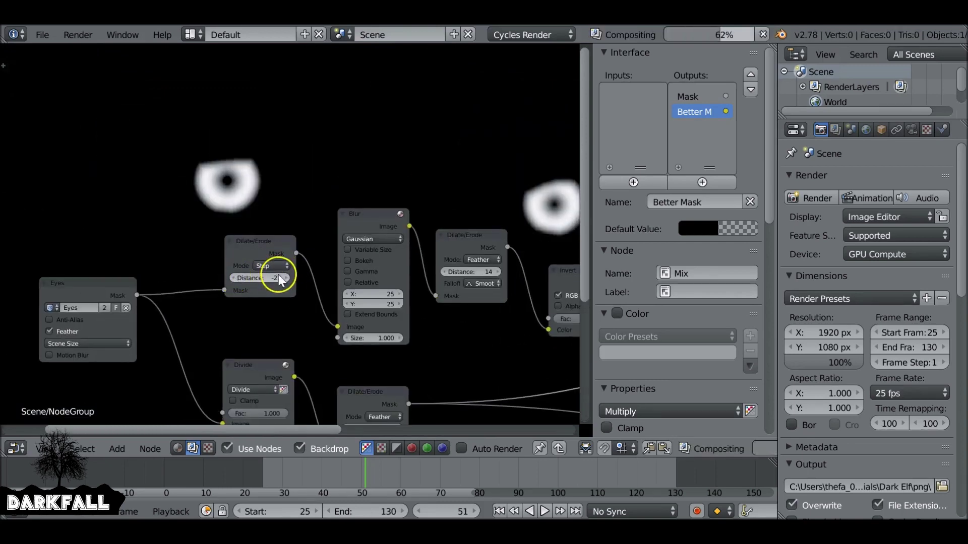
left_click(286, 275)
key("Tab")
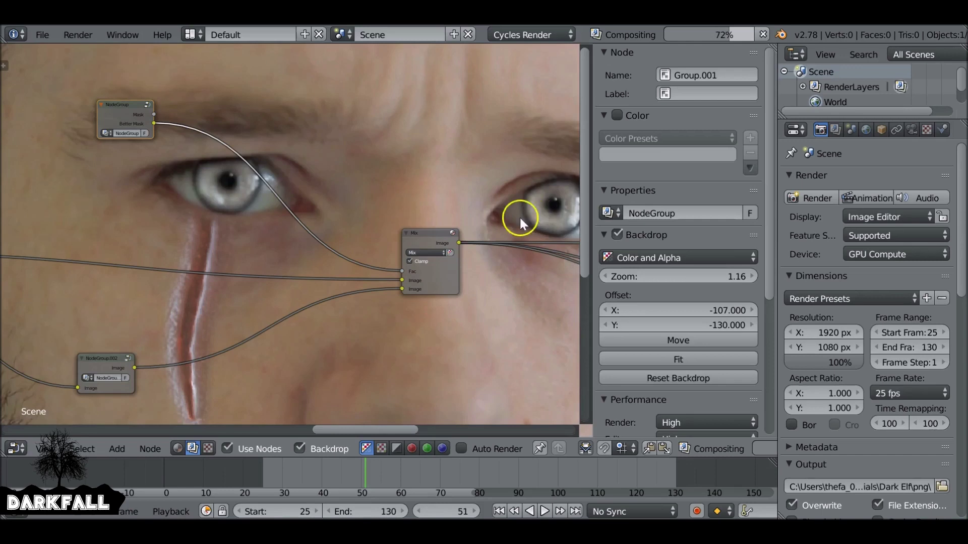
Fit the backdrop to the node editor and preview the outputs of the Soft Light Mix node and the Vignette group.
scroll(440, 232, "down", 6)
middle_click_drag(440, 235, 390, 245)
left_click(678, 359)
middle_click_drag(258, 236, 377, 256)
scroll(377, 256, "up", 2)
middle_click_drag(292, 195, 342, 255)
left_click(331, 259)
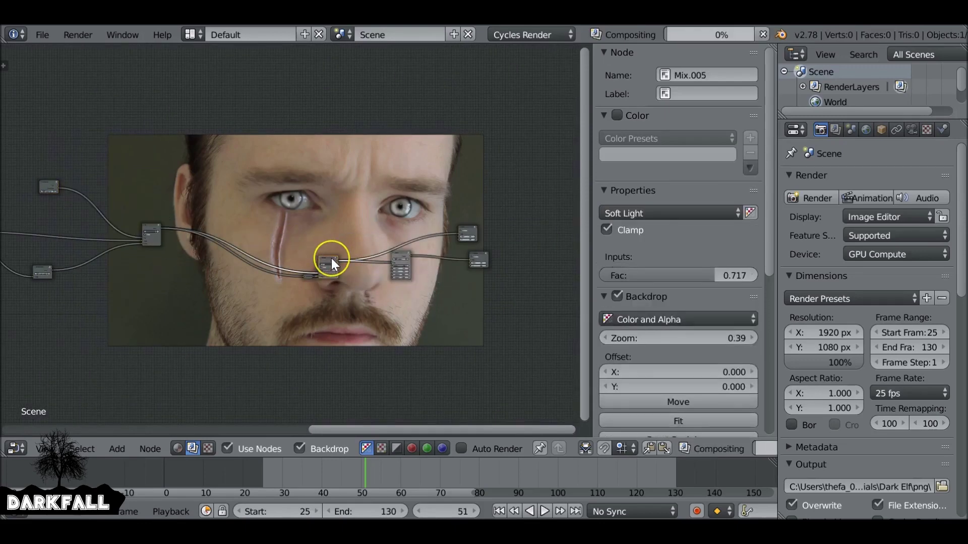
left_click(403, 251)
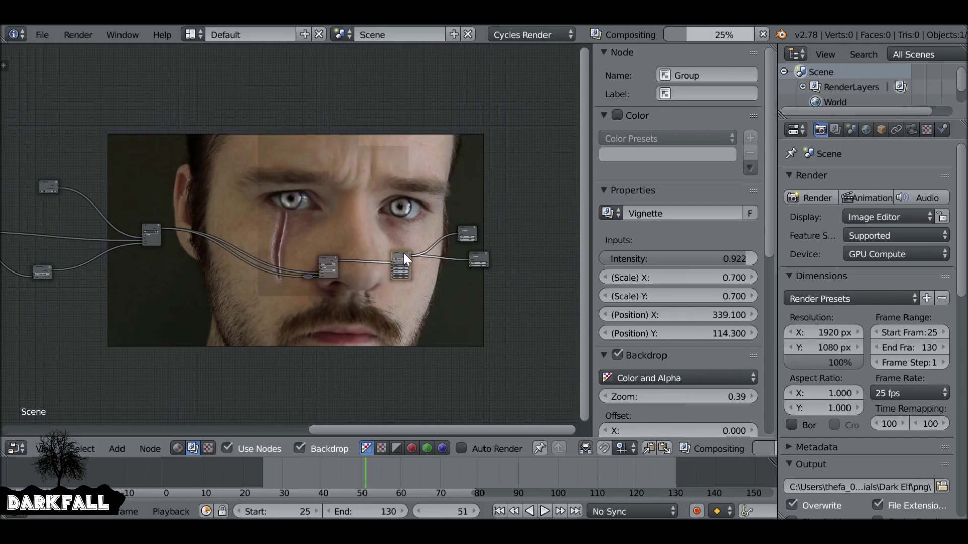